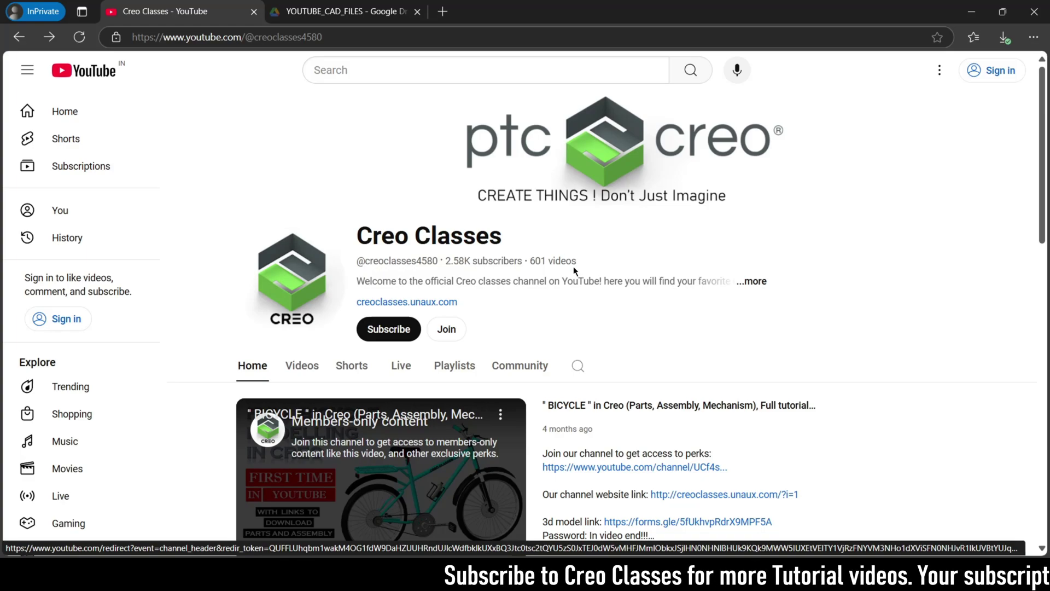
Step: Open the BICYCLE tutorial video from the Creo Classes channel page and expand its description
{"action": "scroll", "coordinate": [574, 266], "scroll_direction": "down", "scroll_amount": 3}
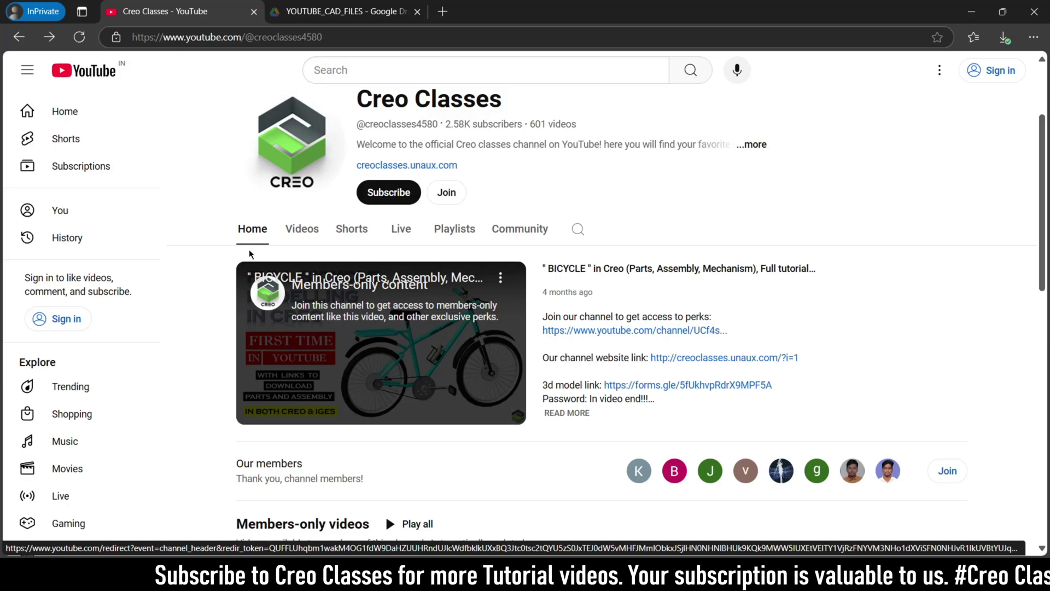
{"action": "left_click", "coordinate": [550, 413]}
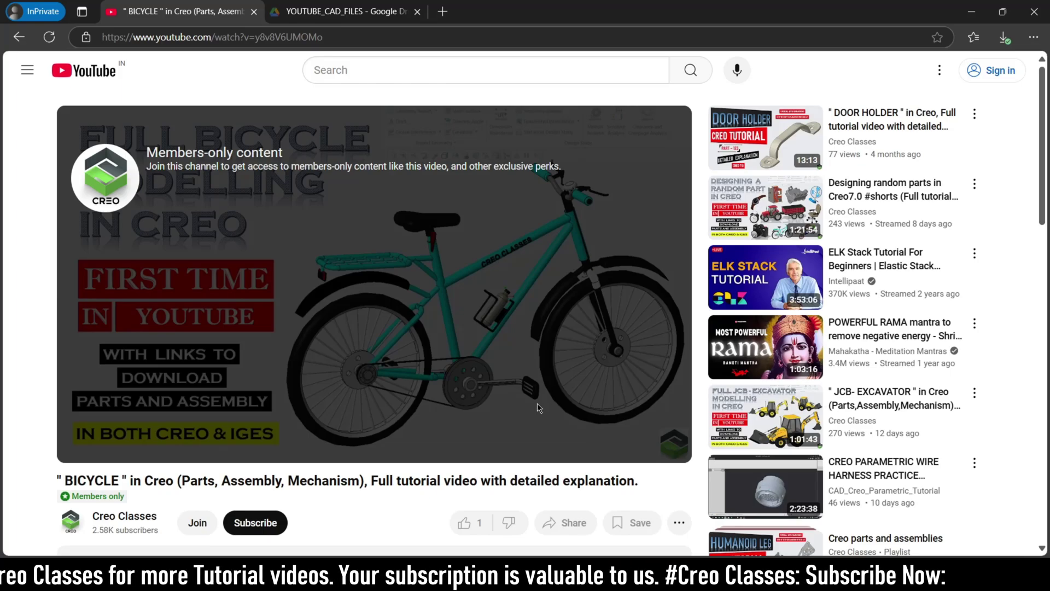
{"action": "scroll", "coordinate": [536, 405], "scroll_direction": "down", "scroll_amount": 3}
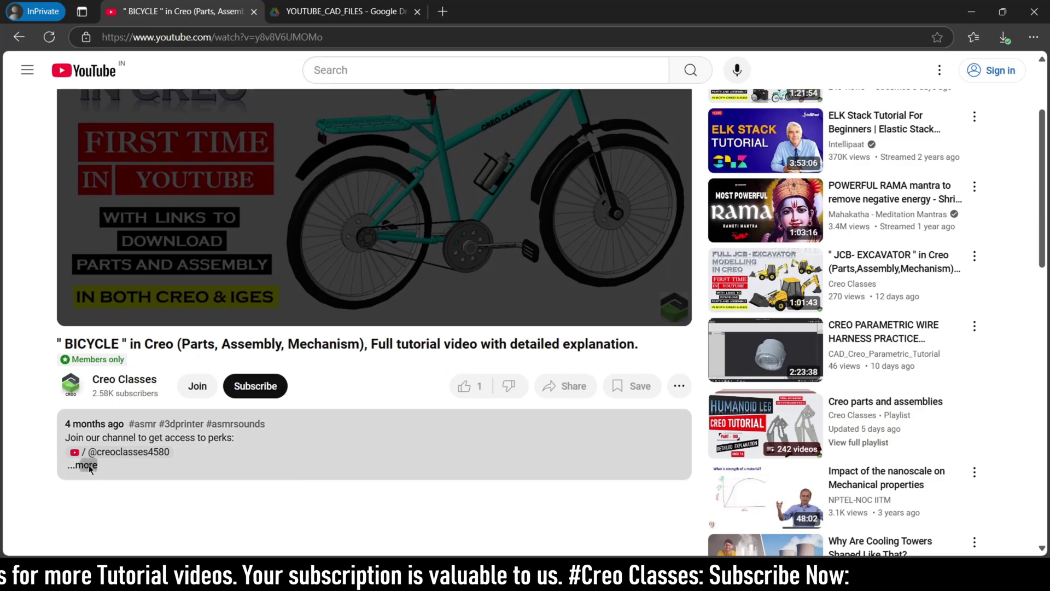
{"action": "left_click", "coordinate": [100, 465]}
{"action": "scroll", "coordinate": [285, 402], "scroll_direction": "down", "scroll_amount": 5}
{"action": "scroll", "coordinate": [136, 303], "scroll_direction": "up", "scroll_amount": 3}
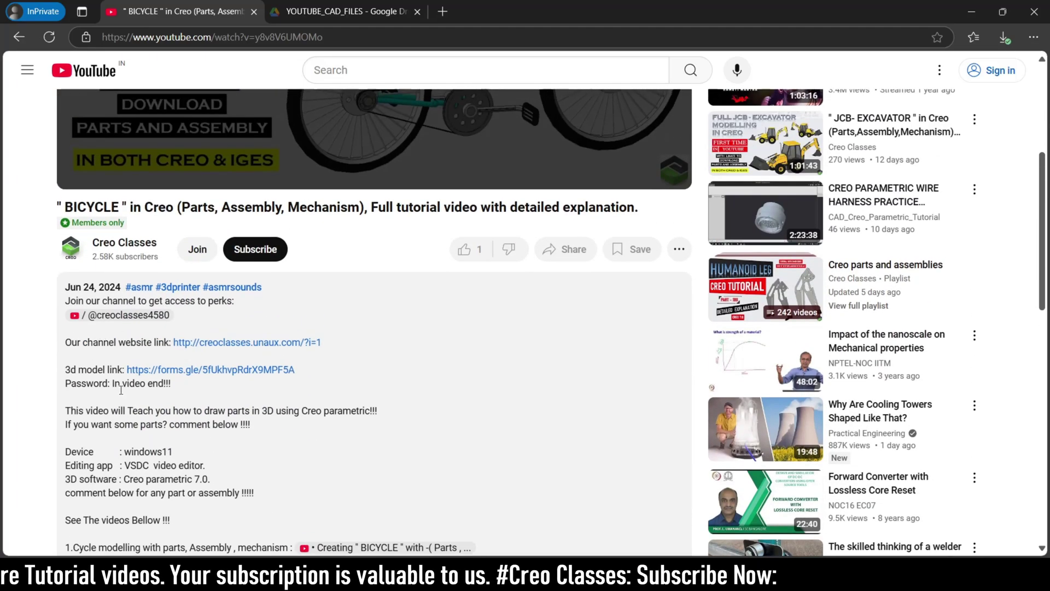
Step: Follow the 3D model link in the video description and activate the form's password answer field
{"action": "left_click", "coordinate": [196, 370]}
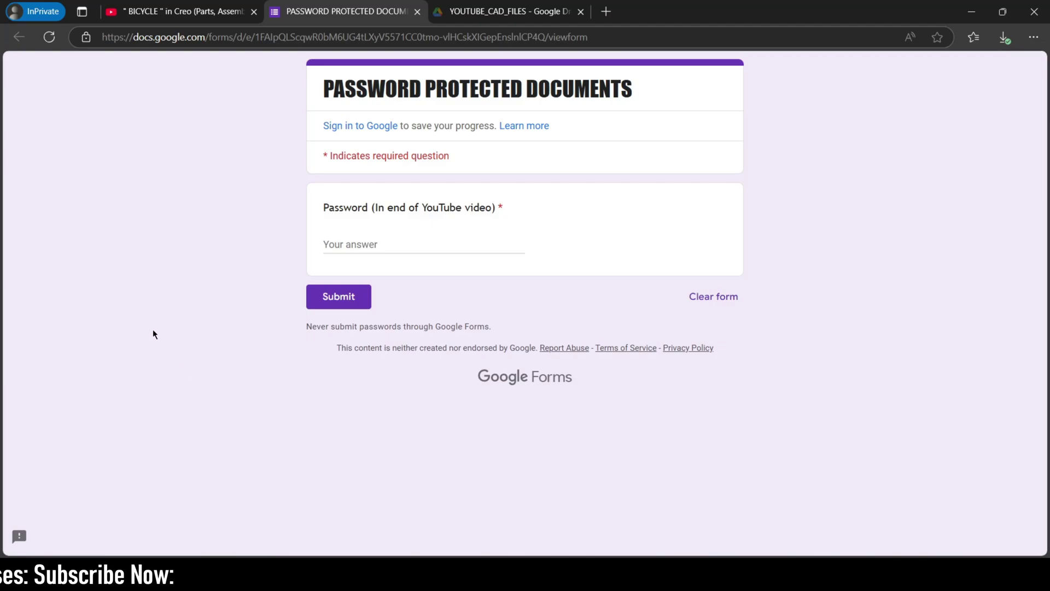
{"action": "left_click", "coordinate": [361, 244]}
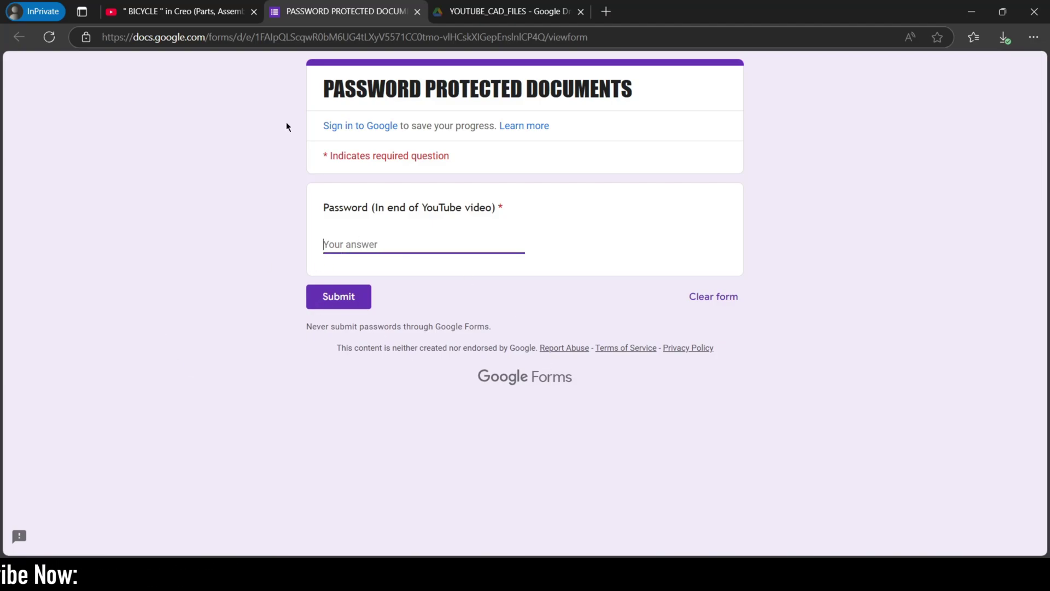
Step: Review the BICYCLE video page and its description alongside the password form for the model files
{"action": "left_click", "coordinate": [205, 11]}
{"action": "scroll", "coordinate": [467, 312], "scroll_direction": "up", "scroll_amount": 5}
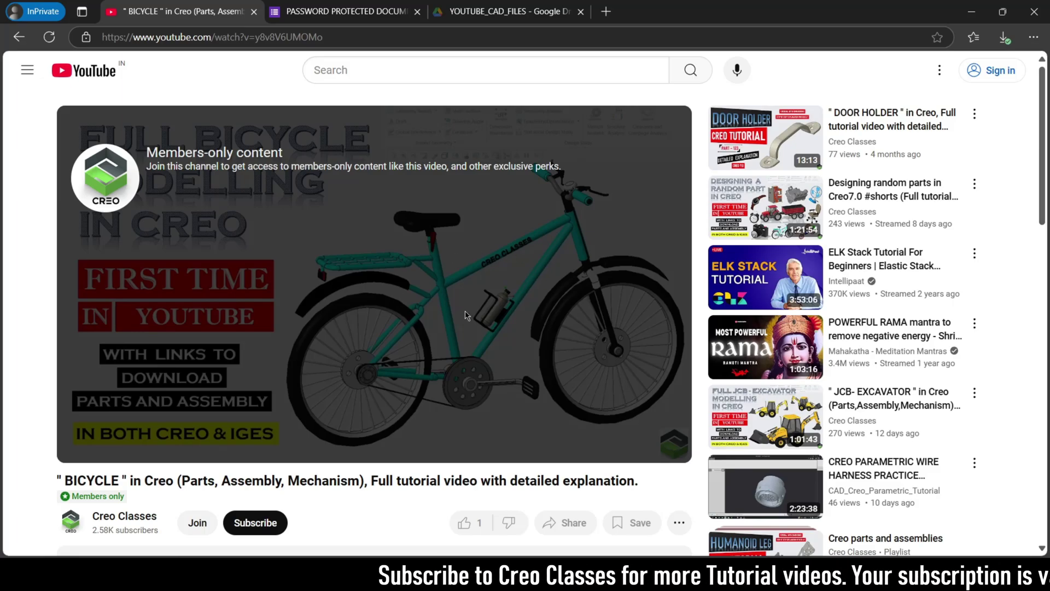
{"action": "scroll", "coordinate": [484, 326], "scroll_direction": "down", "scroll_amount": 5}
{"action": "left_click", "coordinate": [311, 11]}
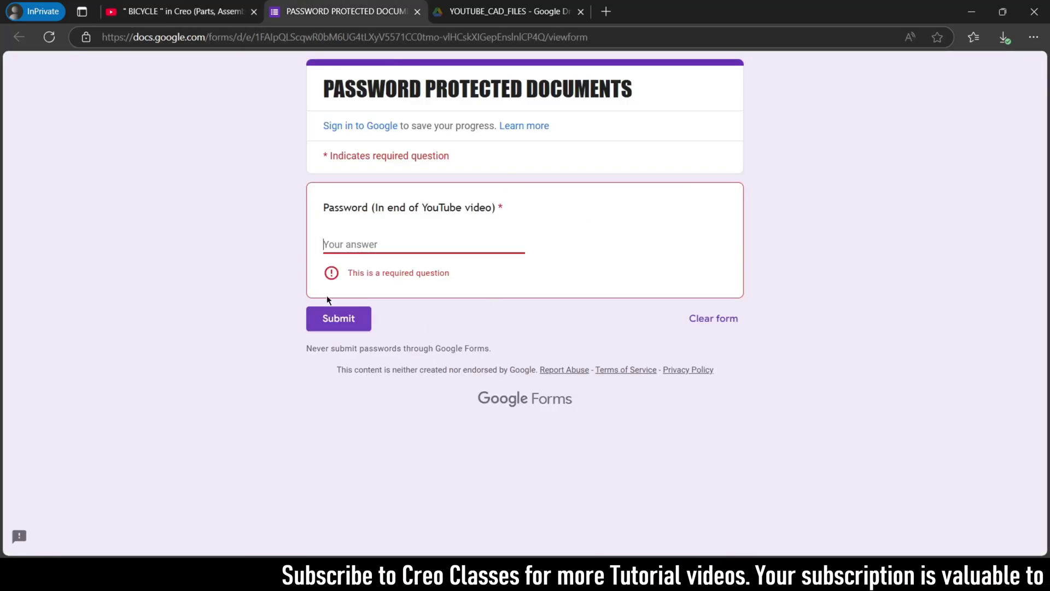
{"action": "left_click", "coordinate": [407, 251]}
{"action": "left_click", "coordinate": [130, 8]}
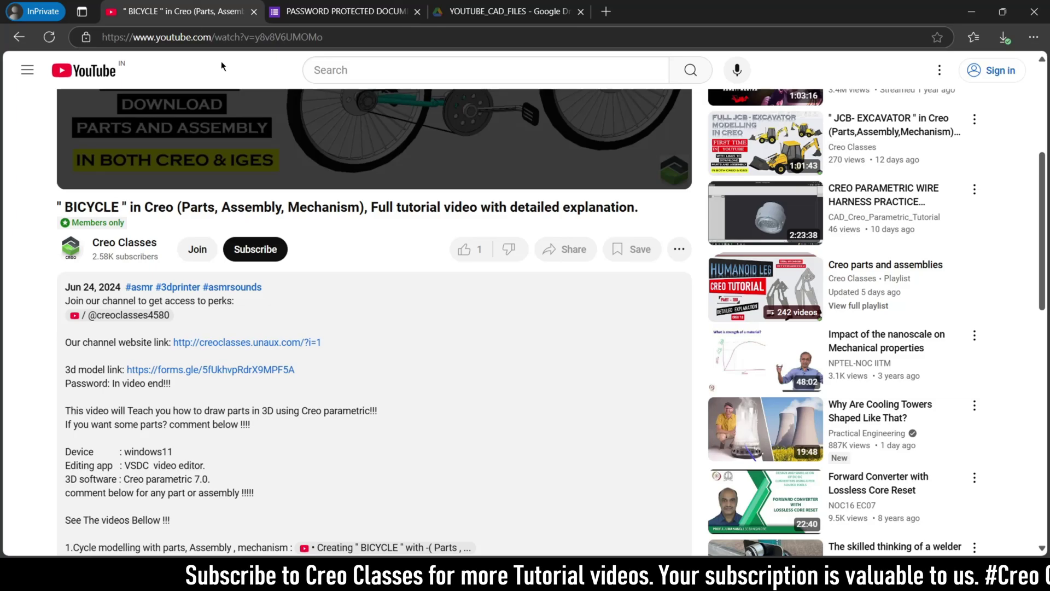
{"action": "scroll", "coordinate": [287, 306], "scroll_direction": "up", "scroll_amount": 5}
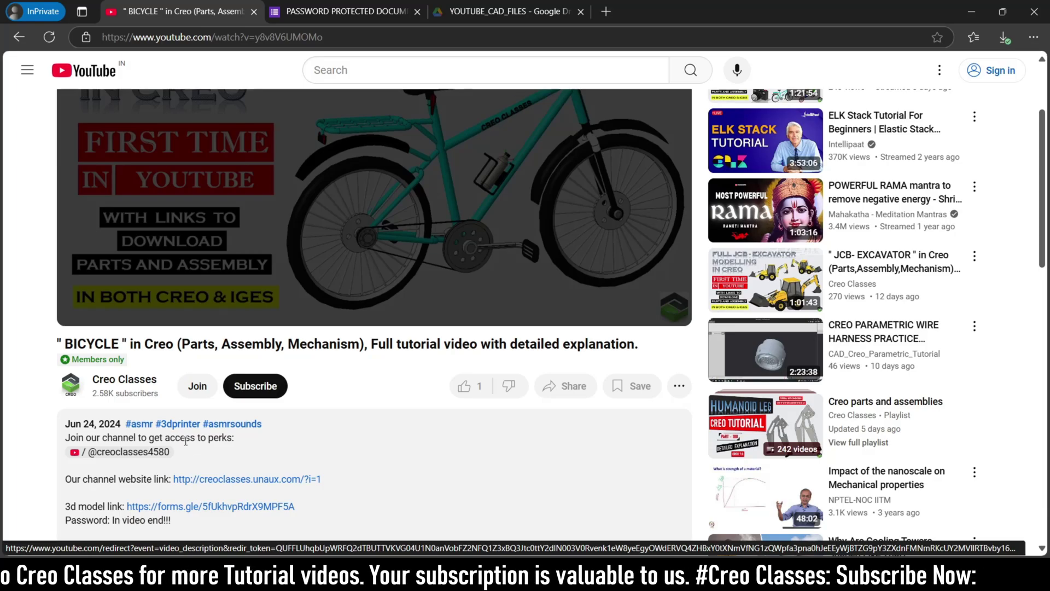
{"action": "scroll", "coordinate": [311, 399], "scroll_direction": "up", "scroll_amount": 3}
{"action": "left_click", "coordinate": [338, 5]}
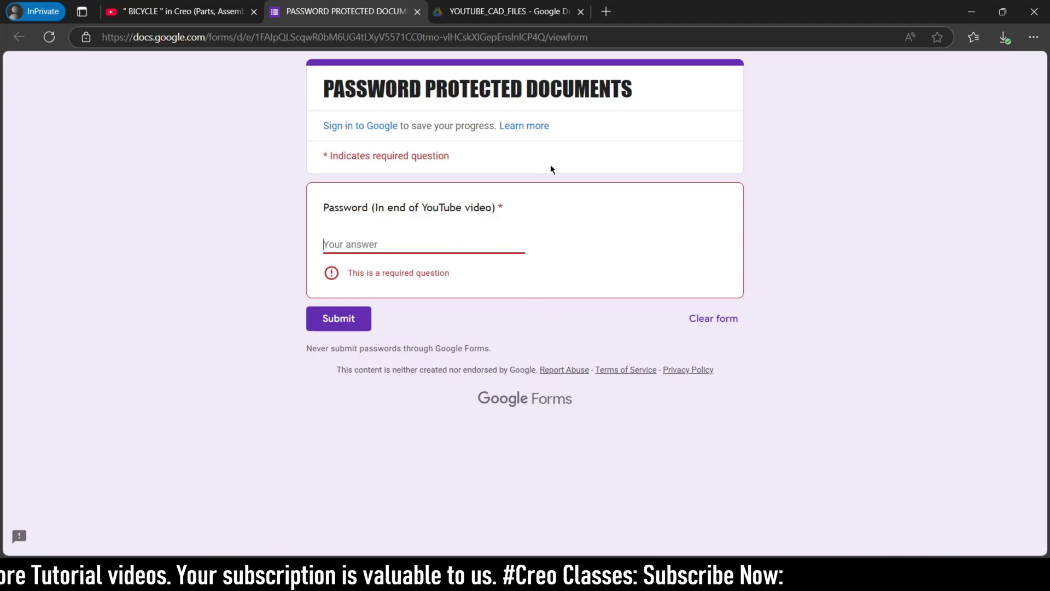
Step: Switch to the YOUTUBE_CAD_FILES Google Drive folder and open its ELECTRIC_SCOOTER subfolder
{"action": "left_click", "coordinate": [529, 5]}
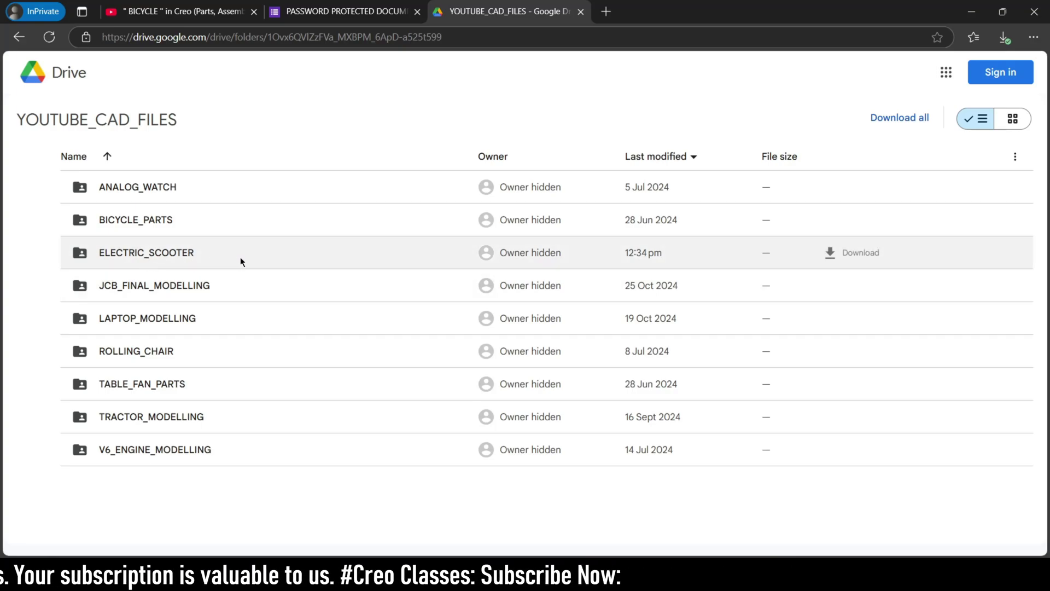
{"action": "double_click", "coordinate": [303, 254]}
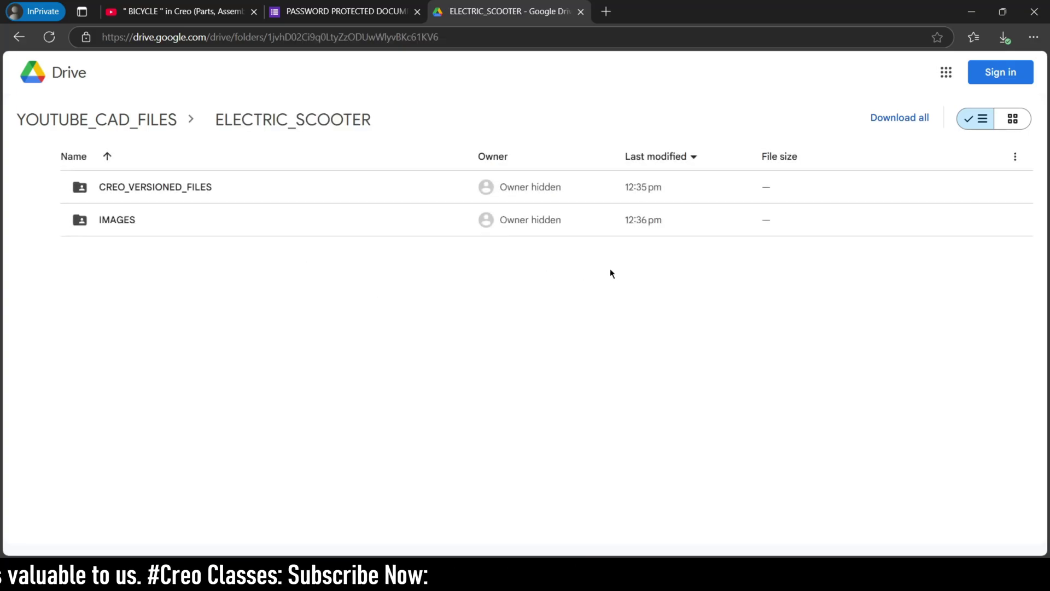
Step: Examine the contents of the IMAGES and CREO_VERSIONED_FILES folders, returning to ELECTRIC_SCOOTER
{"action": "double_click", "coordinate": [242, 218]}
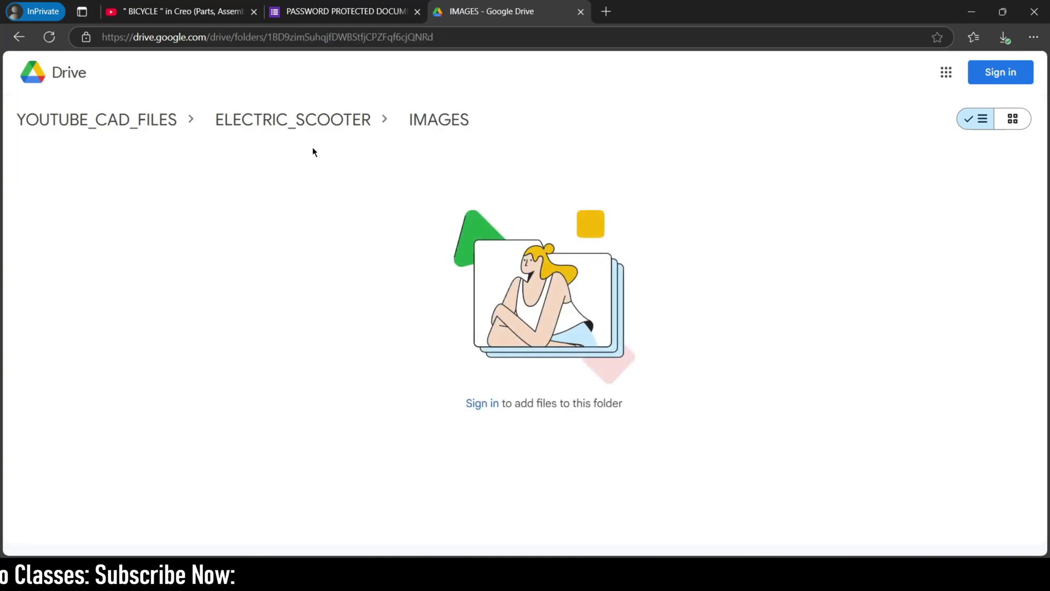
{"action": "left_click", "coordinate": [322, 124]}
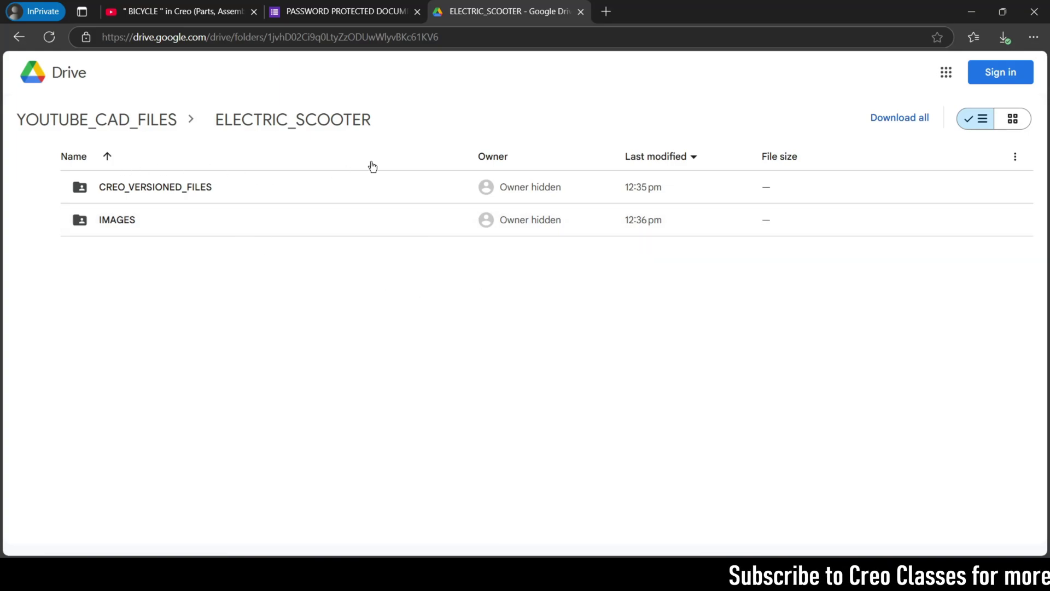
{"action": "double_click", "coordinate": [383, 181]}
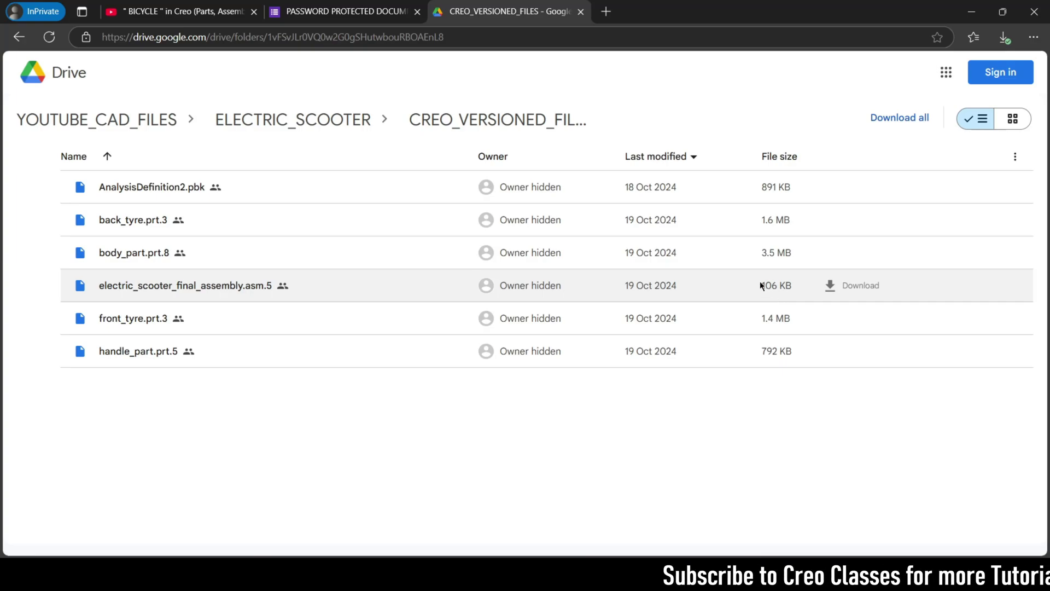
{"action": "left_click", "coordinate": [346, 124]}
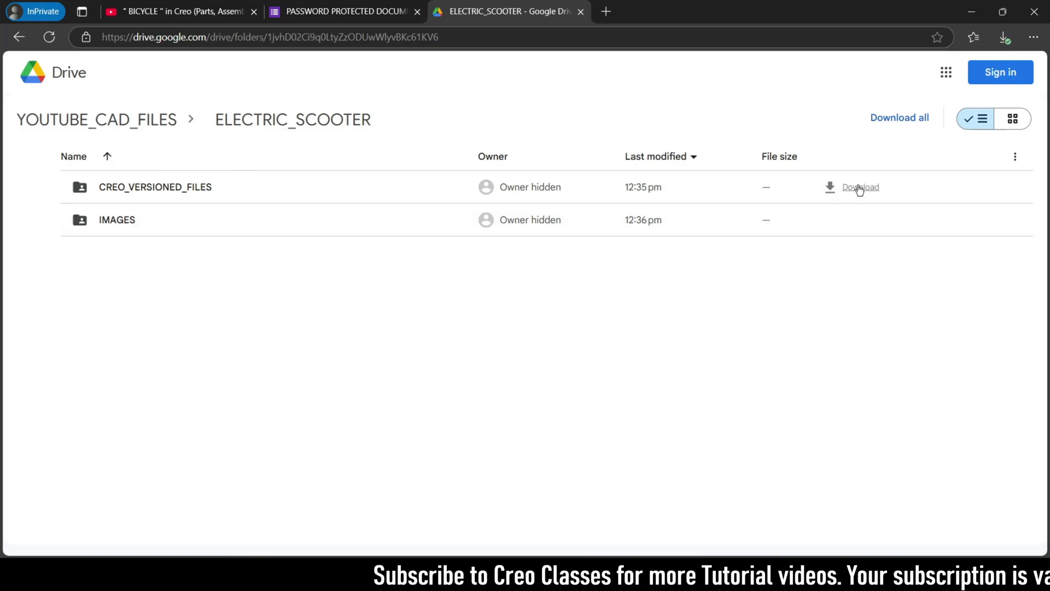
Step: Download the CREO_VERSIONED_FILES folder as a zip and show the downloaded archive in File Explorer
{"action": "left_click", "coordinate": [859, 187]}
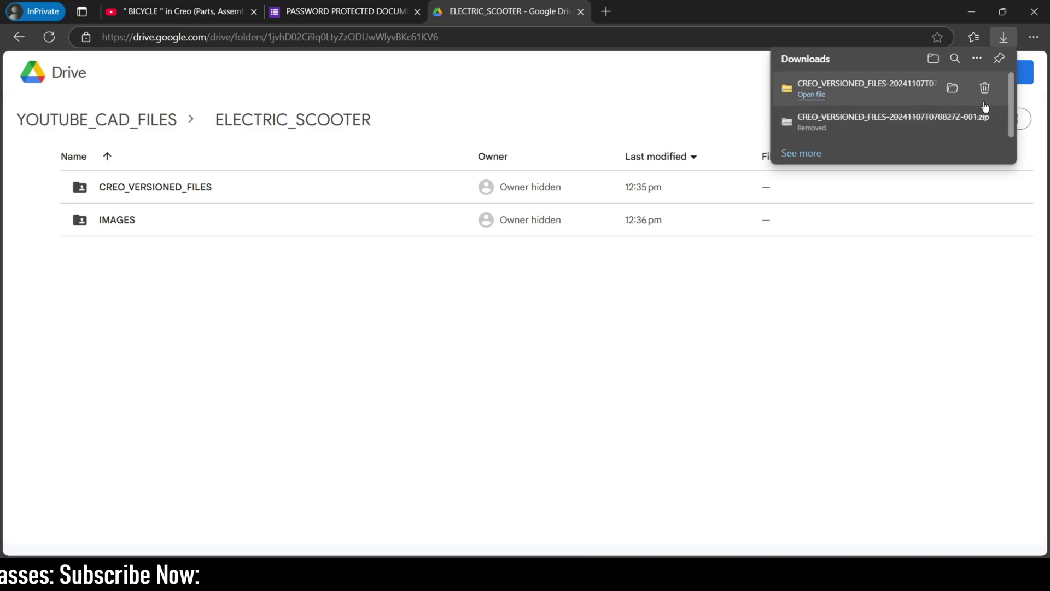
{"action": "left_click", "coordinate": [952, 89]}
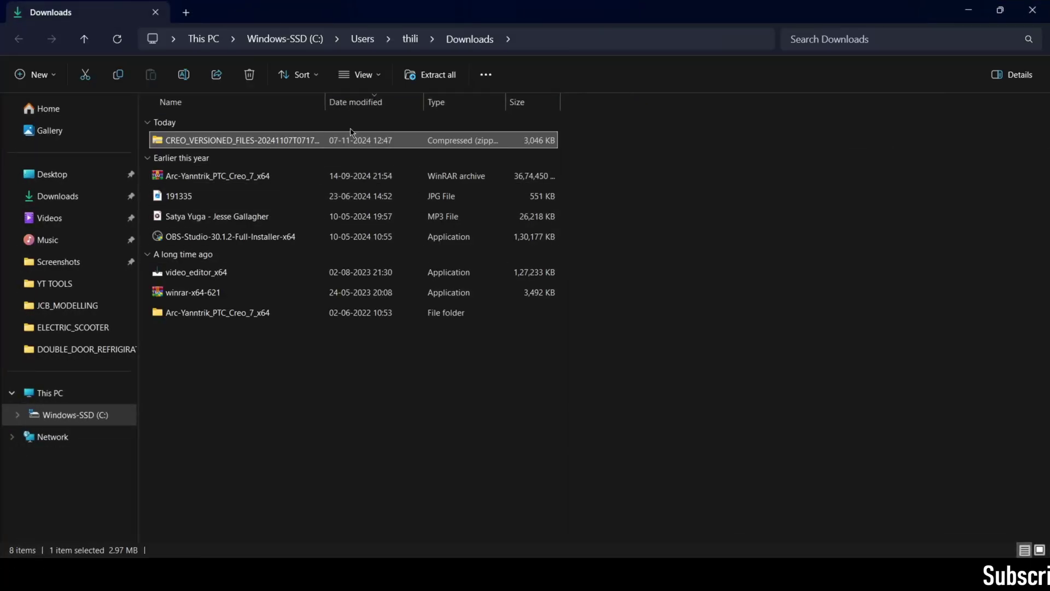
Step: Inspect the CREO_VERSIONED_FILES folder inside the downloaded zip, then close File Explorer
{"action": "double_click", "coordinate": [366, 140]}
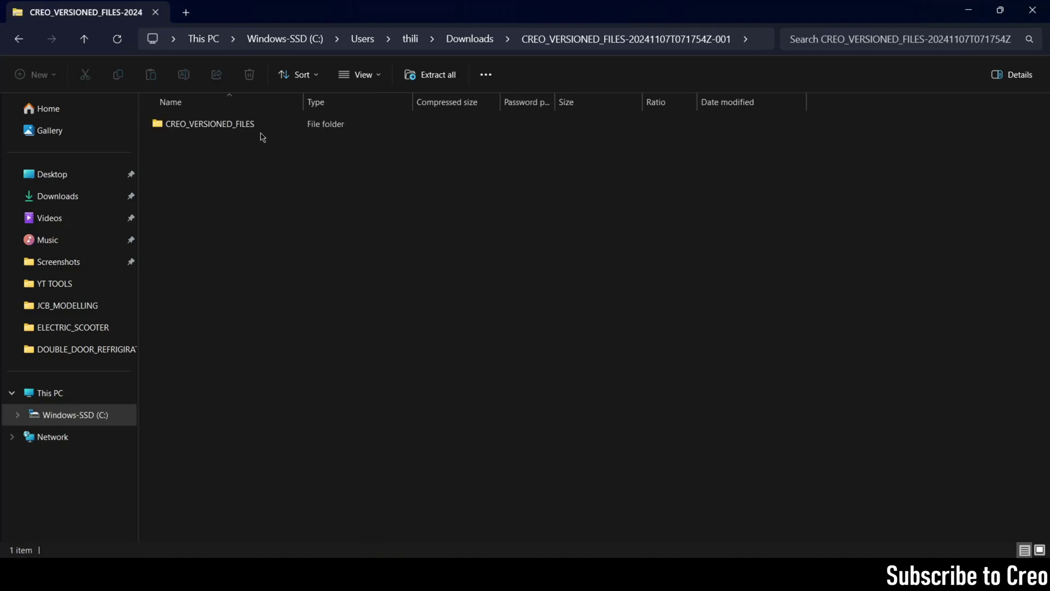
{"action": "double_click", "coordinate": [242, 125]}
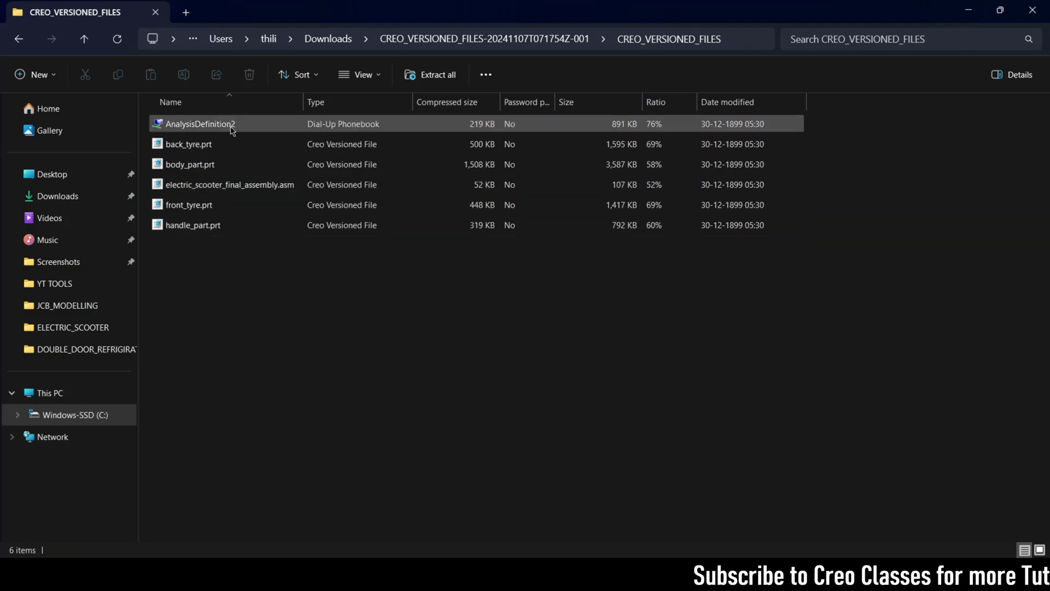
{"action": "left_click", "coordinate": [1033, 10]}
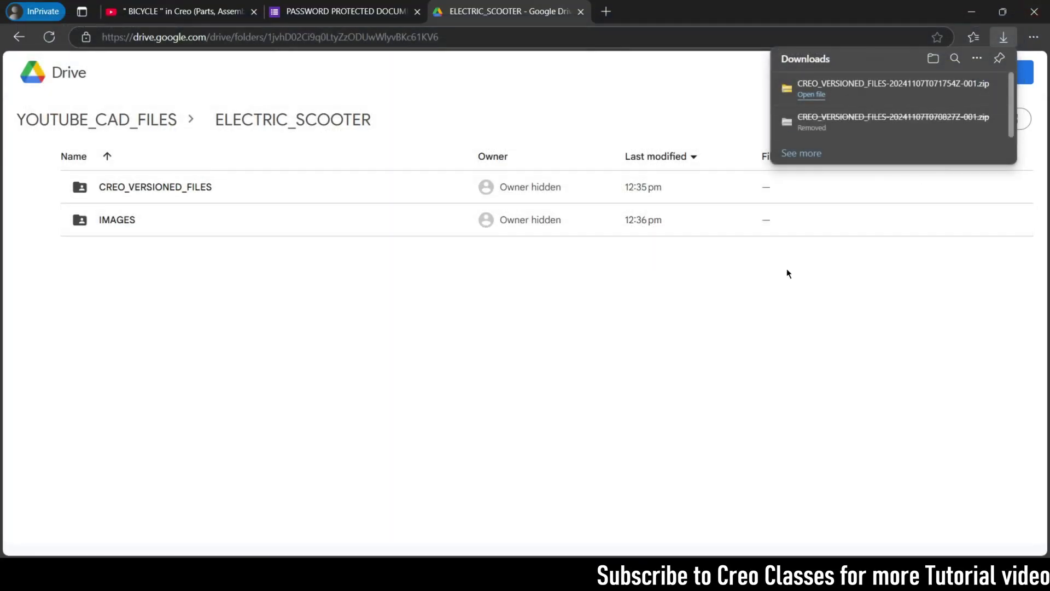
Step: Dismiss the downloads list and close the browser window to continue in Creo Parametric
{"action": "left_click", "coordinate": [702, 319]}
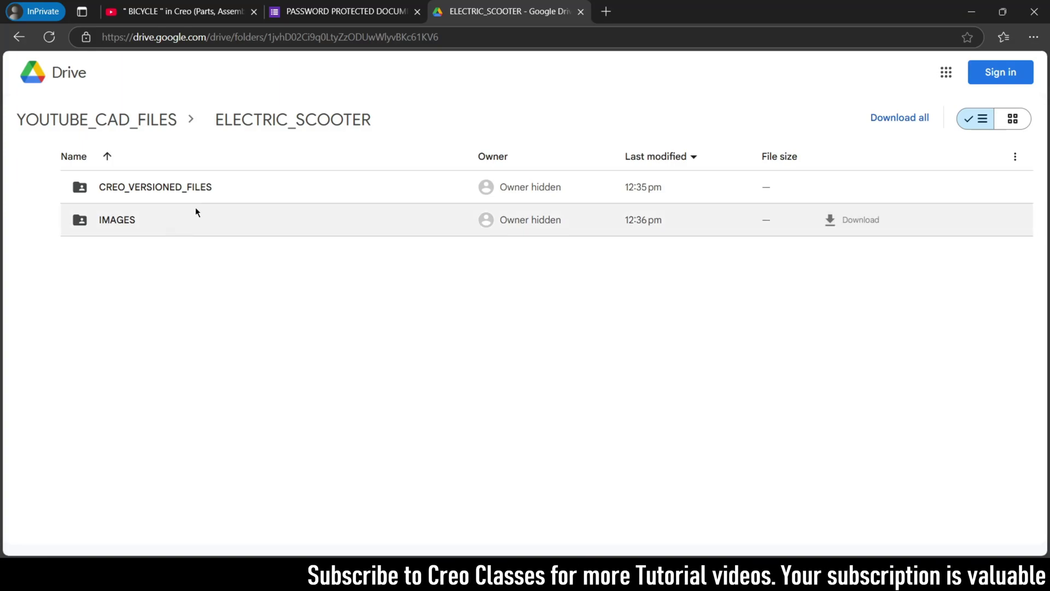
{"action": "mouse_move", "coordinate": [893, 182]}
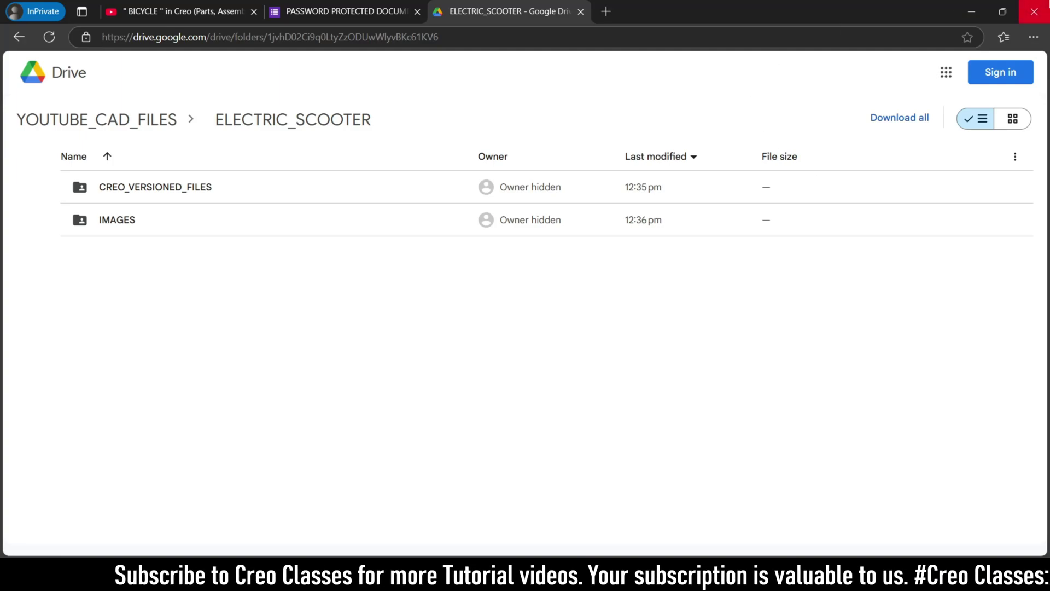
{"action": "left_click", "coordinate": [1035, 12]}
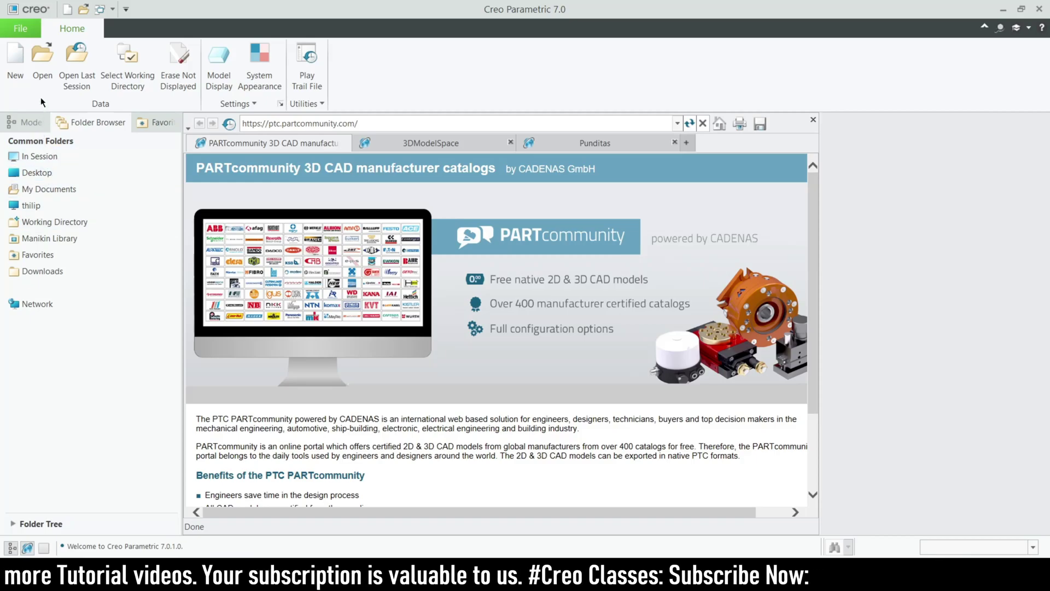
Step: Open electric_scooter_final_assembly.asm from the CREO_VERSIONED_FILES folder inside the zip in Downloads
{"action": "left_click", "coordinate": [42, 55]}
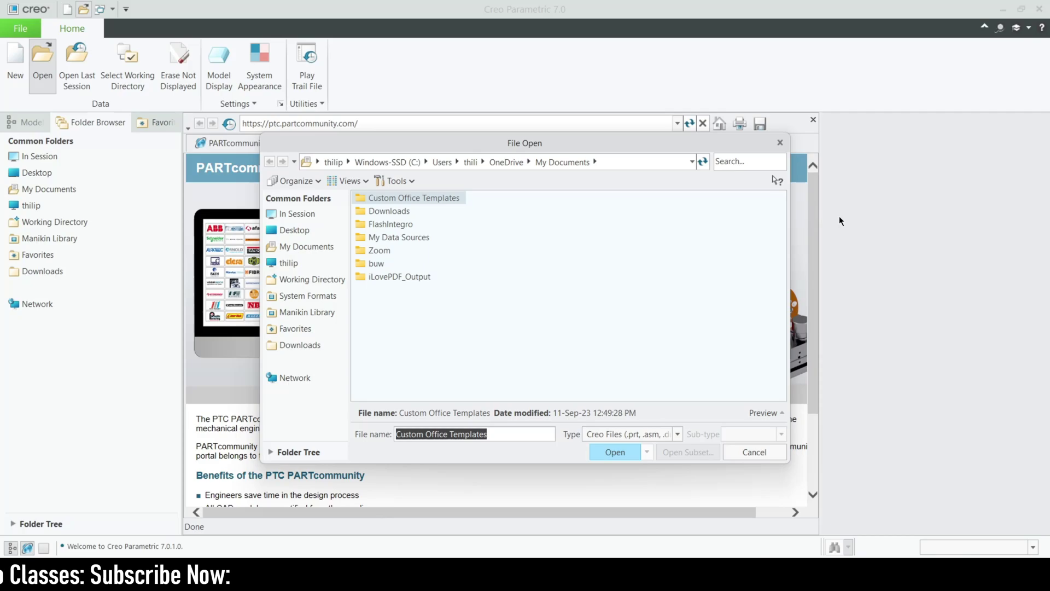
{"action": "left_click", "coordinate": [285, 234]}
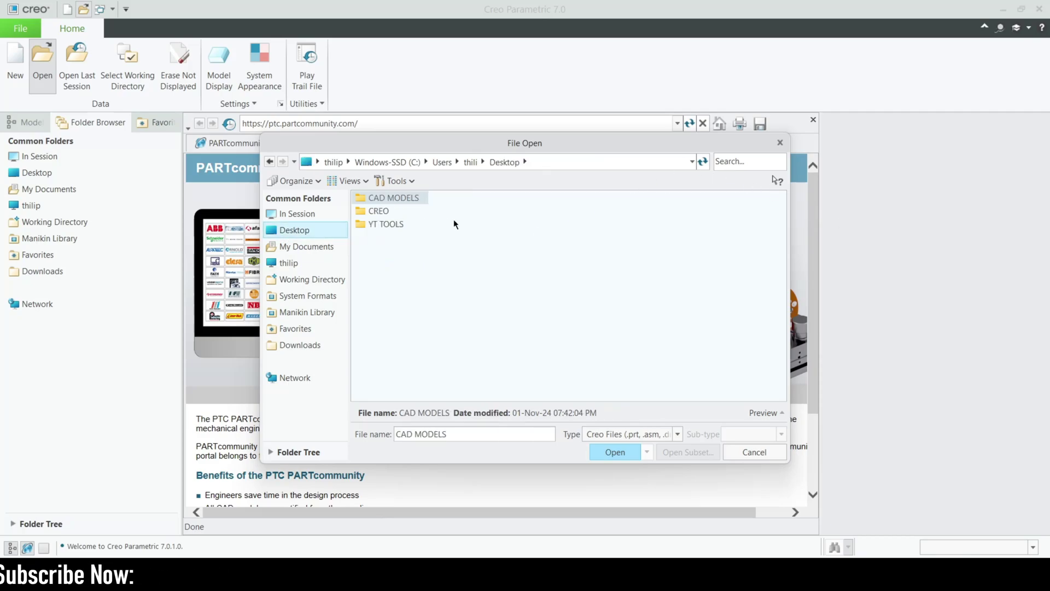
{"action": "double_click", "coordinate": [393, 198]}
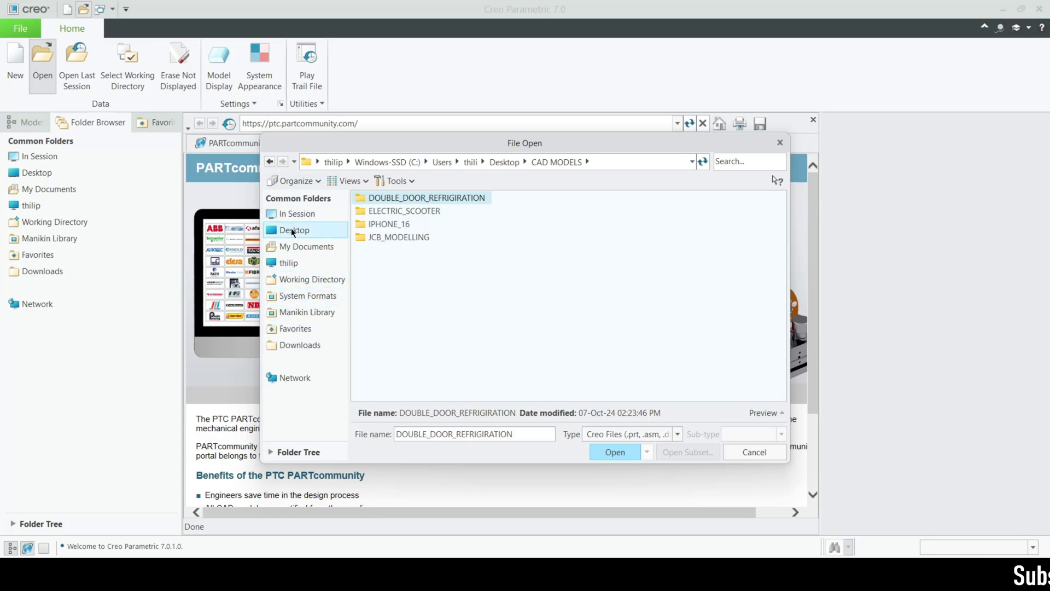
{"action": "left_click", "coordinate": [304, 344]}
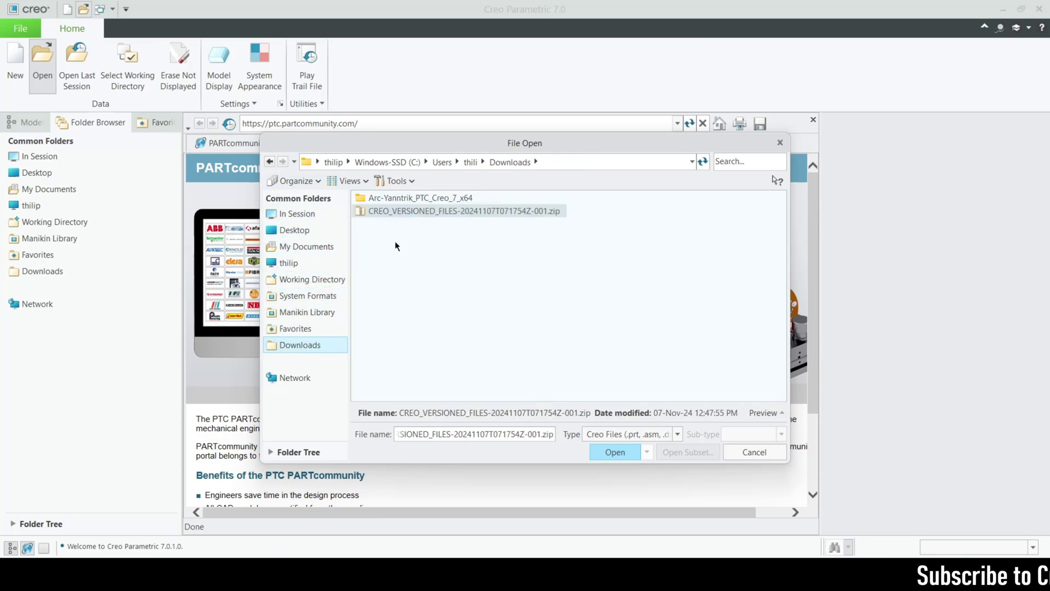
{"action": "double_click", "coordinate": [429, 211]}
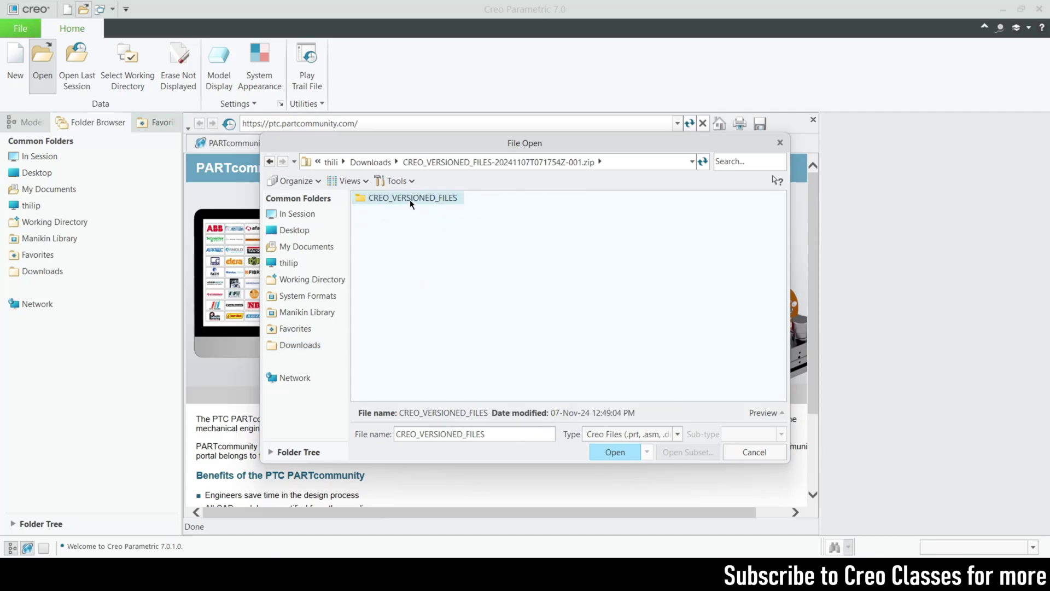
{"action": "double_click", "coordinate": [410, 200]}
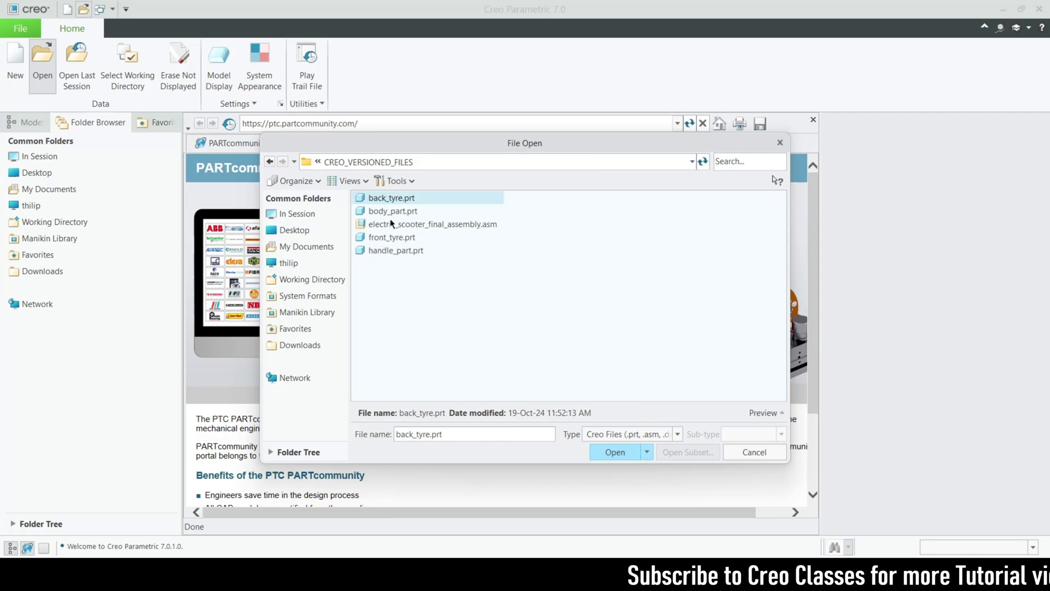
{"action": "double_click", "coordinate": [440, 230]}
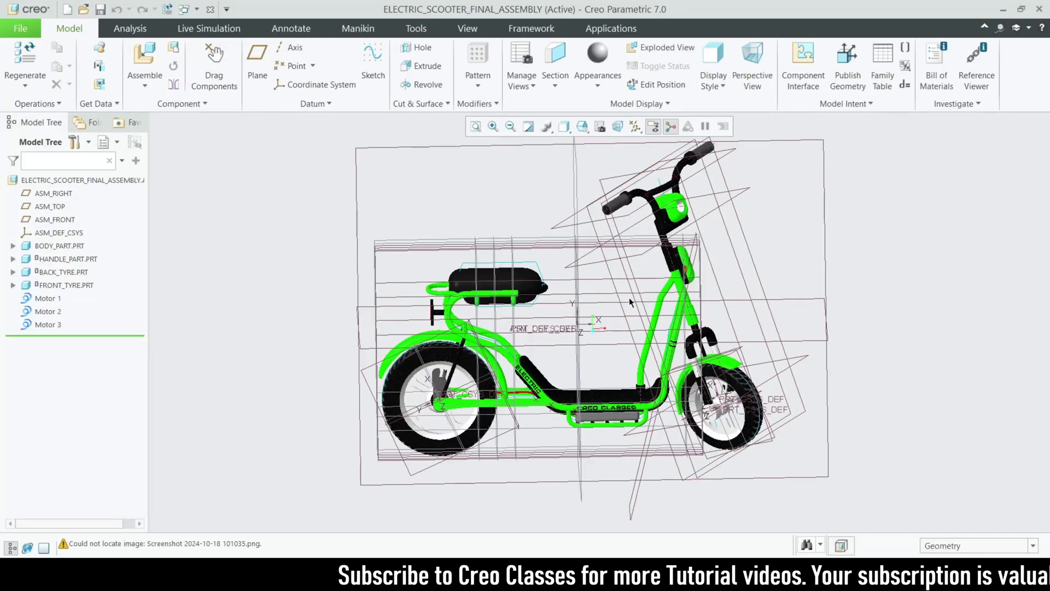
Step: Hide all datum display in the scooter assembly and set the display style to Shading With Reflections
{"action": "left_click", "coordinate": [635, 127]}
{"action": "left_click", "coordinate": [643, 142]}
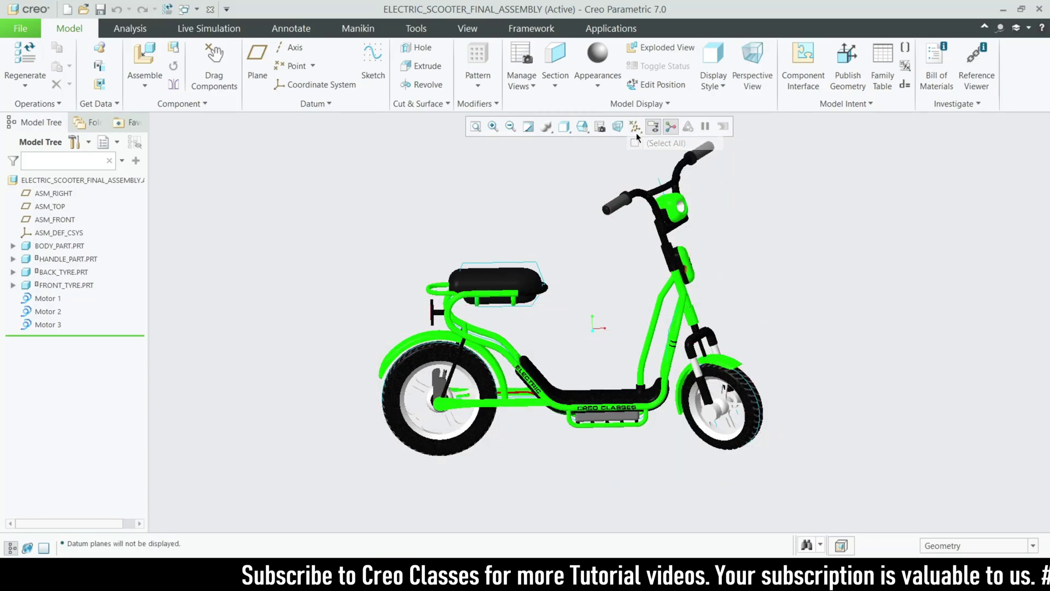
{"action": "left_click", "coordinate": [564, 126]}
{"action": "left_click", "coordinate": [601, 144]}
Step: Hide the sketch outlining the seat and Sketch 1 of the body part along the rear frame
{"action": "mouse_move", "coordinate": [602, 320]}
{"action": "middle_mouse_down"}
{"action": "mouse_move", "coordinate": [615, 304]}
{"action": "mouse_move", "coordinate": [619, 326]}
{"action": "middle_mouse_up"}
{"action": "scroll", "coordinate": [503, 215], "scroll_direction": "down", "scroll_amount": 6}
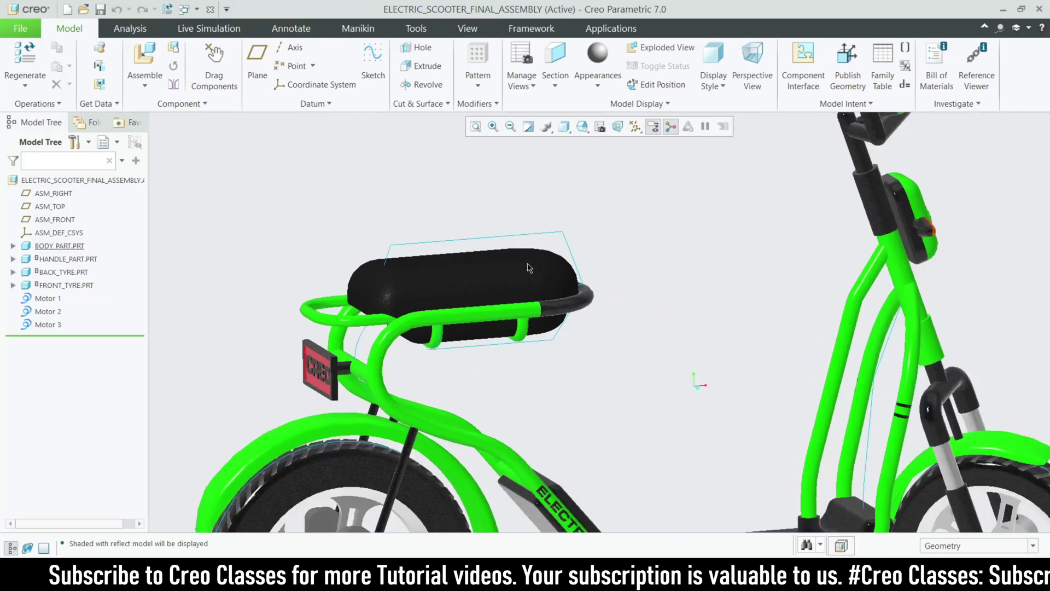
{"action": "left_click", "coordinate": [509, 221]}
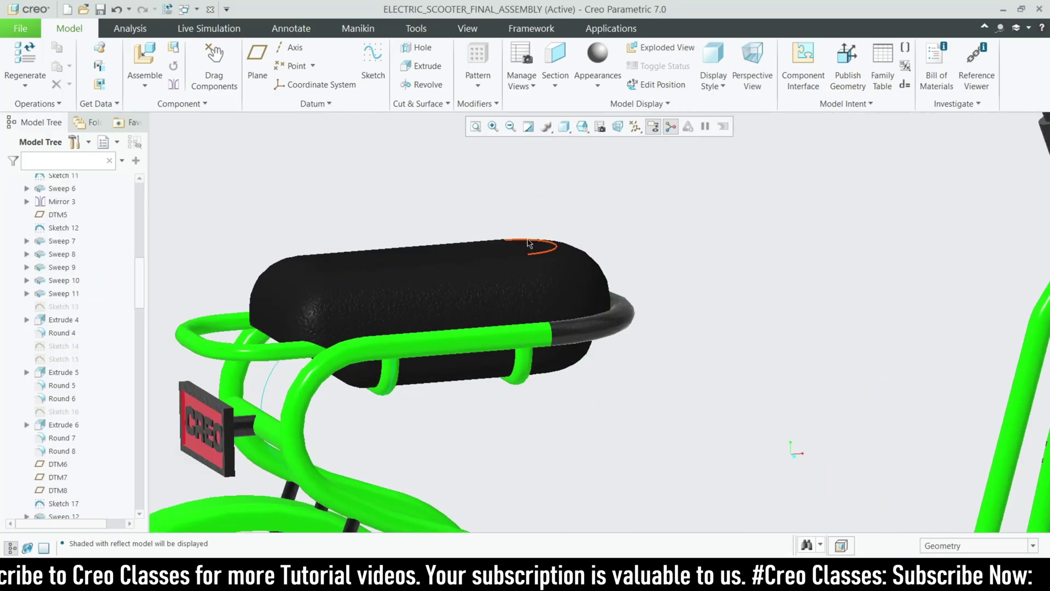
{"action": "scroll", "coordinate": [451, 317], "scroll_direction": "up", "scroll_amount": 5}
{"action": "middle_click_drag", "start_coordinate": [451, 317], "coordinate": [464, 307], "text": "shift"}
{"action": "left_click", "coordinate": [519, 266]}
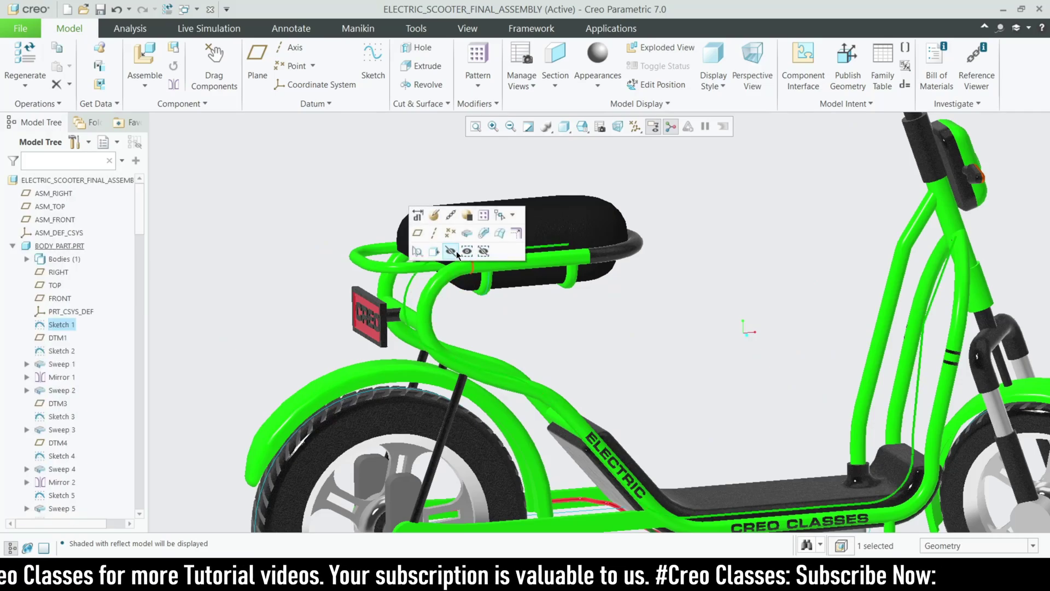
Step: Hide Sketch 17 of the body part, the curve on the support bracket beneath the seat
{"action": "scroll", "coordinate": [519, 268], "scroll_direction": "down", "scroll_amount": 5}
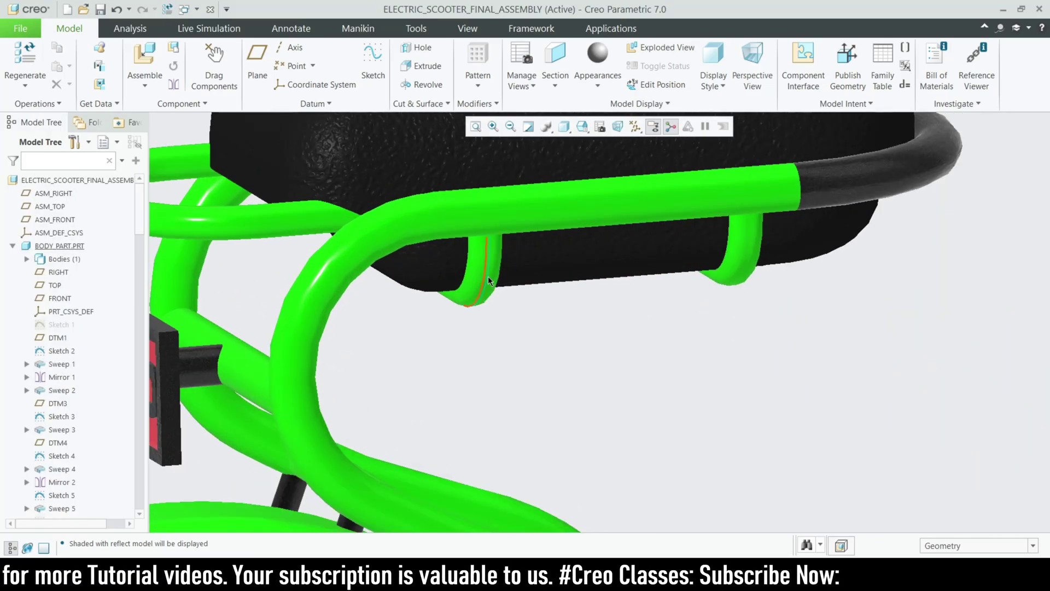
{"action": "scroll", "coordinate": [488, 275], "scroll_direction": "down", "scroll_amount": 3}
{"action": "left_click", "coordinate": [484, 288]}
{"action": "scroll", "coordinate": [485, 289], "scroll_direction": "up", "scroll_amount": 6}
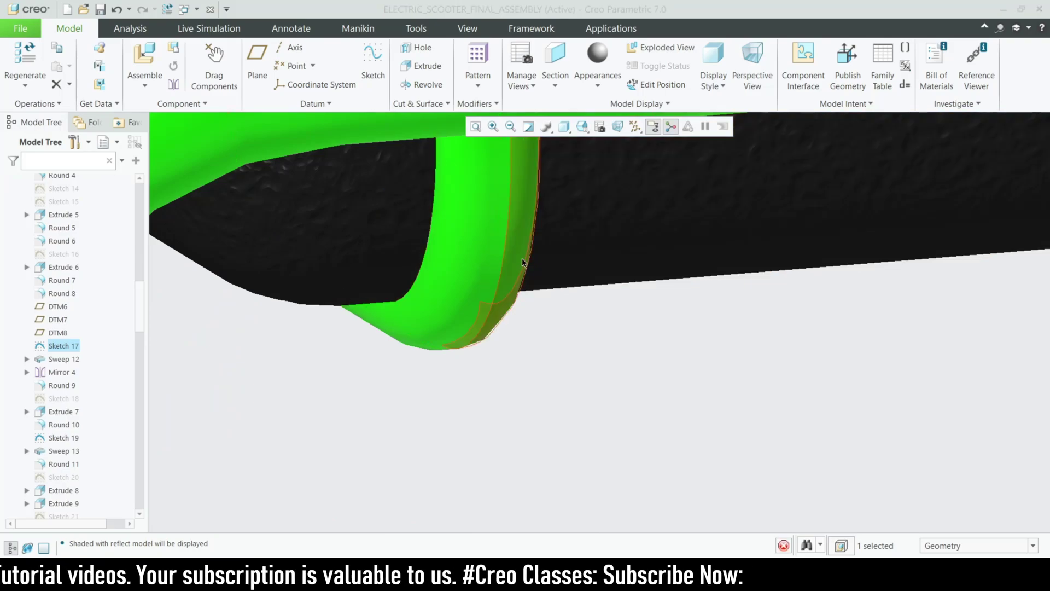
{"action": "scroll", "coordinate": [458, 281], "scroll_direction": "up", "scroll_amount": 6}
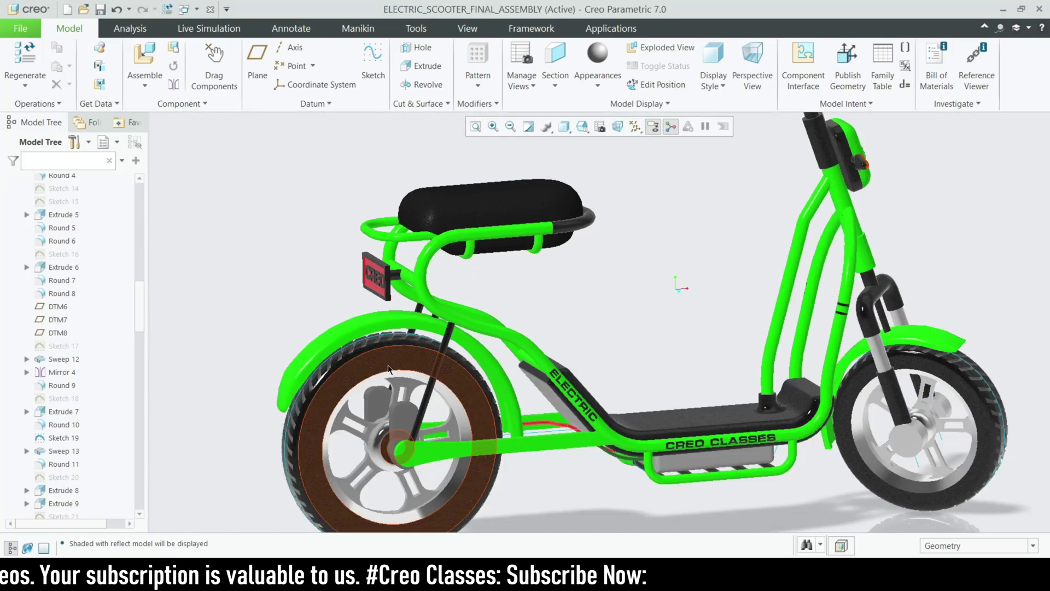
Step: Hide Sketch 28 of the body part, the curve running along the rear tyre's tread
{"action": "scroll", "coordinate": [355, 405], "scroll_direction": "down", "scroll_amount": 3}
{"action": "scroll", "coordinate": [350, 402], "scroll_direction": "down", "scroll_amount": 6}
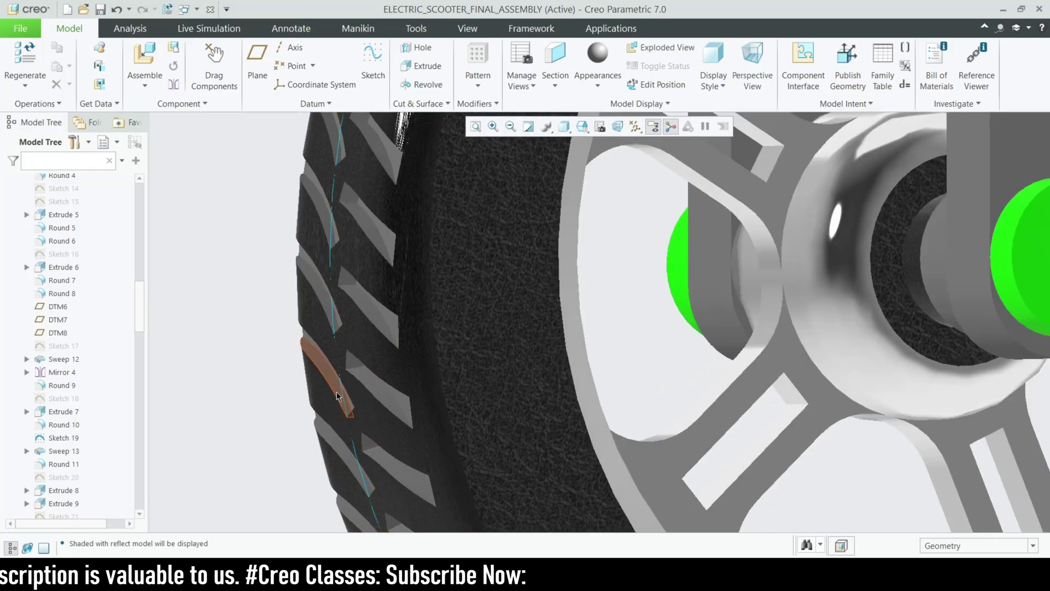
{"action": "left_click", "coordinate": [339, 395]}
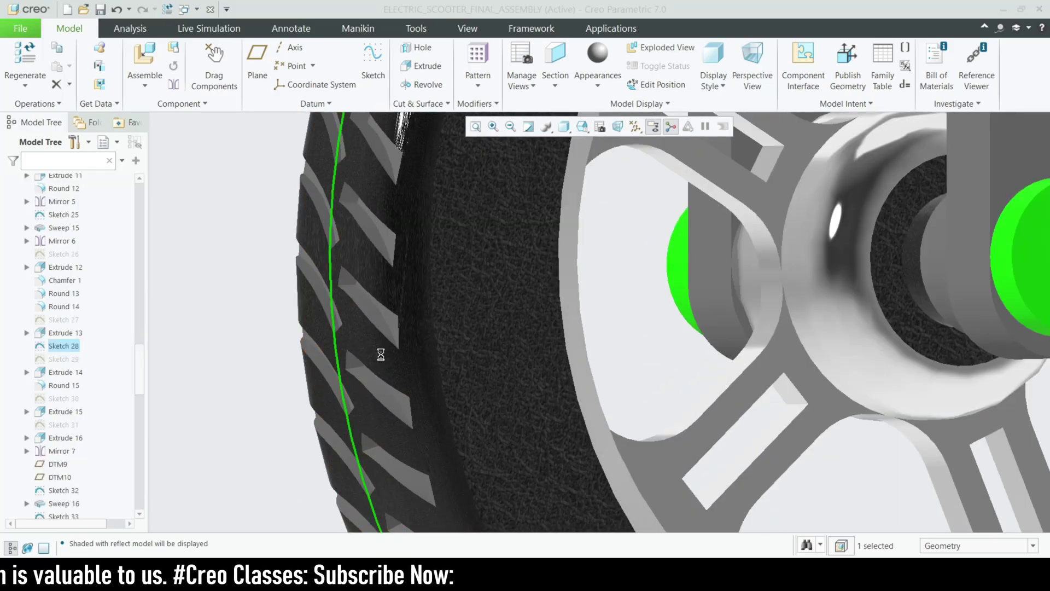
{"action": "scroll", "coordinate": [323, 377], "scroll_direction": "up", "scroll_amount": 3}
{"action": "scroll", "coordinate": [317, 377], "scroll_direction": "up", "scroll_amount": 5}
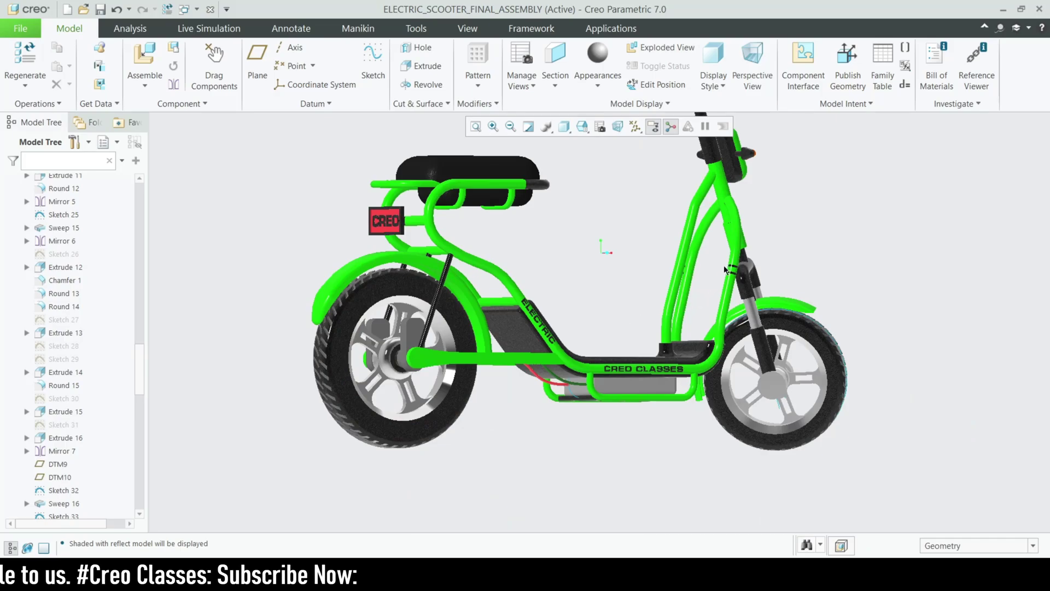
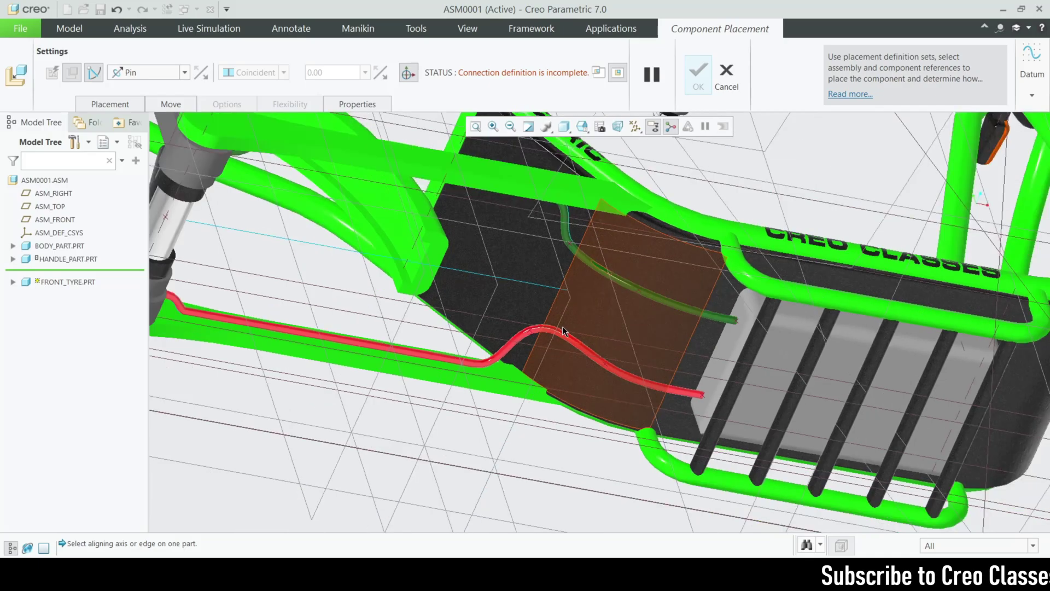
Step: Align the front tyre's hub axis with the axle axis between the handle part's forks for the Pin connection
{"action": "scroll", "coordinate": [537, 368], "scroll_direction": "up", "scroll_amount": 5}
{"action": "middle_click_drag", "start_coordinate": [773, 394], "coordinate": [727, 424]}
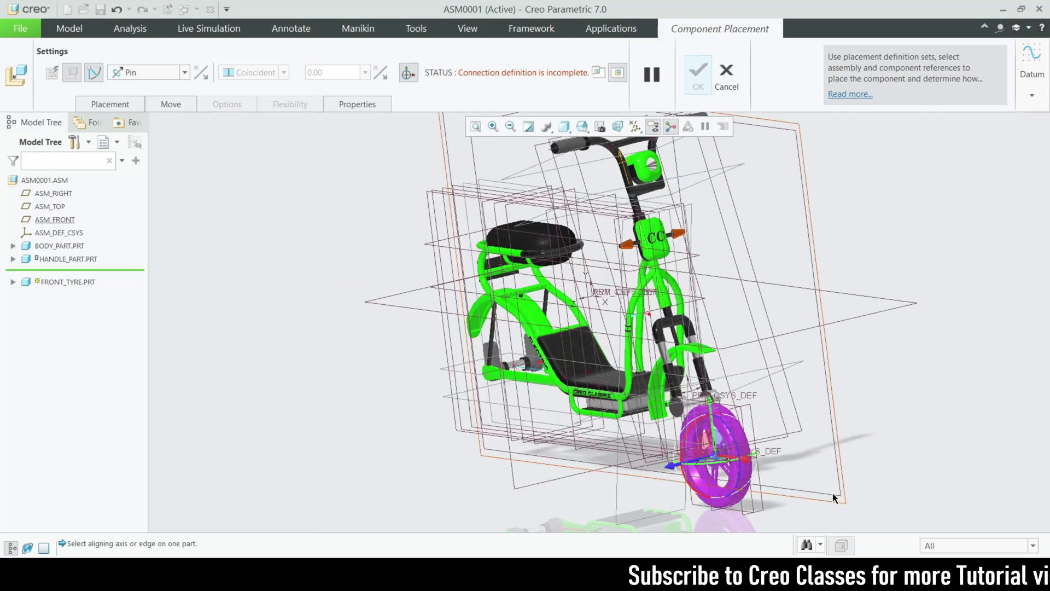
{"action": "scroll", "coordinate": [727, 424], "scroll_direction": "down", "scroll_amount": 5}
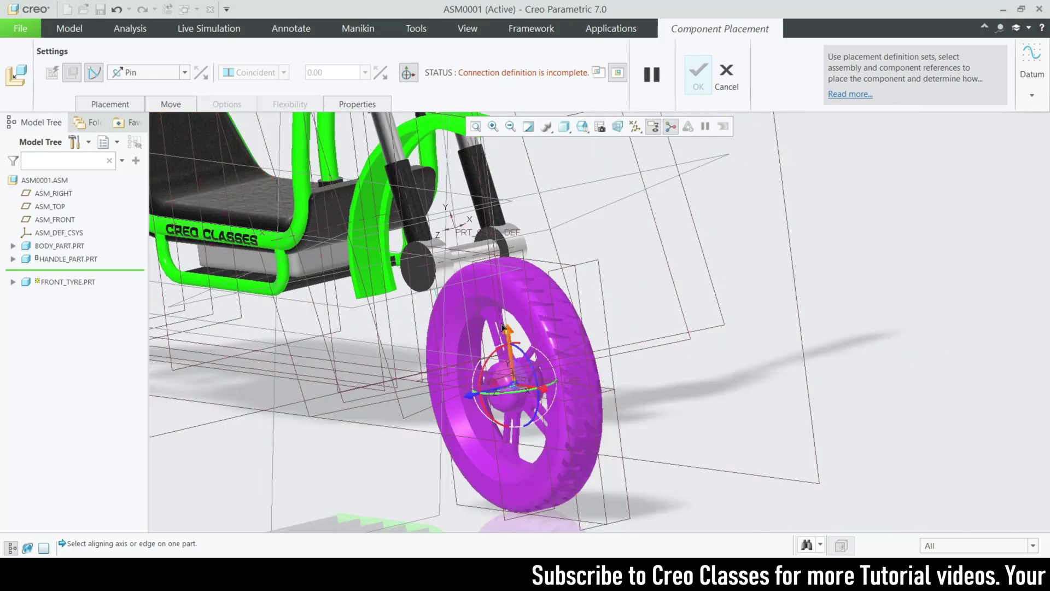
{"action": "scroll", "coordinate": [457, 239], "scroll_direction": "down", "scroll_amount": 3}
{"action": "left_click", "coordinate": [472, 271]}
{"action": "scroll", "coordinate": [472, 272], "scroll_direction": "up", "scroll_amount": 3}
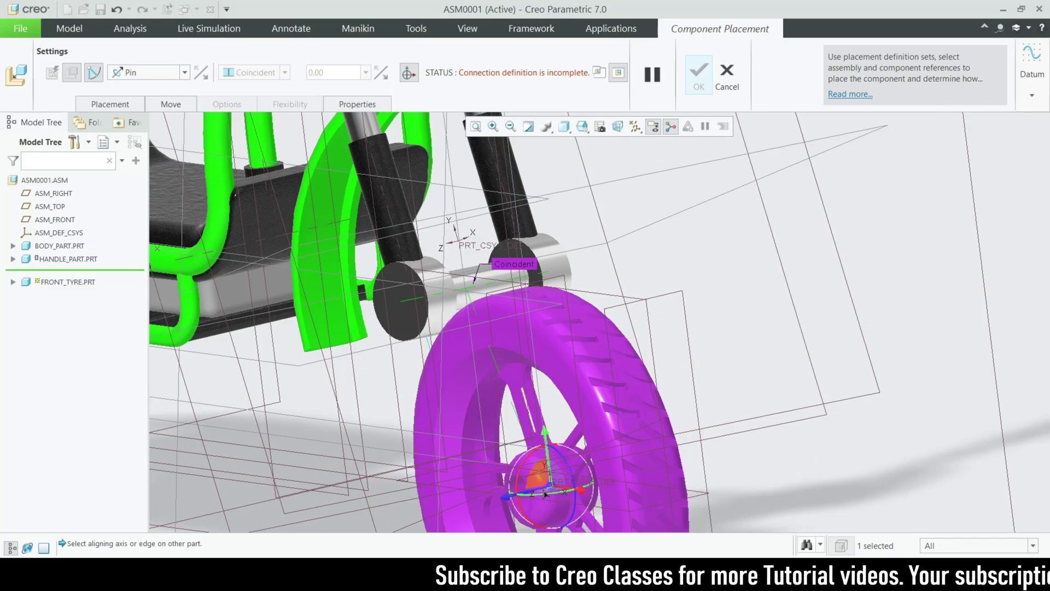
{"action": "scroll", "coordinate": [542, 494], "scroll_direction": "down", "scroll_amount": 8}
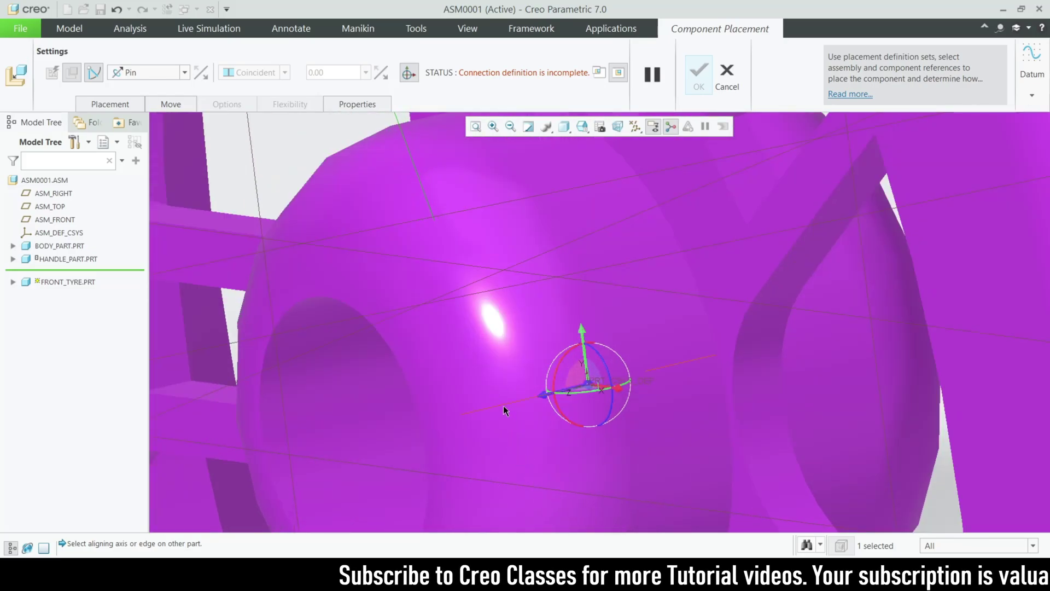
{"action": "left_click", "coordinate": [504, 405]}
{"action": "scroll", "coordinate": [683, 439], "scroll_direction": "up", "scroll_amount": 8}
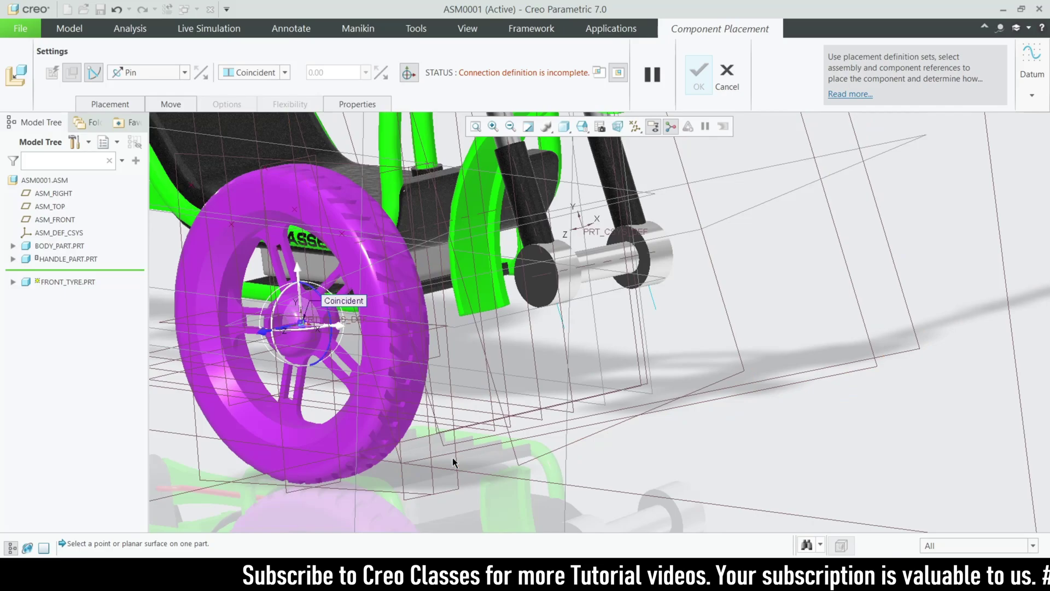
Step: Make the front tyre's upright middle datum plane coincident with HANDLE_PART's FRONT plane and accept the Pin placement
{"action": "scroll", "coordinate": [470, 465], "scroll_direction": "up", "scroll_amount": 3}
{"action": "middle_click_drag", "start_coordinate": [494, 467], "coordinate": [476, 481]}
{"action": "scroll", "coordinate": [280, 310], "scroll_direction": "down", "scroll_amount": 3}
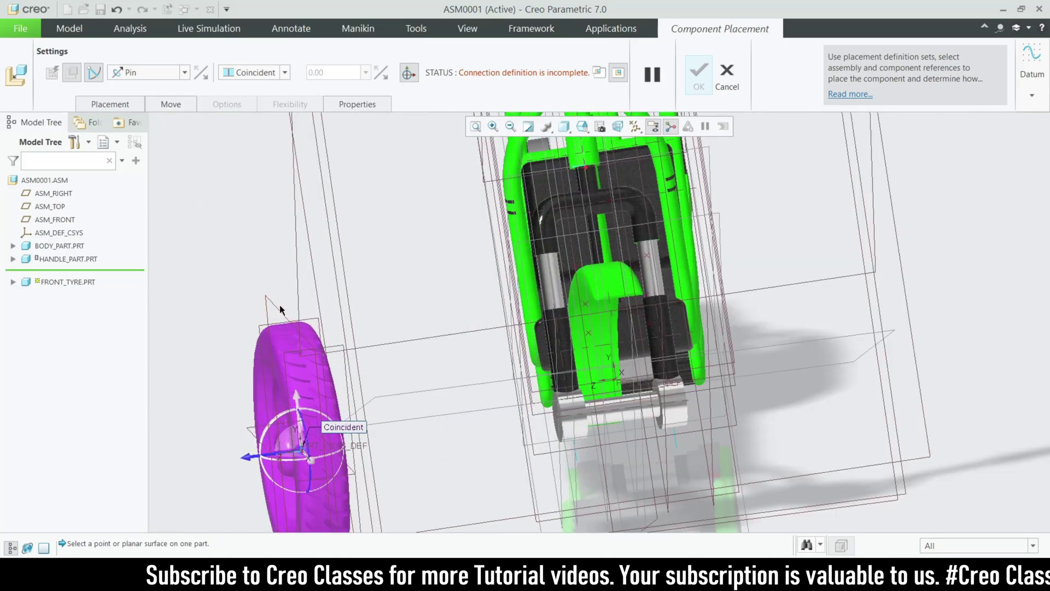
{"action": "left_click", "coordinate": [279, 308]}
{"action": "scroll", "coordinate": [516, 241], "scroll_direction": "up", "scroll_amount": 4}
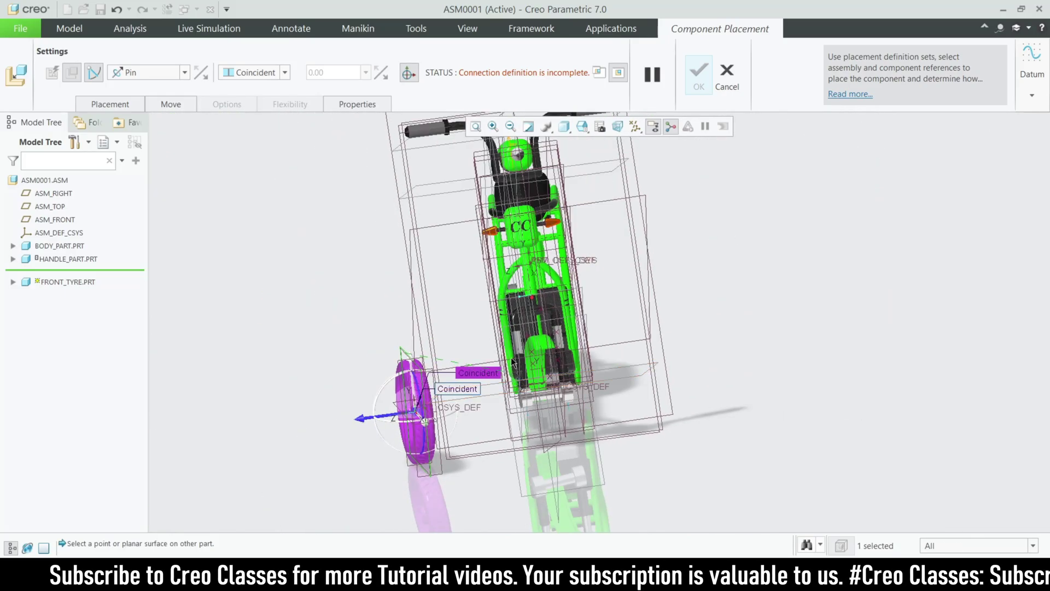
{"action": "scroll", "coordinate": [547, 356], "scroll_direction": "down", "scroll_amount": 6}
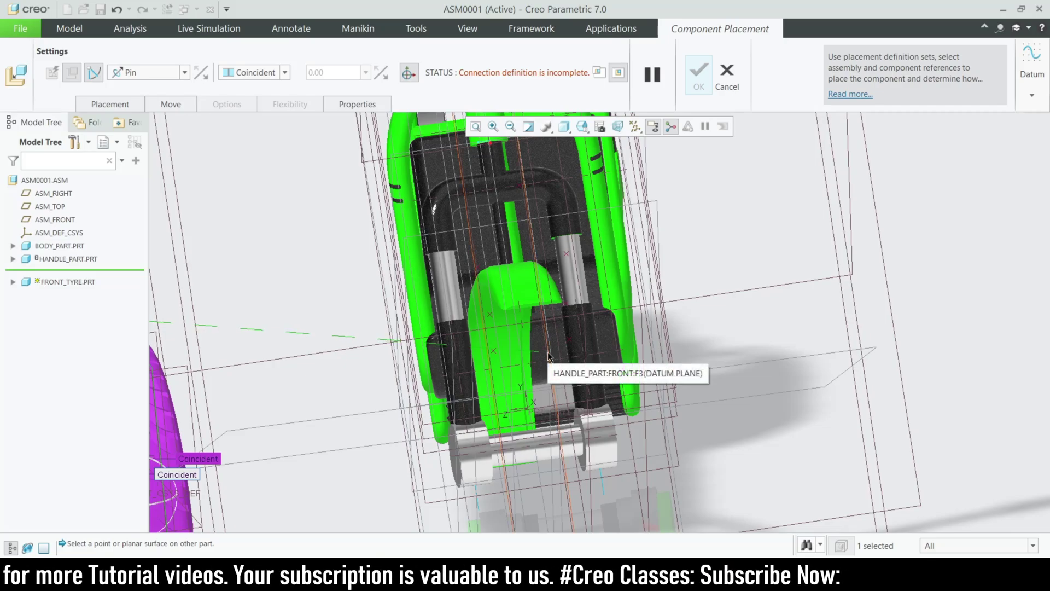
{"action": "left_click", "coordinate": [549, 356]}
{"action": "scroll", "coordinate": [549, 357], "scroll_direction": "down", "scroll_amount": 3}
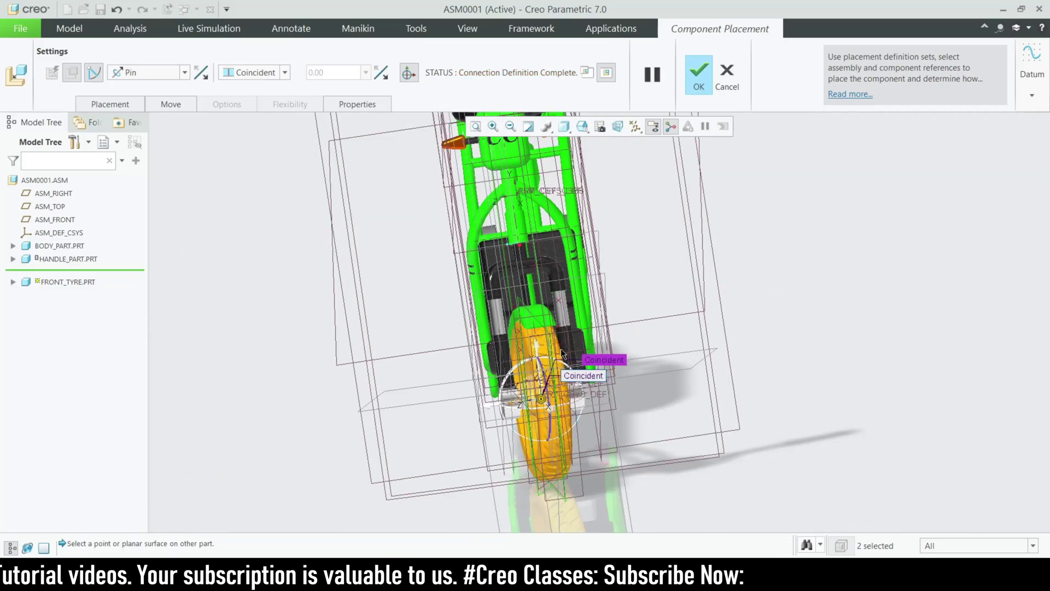
{"action": "middle_click_drag", "start_coordinate": [549, 357], "coordinate": [694, 434]}
{"action": "scroll", "coordinate": [695, 434], "scroll_direction": "up", "scroll_amount": 4}
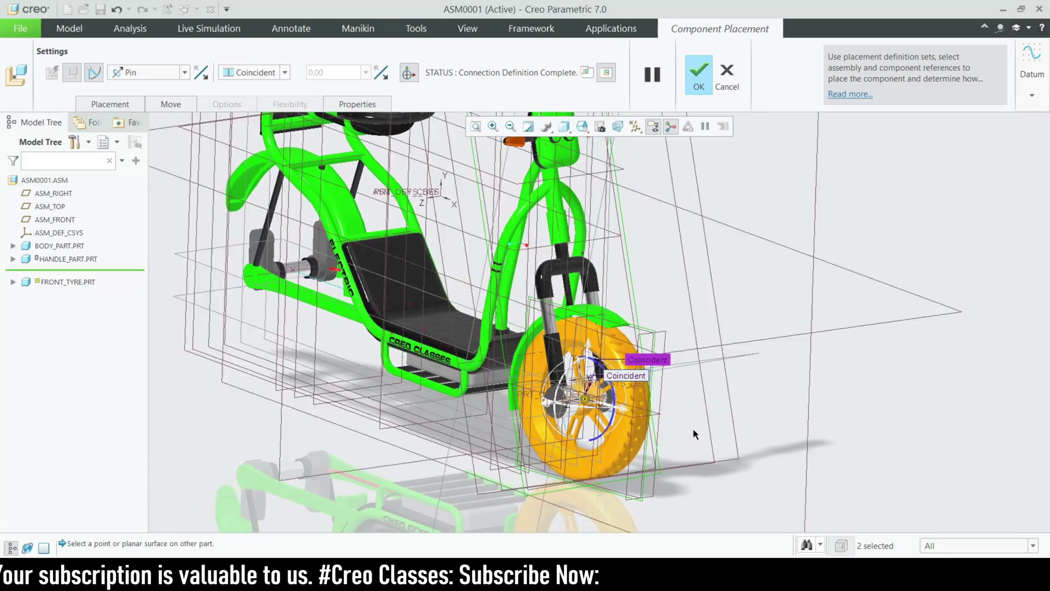
{"action": "left_click", "coordinate": [699, 73]}
{"action": "key", "text": "ctrl+d"}
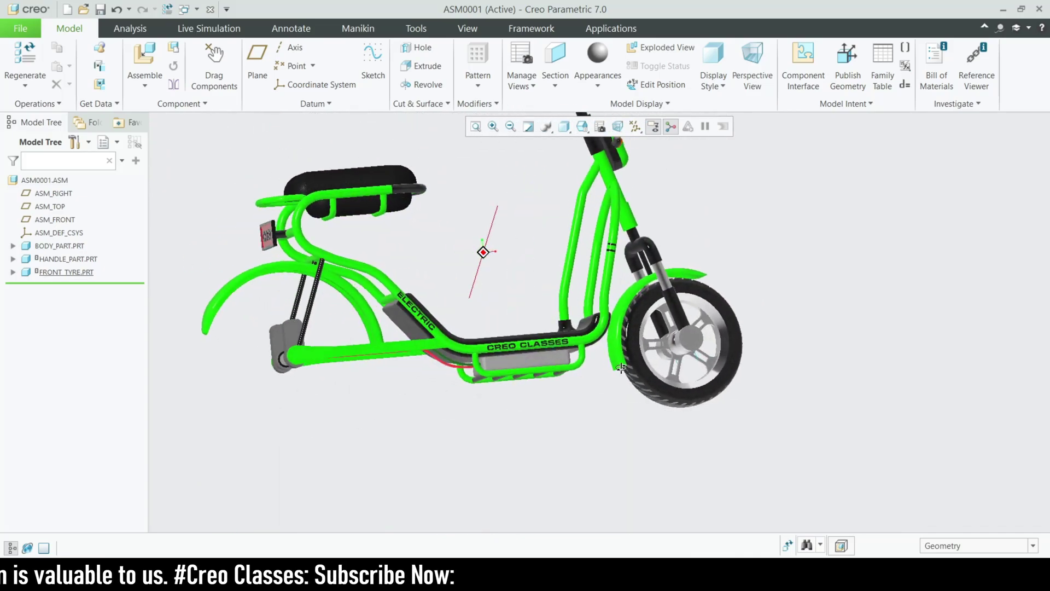
Step: Assemble back_tyre.prt from CREO_VERSIONED_FILES into the scooter with a Pin connection
{"action": "left_click", "coordinate": [147, 58]}
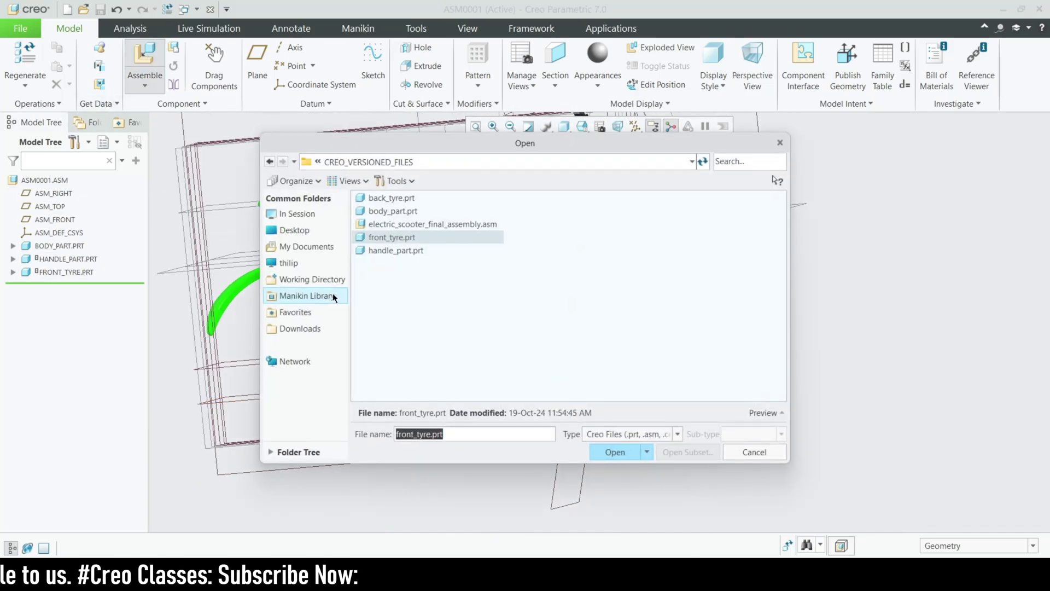
{"action": "double_click", "coordinate": [396, 196]}
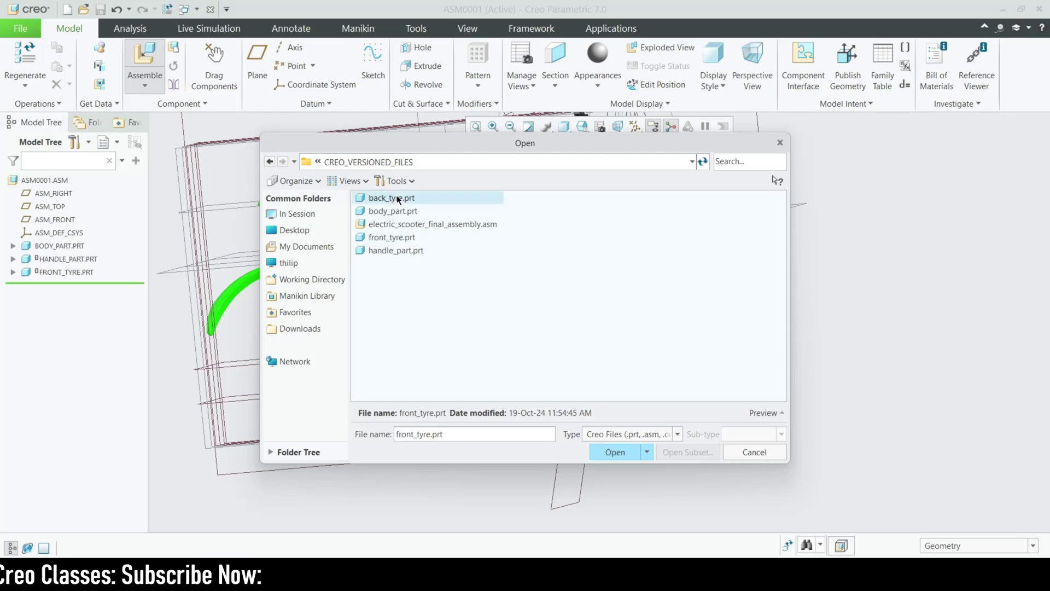
{"action": "left_click", "coordinate": [185, 72]}
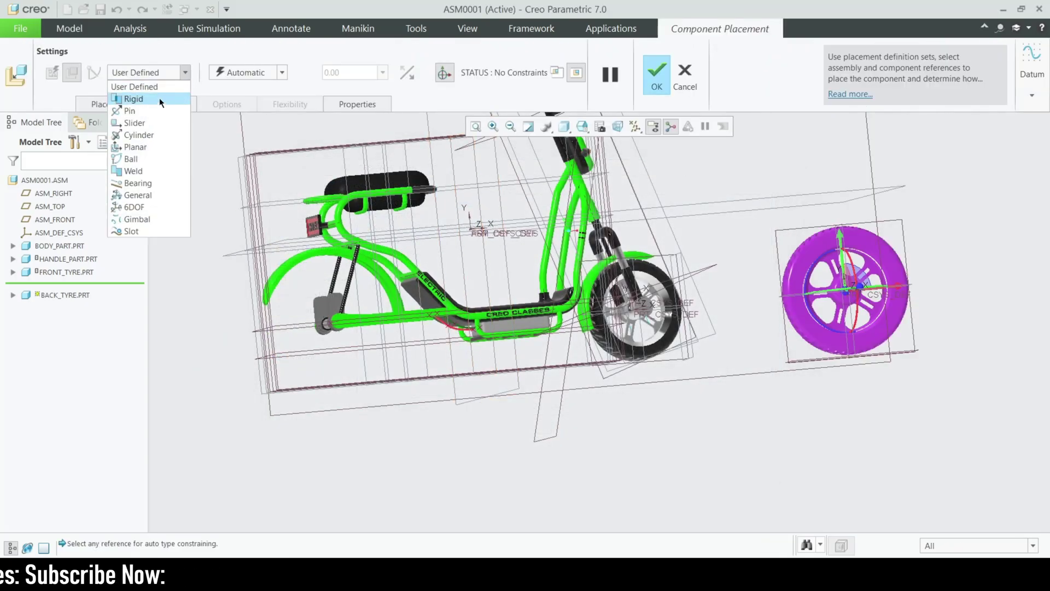
{"action": "left_click", "coordinate": [134, 110]}
Step: Align the back tyre's hub axis with the rear axle axis of the body part
{"action": "scroll", "coordinate": [363, 338], "scroll_direction": "down", "scroll_amount": 5}
{"action": "scroll", "coordinate": [331, 300], "scroll_direction": "down", "scroll_amount": 3}
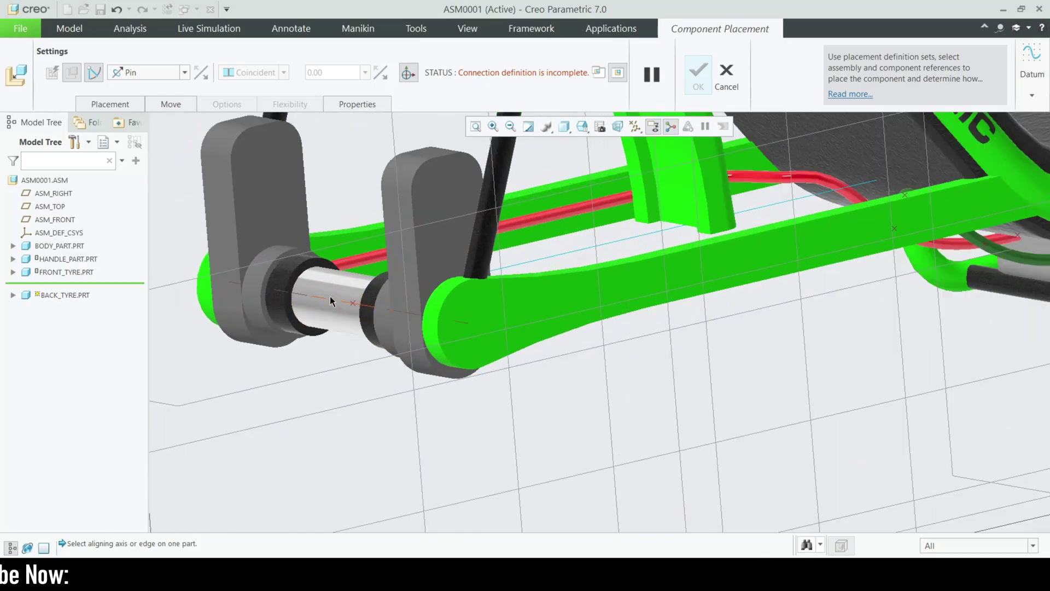
{"action": "left_click", "coordinate": [331, 300]}
{"action": "scroll", "coordinate": [331, 301], "scroll_direction": "up", "scroll_amount": 8}
{"action": "scroll", "coordinate": [569, 286], "scroll_direction": "down", "scroll_amount": 8}
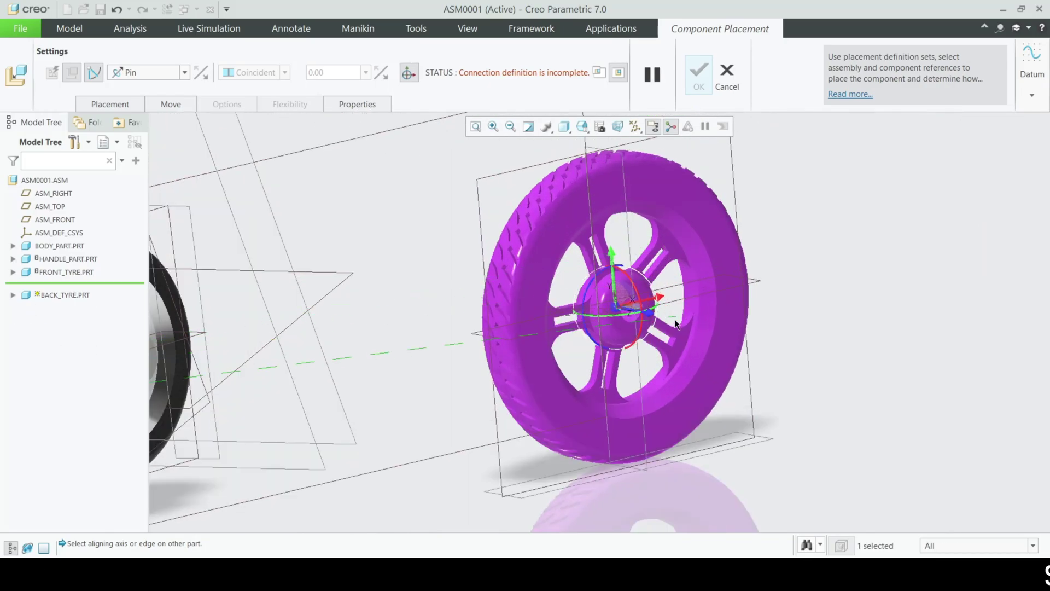
{"action": "scroll", "coordinate": [569, 286], "scroll_direction": "down", "scroll_amount": 2}
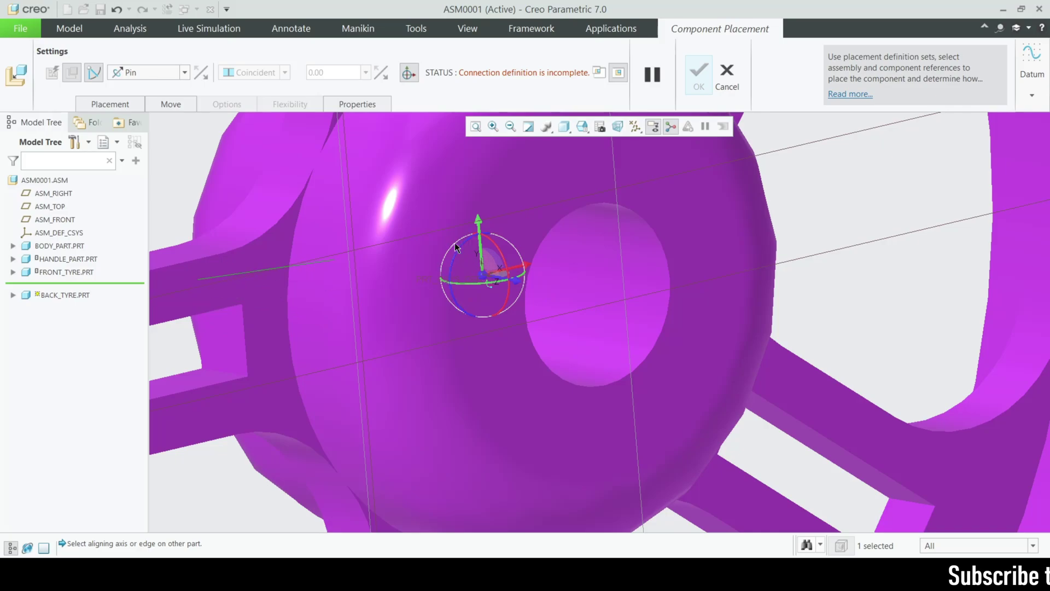
{"action": "left_click", "coordinate": [462, 273]}
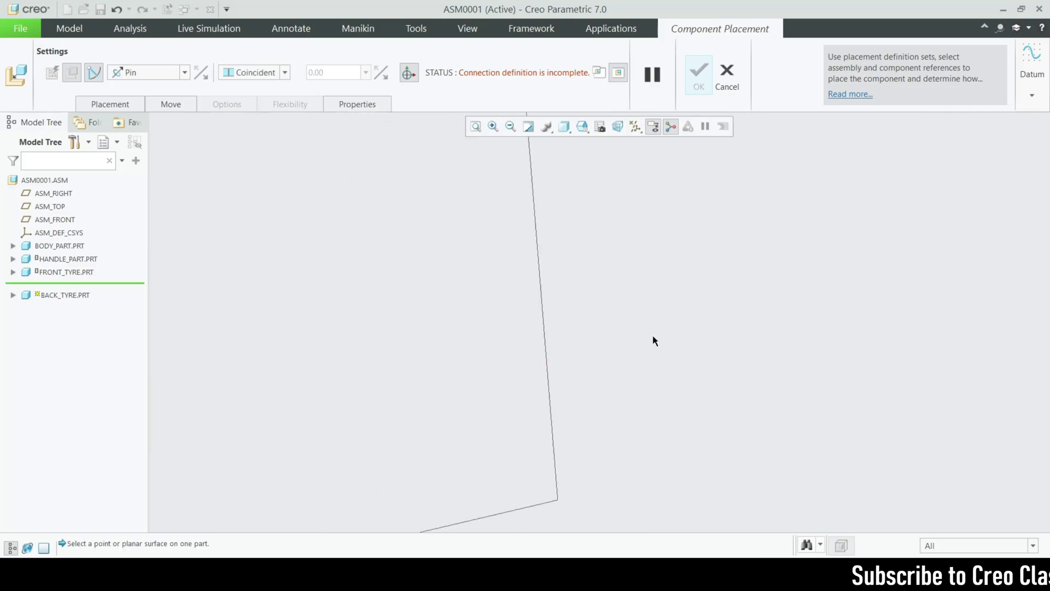
Step: Make the back tyre's upright middle datum plane coincident with the body part's lengthwise middle datum plane for the Pin connection
{"action": "scroll", "coordinate": [654, 340], "scroll_direction": "up", "scroll_amount": 8}
{"action": "scroll", "coordinate": [413, 388], "scroll_direction": "down", "scroll_amount": 2}
{"action": "scroll", "coordinate": [438, 399], "scroll_direction": "up", "scroll_amount": 5}
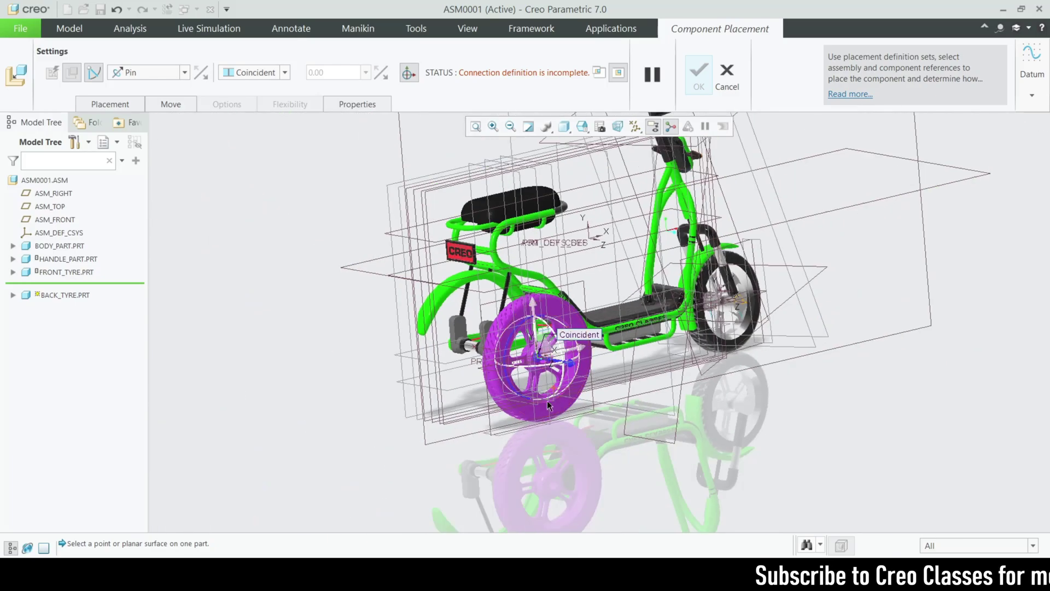
{"action": "scroll", "coordinate": [519, 432], "scroll_direction": "down", "scroll_amount": 7}
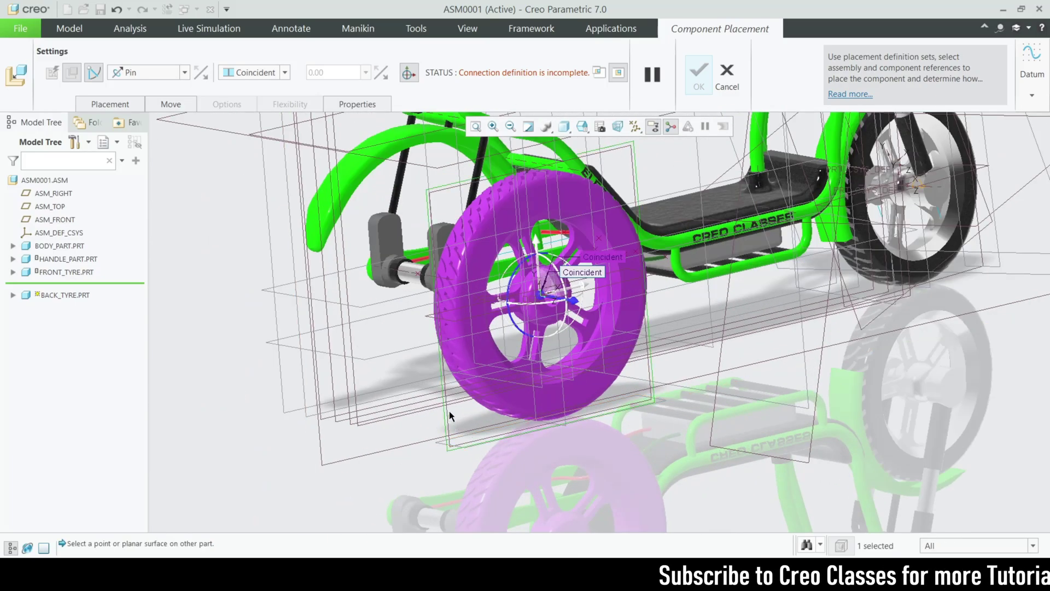
{"action": "scroll", "coordinate": [383, 394], "scroll_direction": "up", "scroll_amount": 5}
{"action": "middle_click_drag", "start_coordinate": [477, 363], "coordinate": [499, 373]}
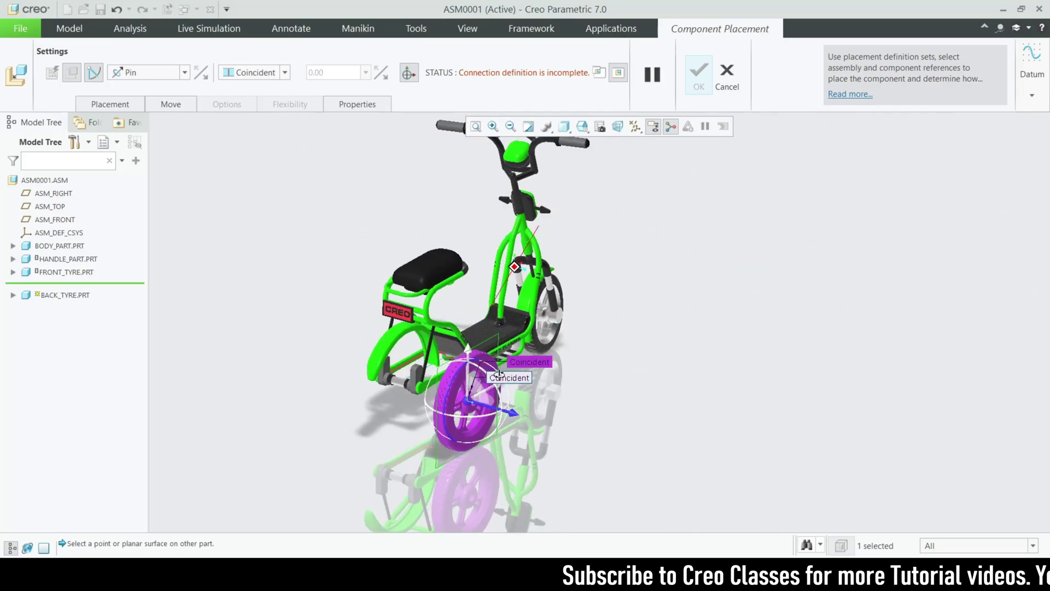
{"action": "scroll", "coordinate": [406, 396], "scroll_direction": "down", "scroll_amount": 4}
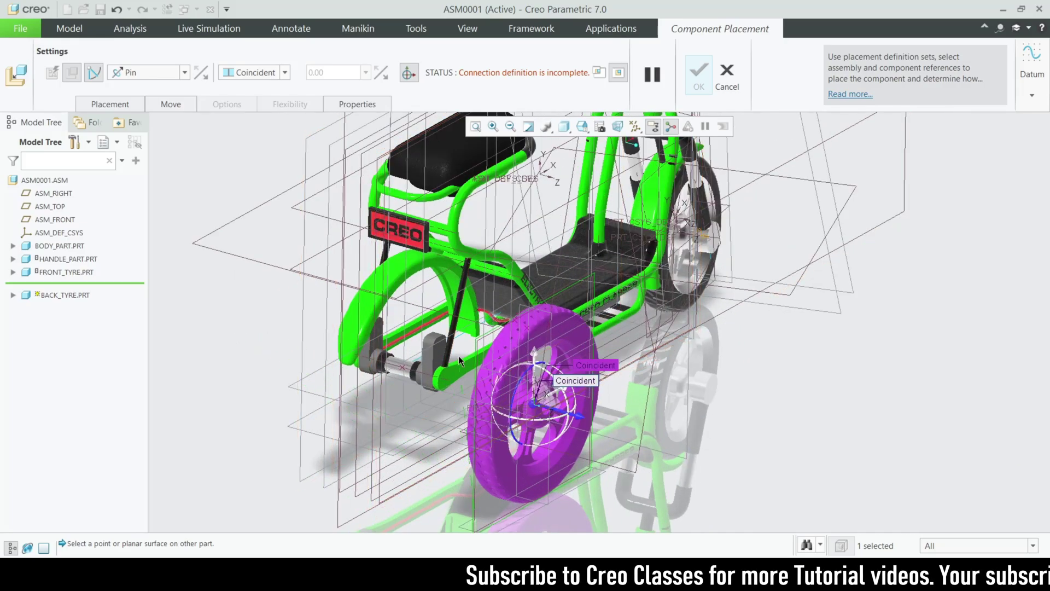
{"action": "scroll", "coordinate": [459, 361], "scroll_direction": "up", "scroll_amount": 4}
{"action": "middle_click_drag", "start_coordinate": [459, 361], "coordinate": [589, 378]}
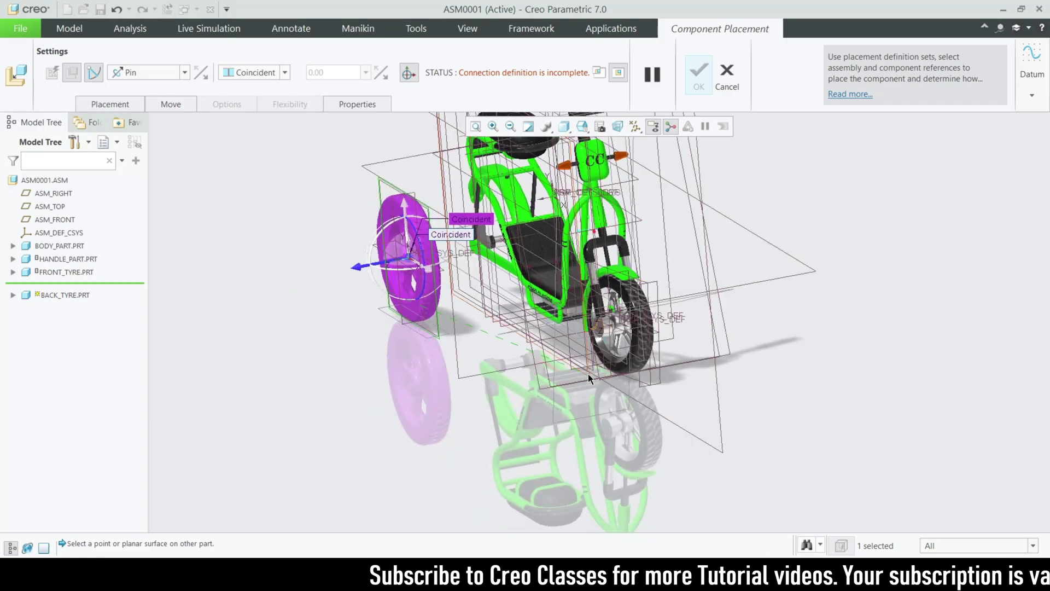
{"action": "scroll", "coordinate": [662, 357], "scroll_direction": "down", "scroll_amount": 5}
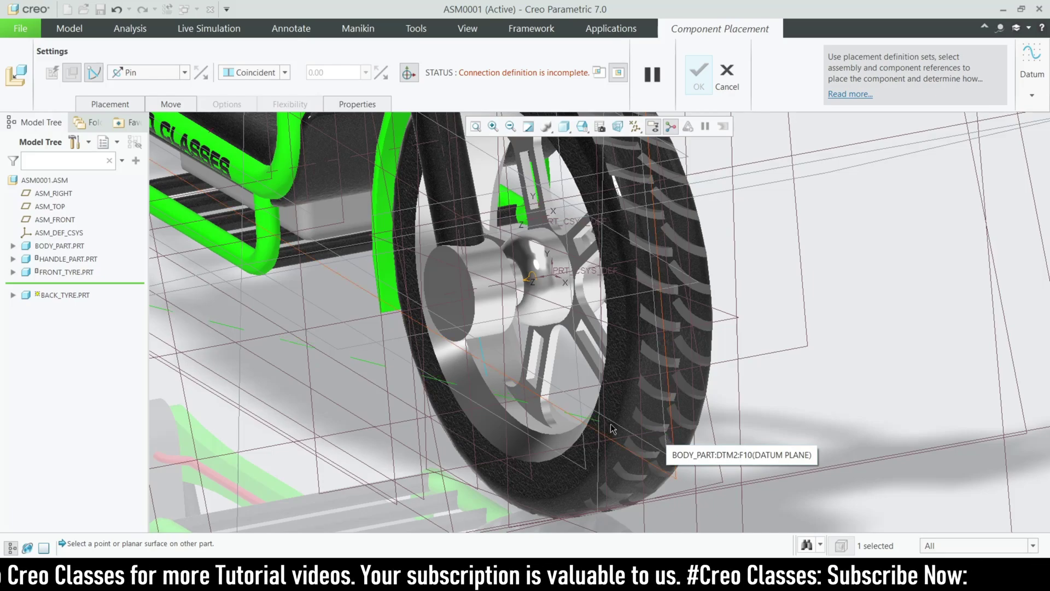
{"action": "middle_click_drag", "start_coordinate": [613, 429], "coordinate": [506, 202]}
{"action": "scroll", "coordinate": [537, 268], "scroll_direction": "up", "scroll_amount": 3}
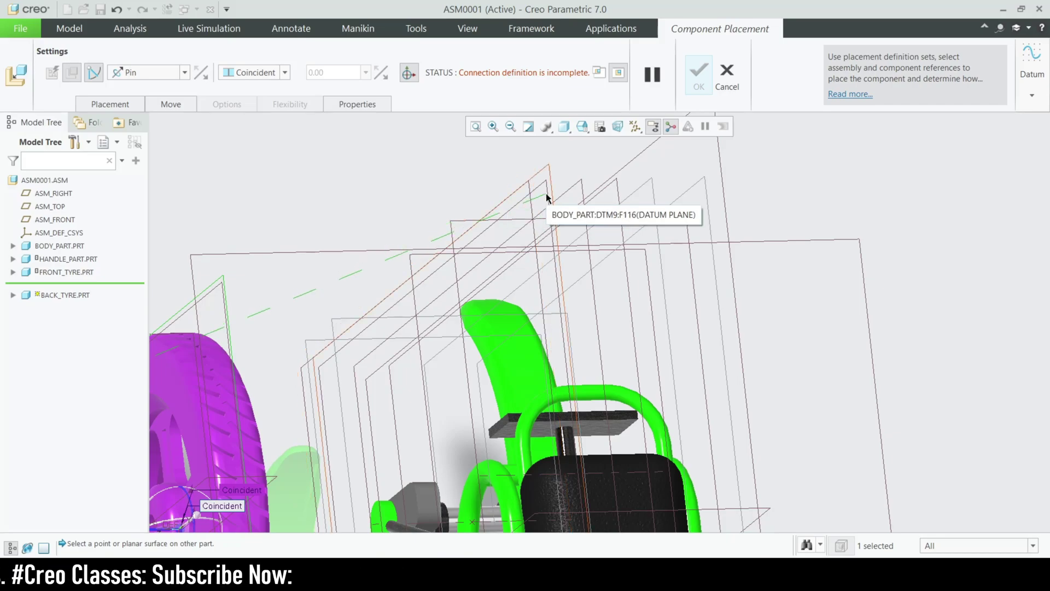
{"action": "left_click", "coordinate": [591, 196]}
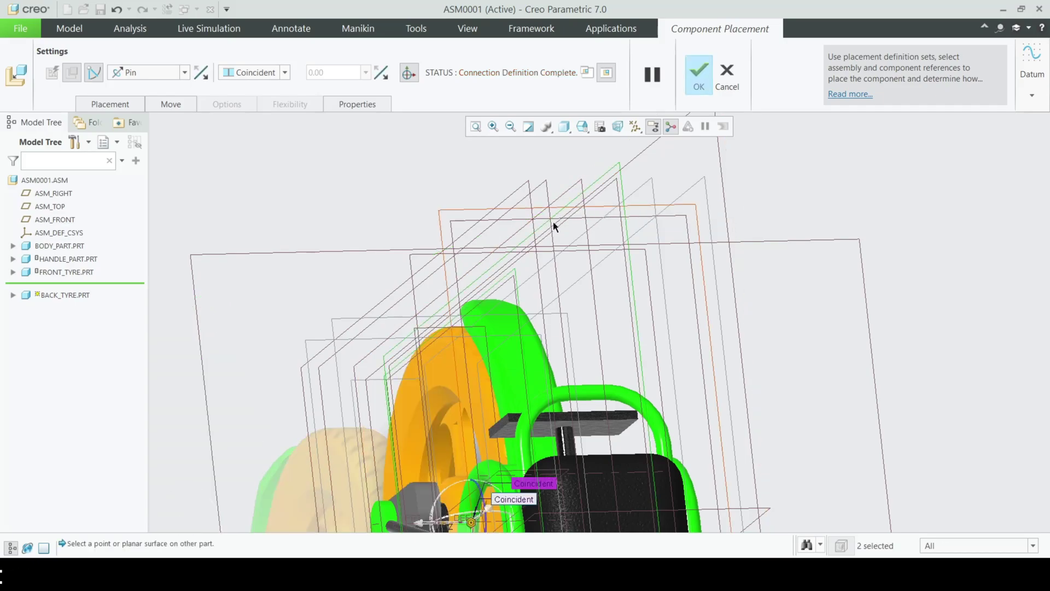
Step: Check the back tyre's position between the rear frame arms and accept the Pin placement
{"action": "middle_click_drag", "start_coordinate": [553, 224], "coordinate": [796, 244]}
{"action": "scroll", "coordinate": [711, 265], "scroll_direction": "up", "scroll_amount": 6}
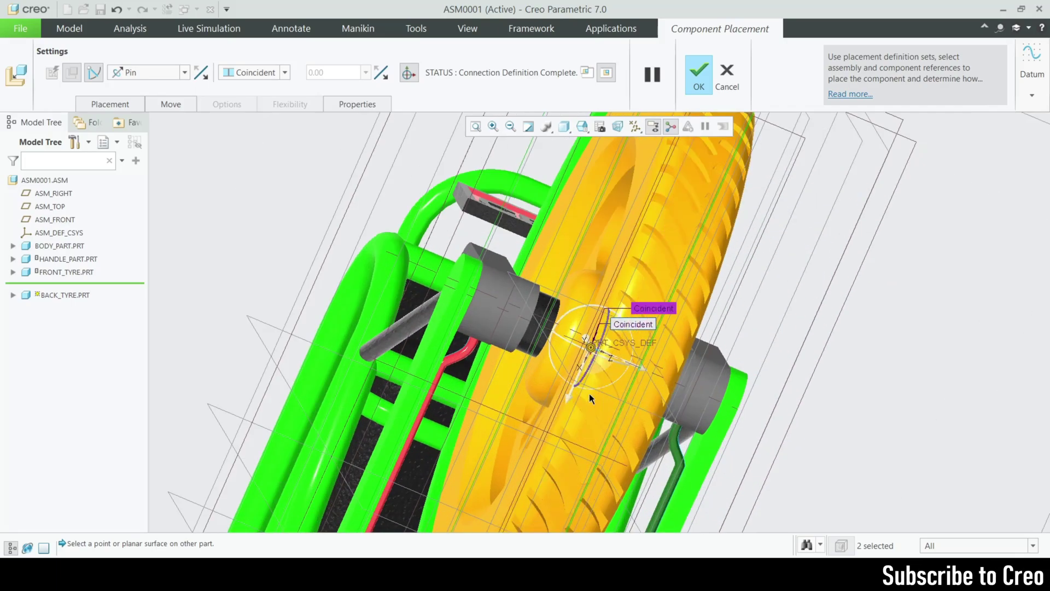
{"action": "middle_click_drag", "start_coordinate": [580, 400], "coordinate": [584, 300]}
{"action": "scroll", "coordinate": [652, 277], "scroll_direction": "down", "scroll_amount": 5}
{"action": "left_click", "coordinate": [696, 82]}
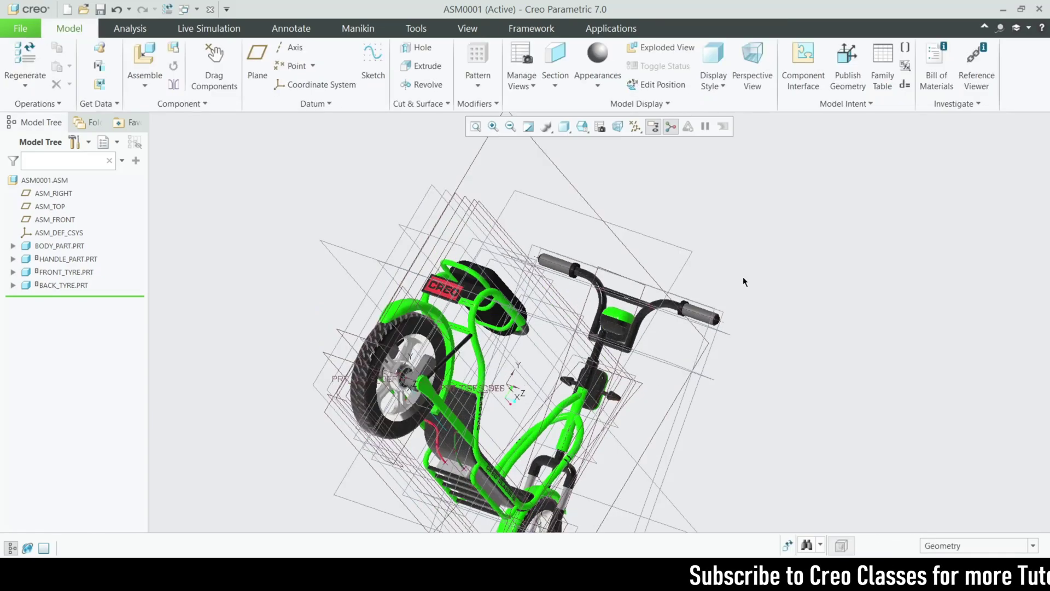
Step: Open the assembled scooter in the Mechanism application
{"action": "scroll", "coordinate": [753, 233], "scroll_direction": "down", "scroll_amount": 3}
{"action": "middle_click_drag", "start_coordinate": [753, 233], "coordinate": [594, 324]}
{"action": "scroll", "coordinate": [593, 324], "scroll_direction": "up", "scroll_amount": 5}
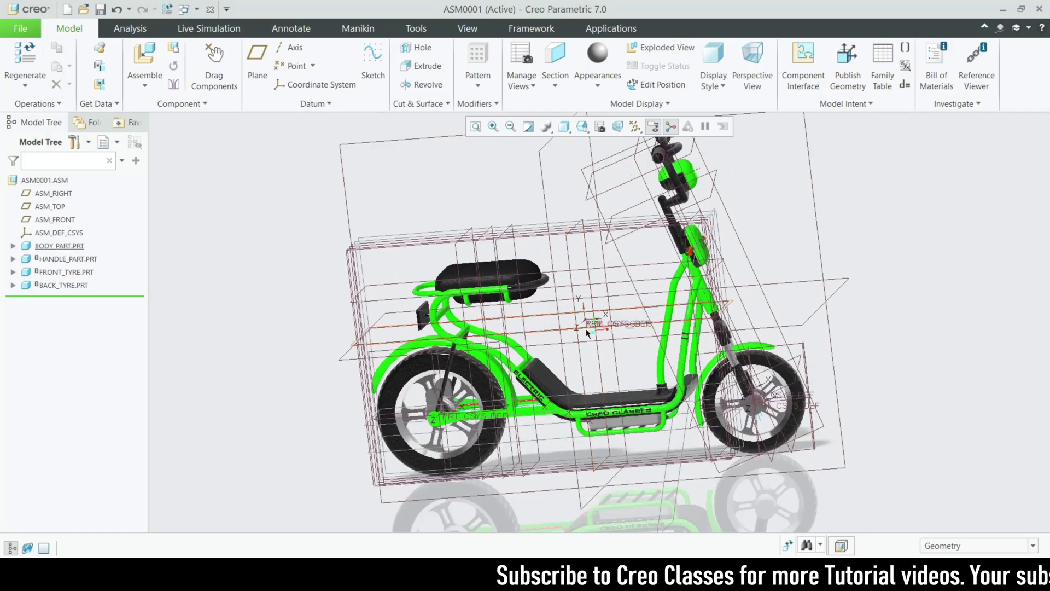
{"action": "scroll", "coordinate": [587, 332], "scroll_direction": "down", "scroll_amount": 2}
{"action": "scroll", "coordinate": [596, 344], "scroll_direction": "up", "scroll_amount": 2}
{"action": "scroll", "coordinate": [607, 361], "scroll_direction": "down", "scroll_amount": 2}
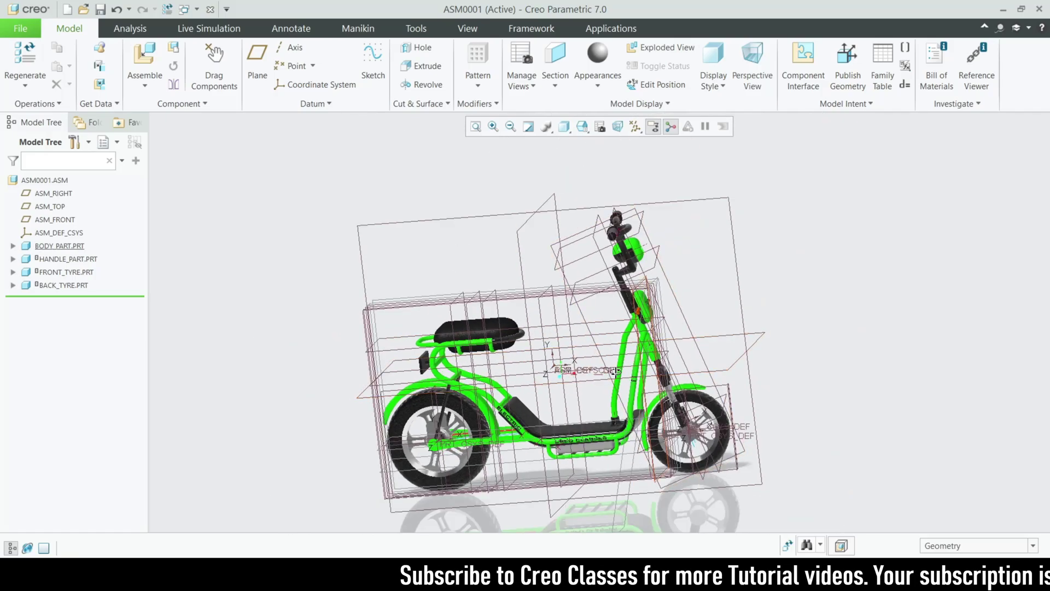
{"action": "mouse_move", "coordinate": [617, 372]}
{"action": "middle_mouse_down"}
{"action": "mouse_move", "coordinate": [563, 370]}
{"action": "mouse_move", "coordinate": [580, 416]}
{"action": "mouse_move", "coordinate": [629, 355]}
{"action": "middle_mouse_up"}
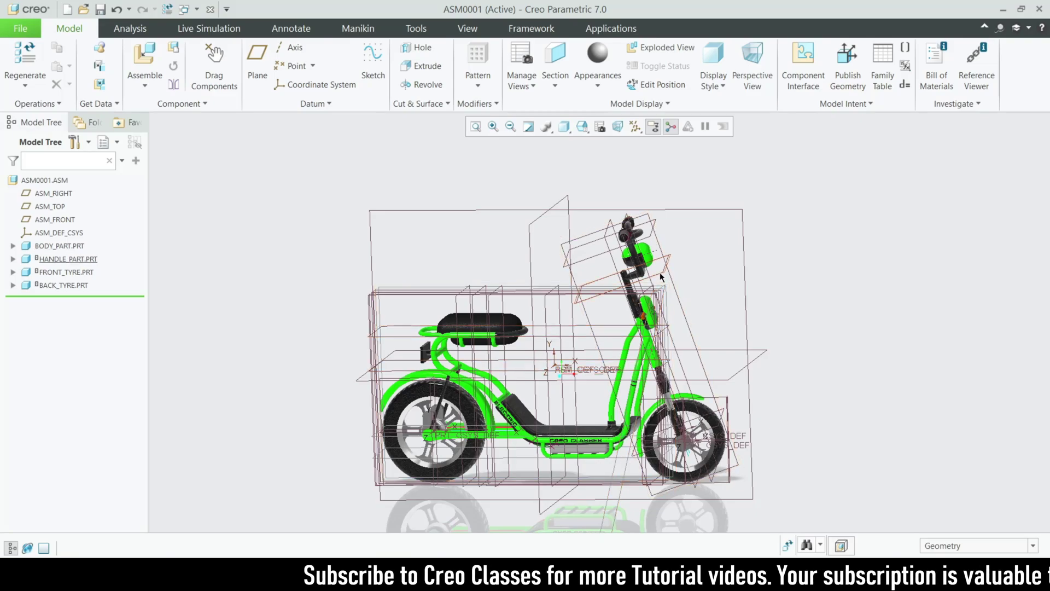
{"action": "left_click", "coordinate": [611, 28]}
{"action": "left_click", "coordinate": [249, 78]}
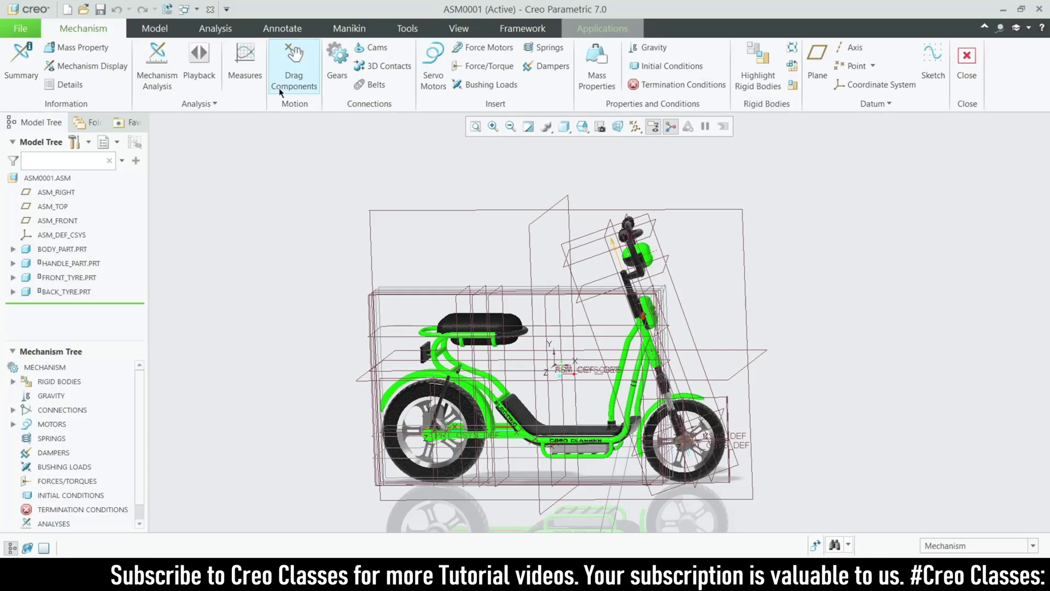
Step: Start a servo motor on the back tyre's Pin rotation axis at the rear hub
{"action": "left_click", "coordinate": [427, 78]}
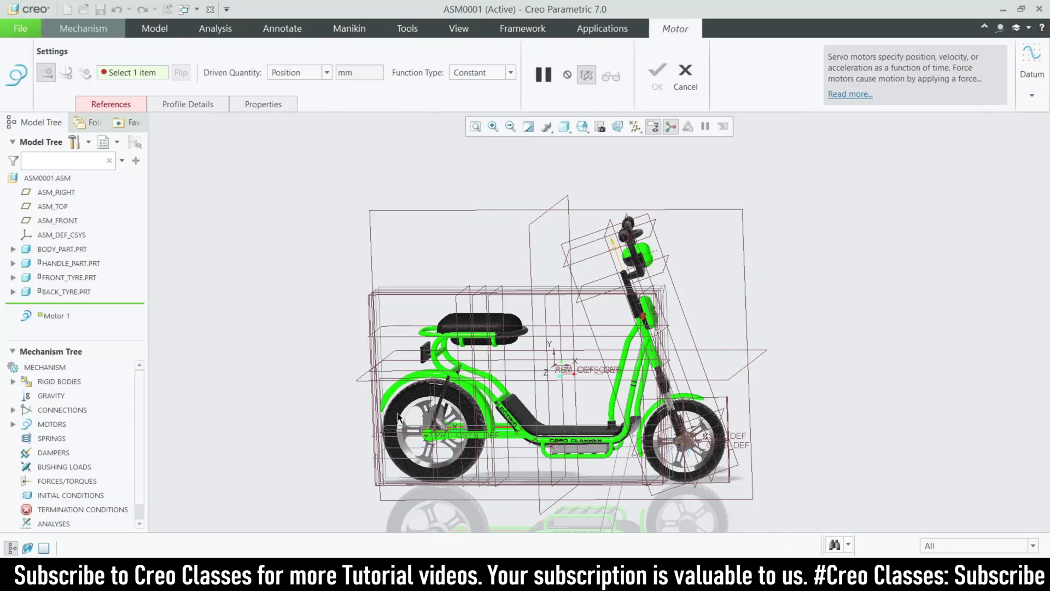
{"action": "scroll", "coordinate": [455, 324], "scroll_direction": "down", "scroll_amount": 10}
{"action": "left_click", "coordinate": [466, 310]}
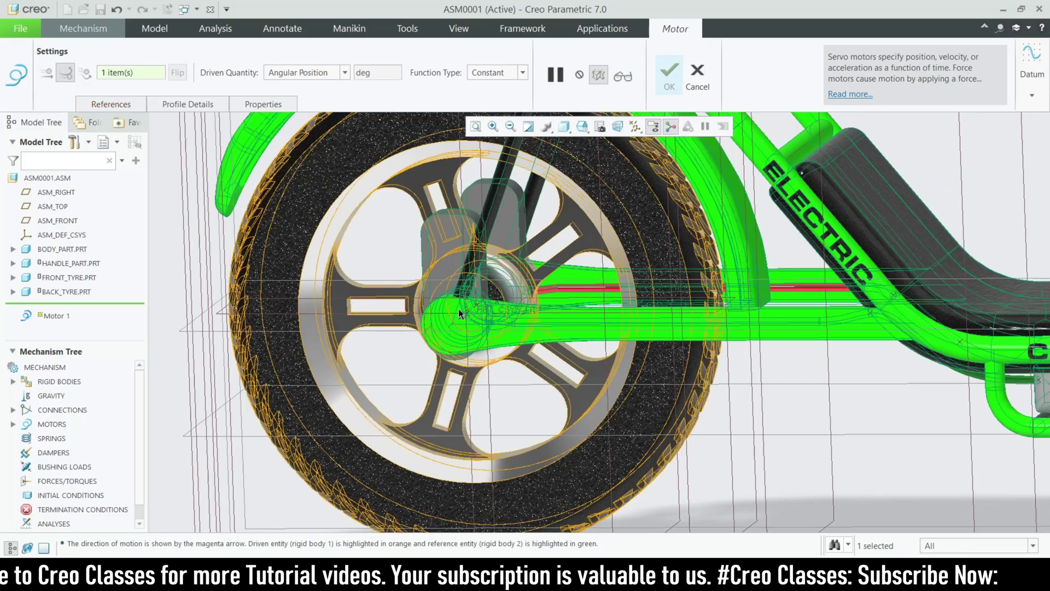
Step: Set the back tyre motor to a constant angular velocity of 30 deg/sec and create it
{"action": "scroll", "coordinate": [400, 320], "scroll_direction": "up", "scroll_amount": 8}
{"action": "left_click", "coordinate": [210, 106]}
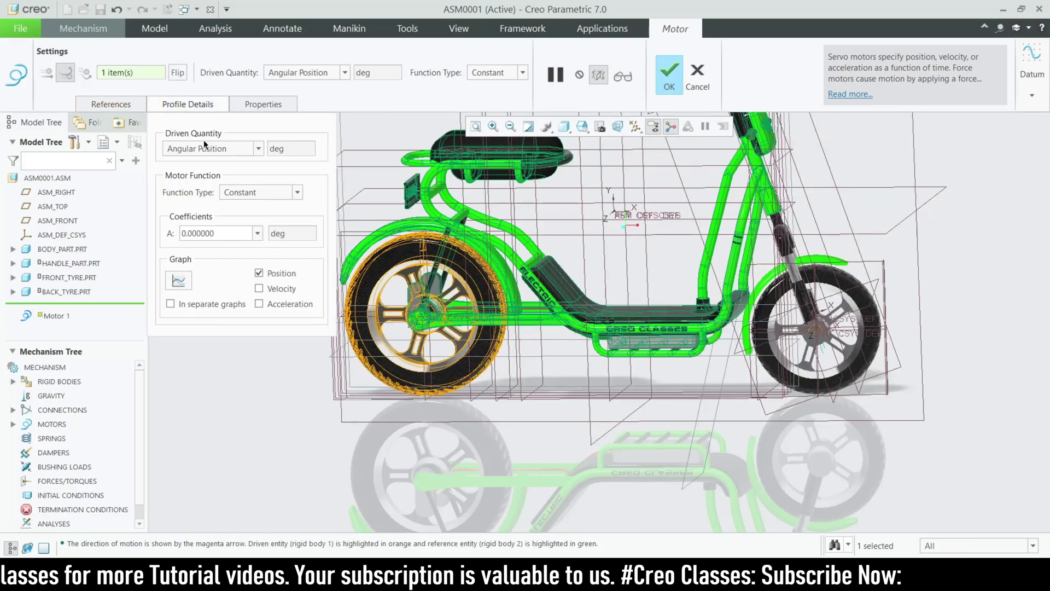
{"action": "left_click", "coordinate": [207, 148]}
{"action": "left_click", "coordinate": [204, 172]}
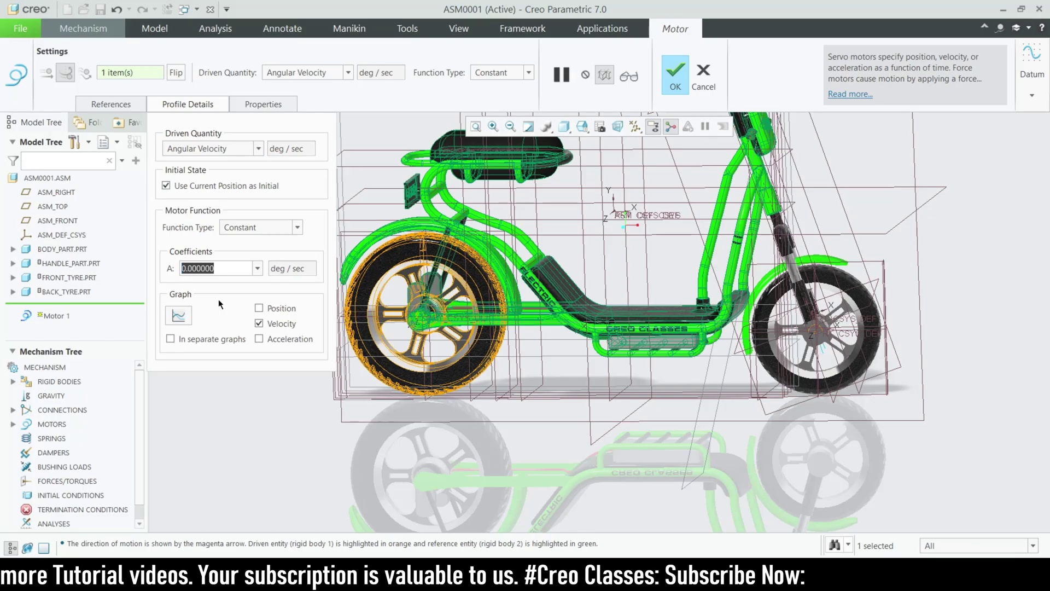
{"action": "type", "text": "30"}
{"action": "key", "text": "Return"}
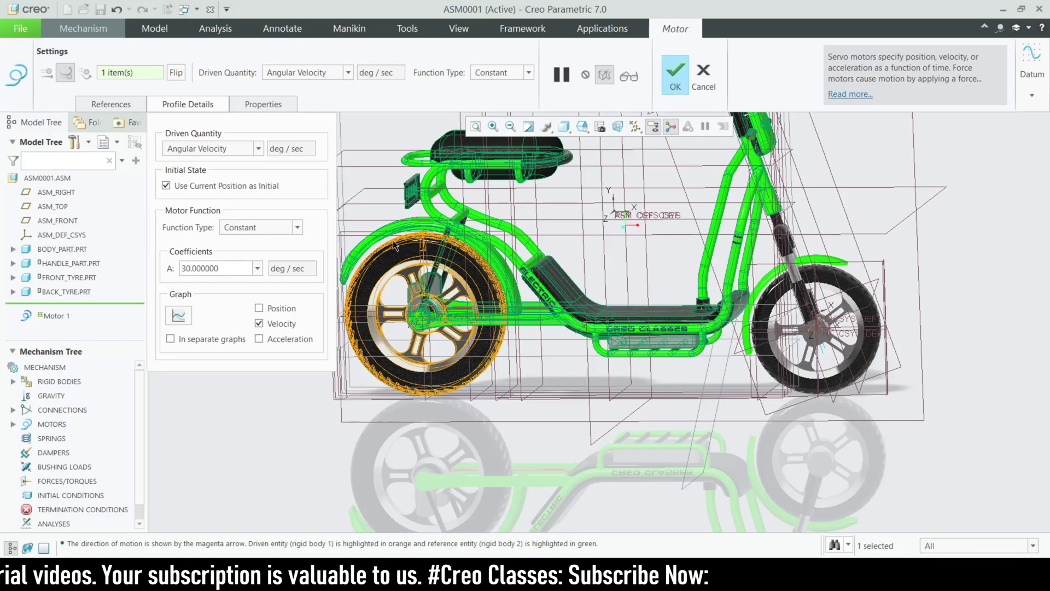
{"action": "left_click", "coordinate": [674, 77]}
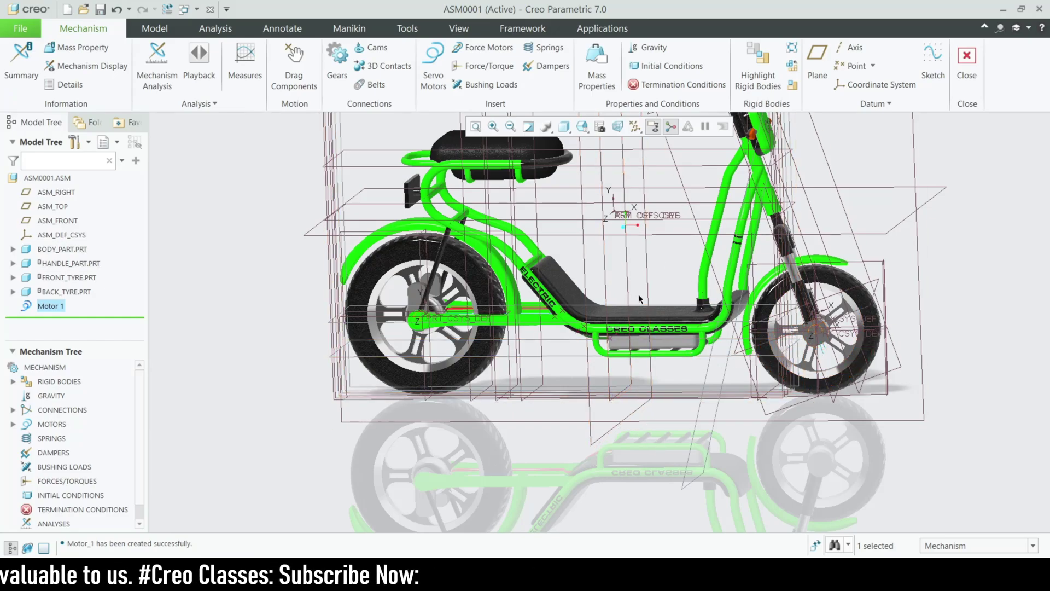
{"action": "scroll", "coordinate": [648, 278], "scroll_direction": "up", "scroll_amount": 2}
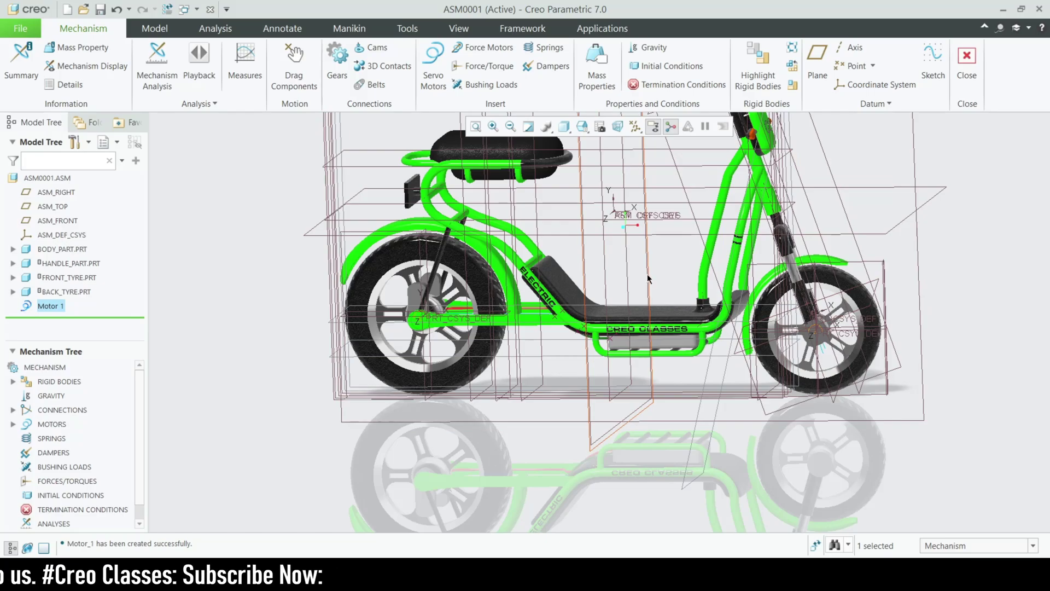
{"action": "scroll", "coordinate": [501, 419], "scroll_direction": "down", "scroll_amount": 3}
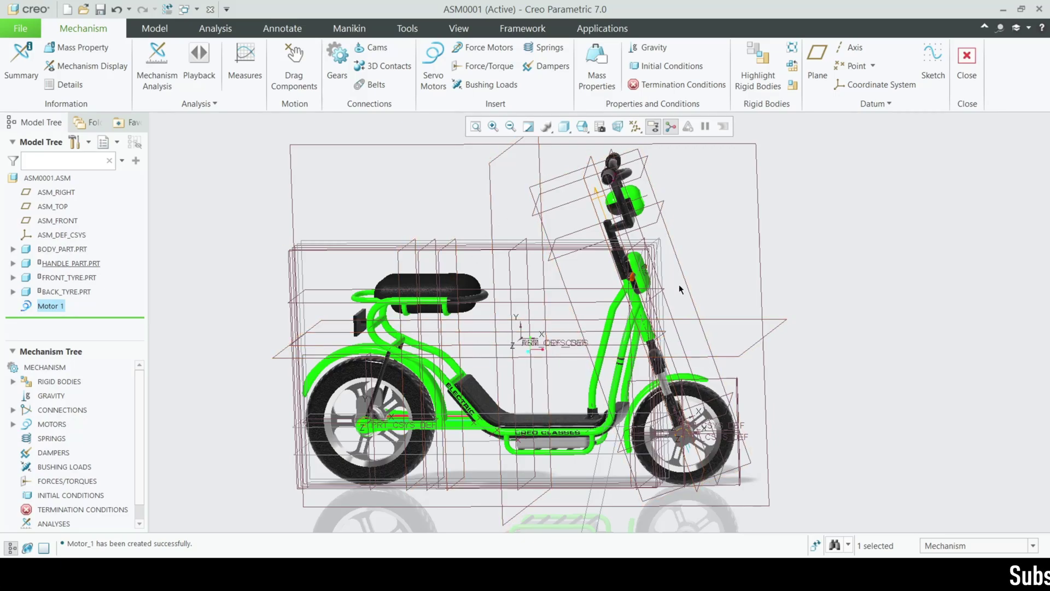
{"action": "middle_click_drag", "start_coordinate": [681, 289], "coordinate": [595, 211]}
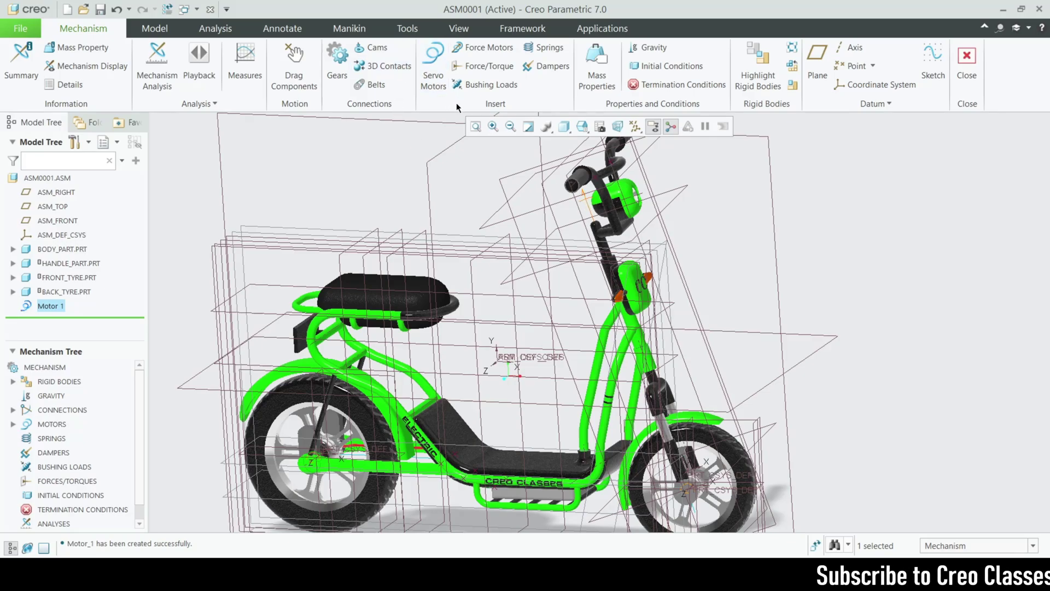
{"action": "left_click", "coordinate": [433, 63]}
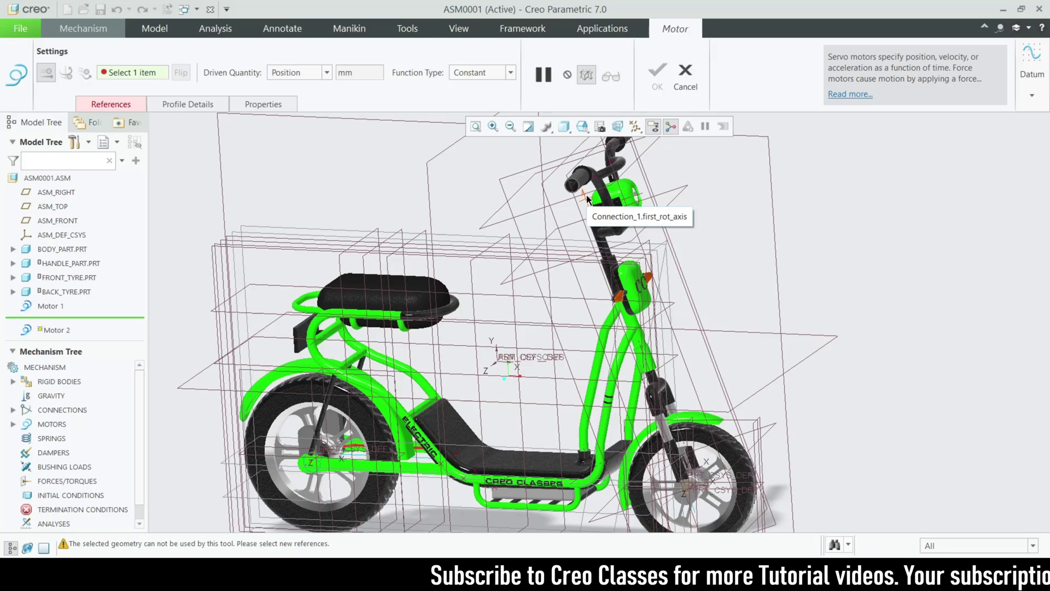
{"action": "left_click", "coordinate": [687, 71]}
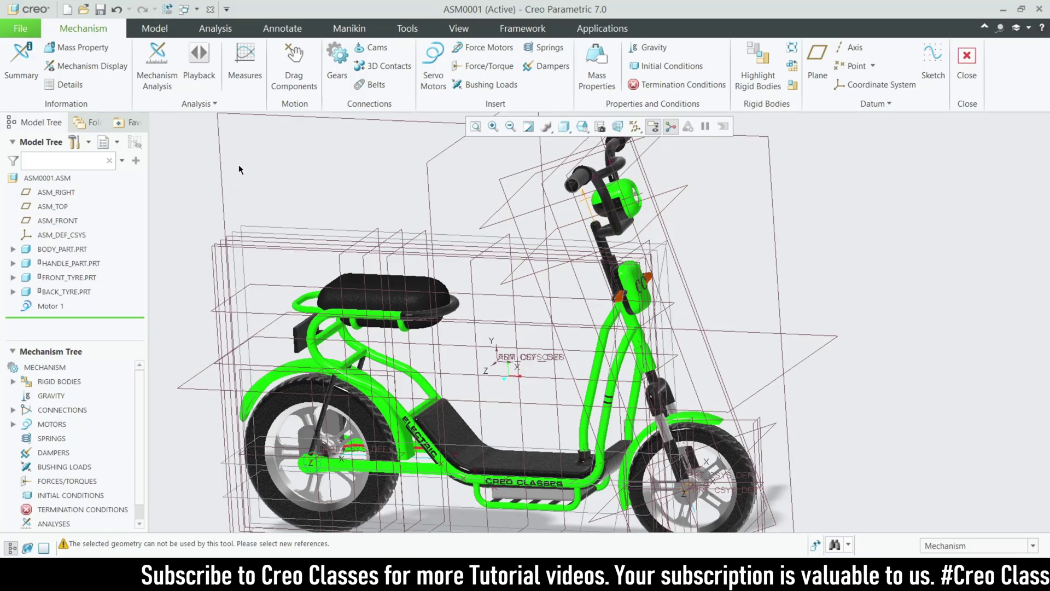
Step: Close ASM0001 and open ELECTRIC_SCOOTER_FINAL_ASSEMBLY
{"action": "left_click", "coordinate": [210, 10]}
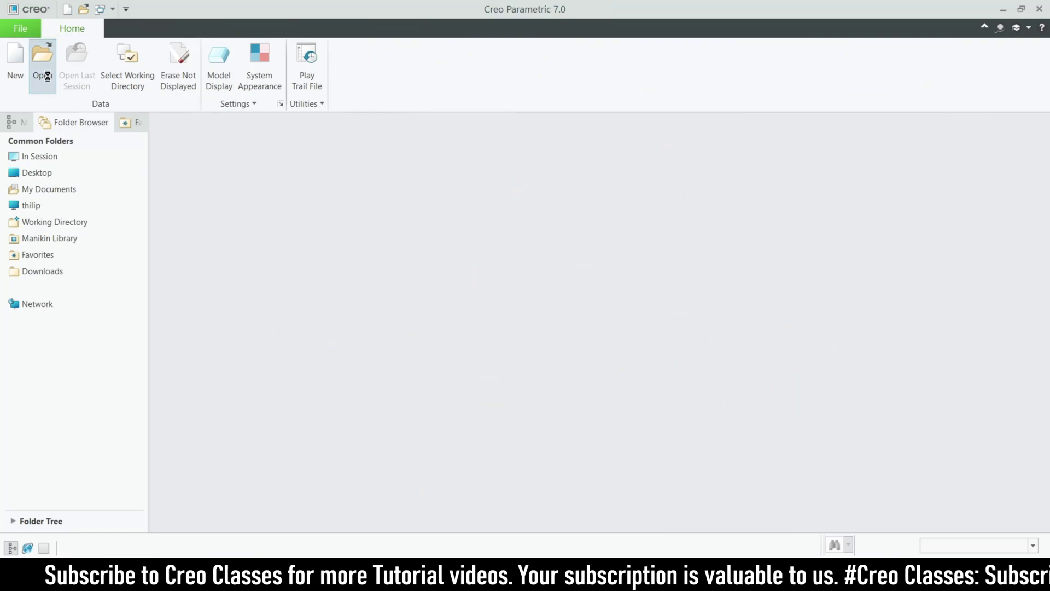
{"action": "left_click", "coordinate": [42, 60]}
{"action": "double_click", "coordinate": [413, 224]}
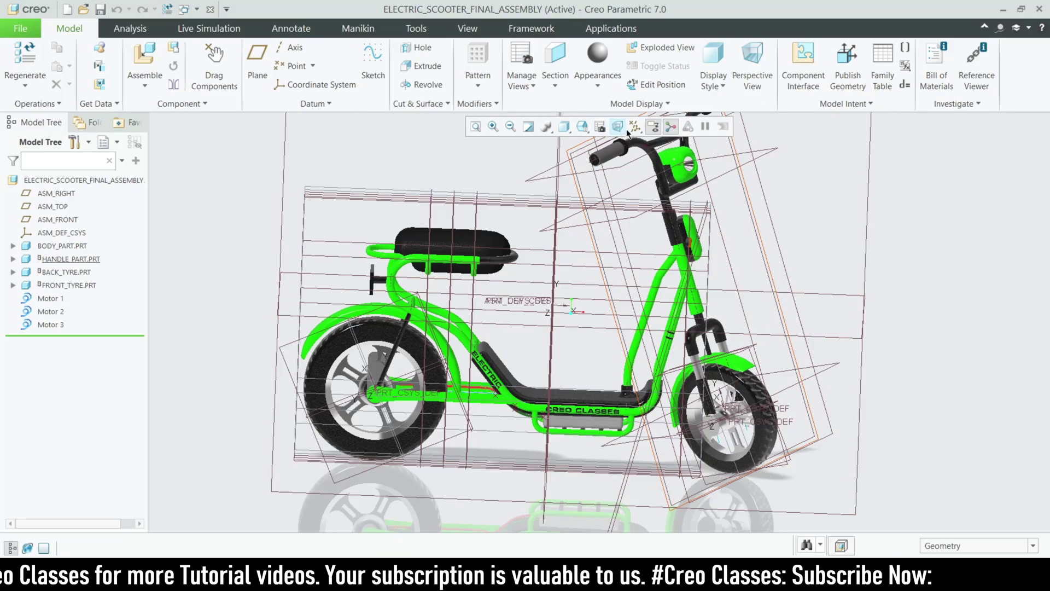
Step: Turn off datum plane display and hide Sketch 22 and the stray path curve along the green cable beneath the footboard
{"action": "left_click", "coordinate": [653, 127]}
{"action": "left_click", "coordinate": [637, 142]}
{"action": "mouse_move", "coordinate": [617, 310]}
{"action": "middle_mouse_down"}
{"action": "mouse_move", "coordinate": [637, 312]}
{"action": "mouse_move", "coordinate": [607, 310]}
{"action": "mouse_move", "coordinate": [657, 298]}
{"action": "mouse_move", "coordinate": [666, 272]}
{"action": "mouse_move", "coordinate": [580, 305]}
{"action": "middle_mouse_up"}
{"action": "scroll", "coordinate": [633, 298], "scroll_direction": "down", "scroll_amount": 6}
{"action": "left_click", "coordinate": [447, 301]}
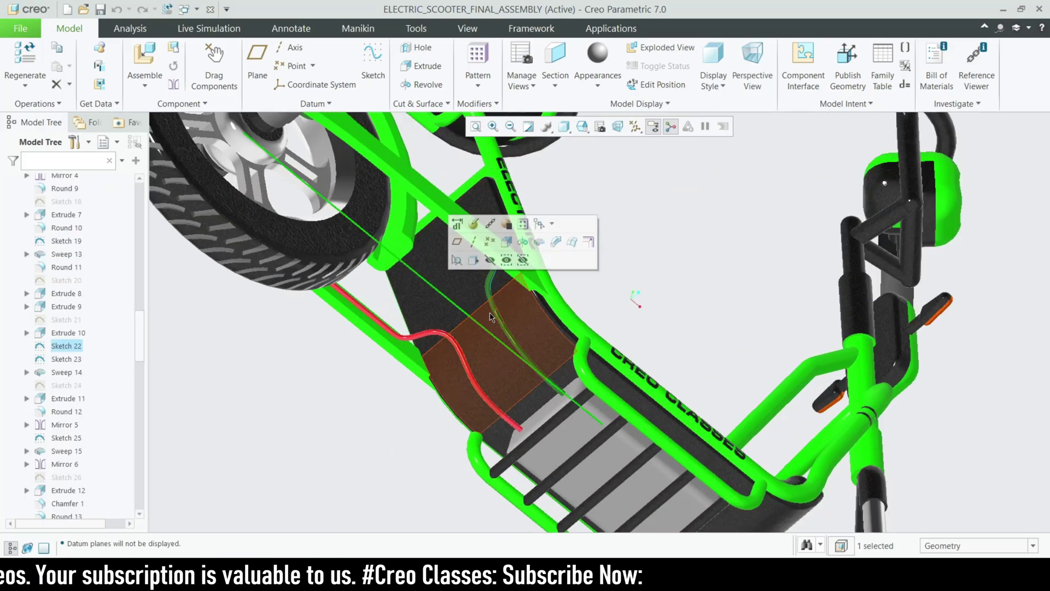
{"action": "scroll", "coordinate": [497, 281], "scroll_direction": "down", "scroll_amount": 5}
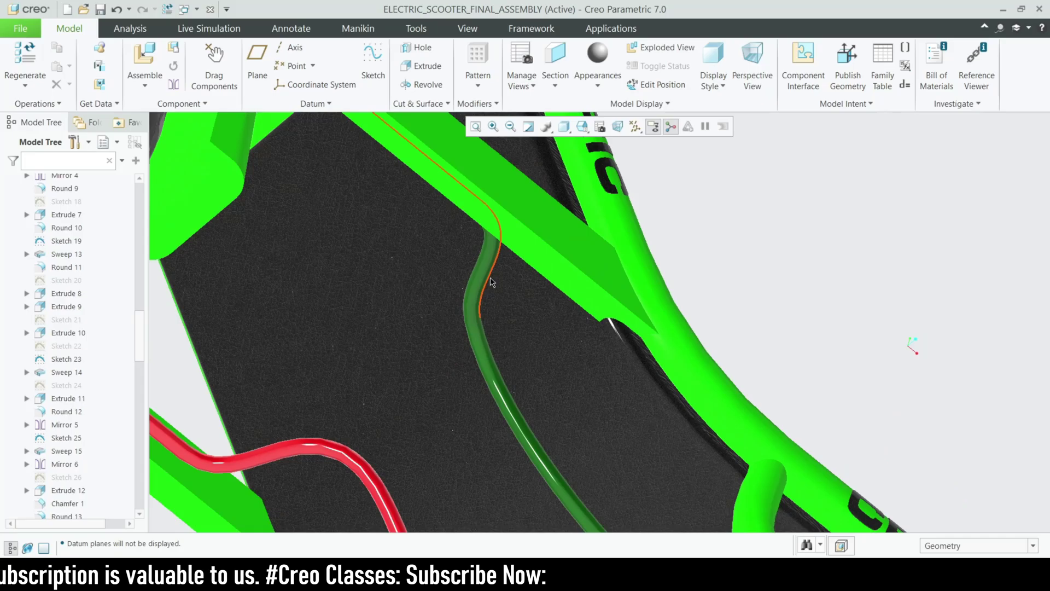
{"action": "left_click", "coordinate": [492, 282]}
{"action": "scroll", "coordinate": [589, 319], "scroll_direction": "up", "scroll_amount": 8}
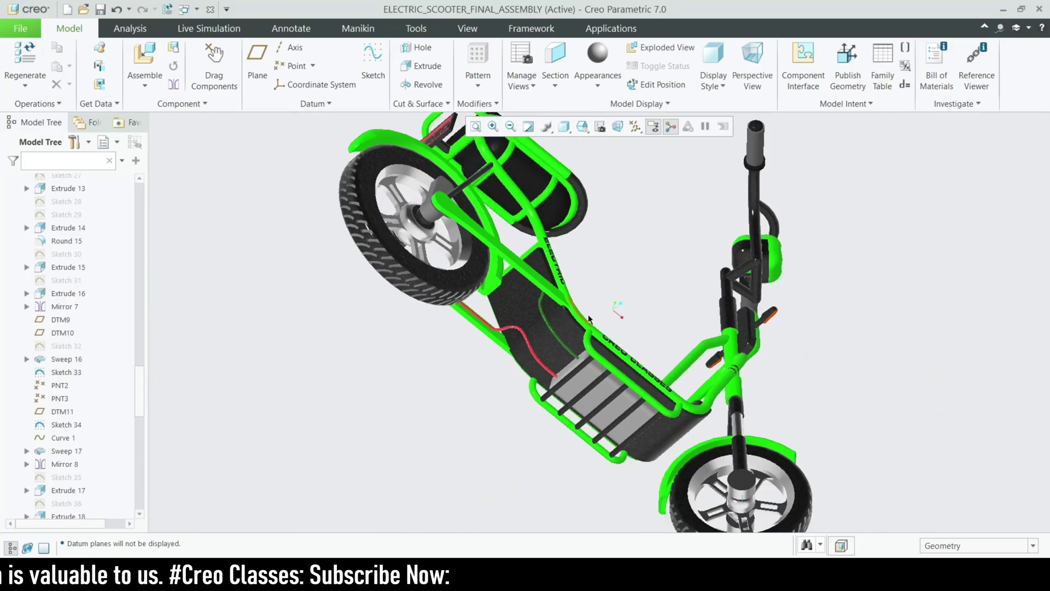
Step: Collapse BODY_PART in the model tree and examine the final assembly's motors and the whole scooter
{"action": "mouse_move", "coordinate": [589, 318]}
{"action": "middle_mouse_down"}
{"action": "mouse_move", "coordinate": [645, 359]}
{"action": "mouse_move", "coordinate": [553, 359]}
{"action": "mouse_move", "coordinate": [619, 405]}
{"action": "mouse_move", "coordinate": [615, 312]}
{"action": "mouse_move", "coordinate": [589, 305]}
{"action": "middle_mouse_up"}
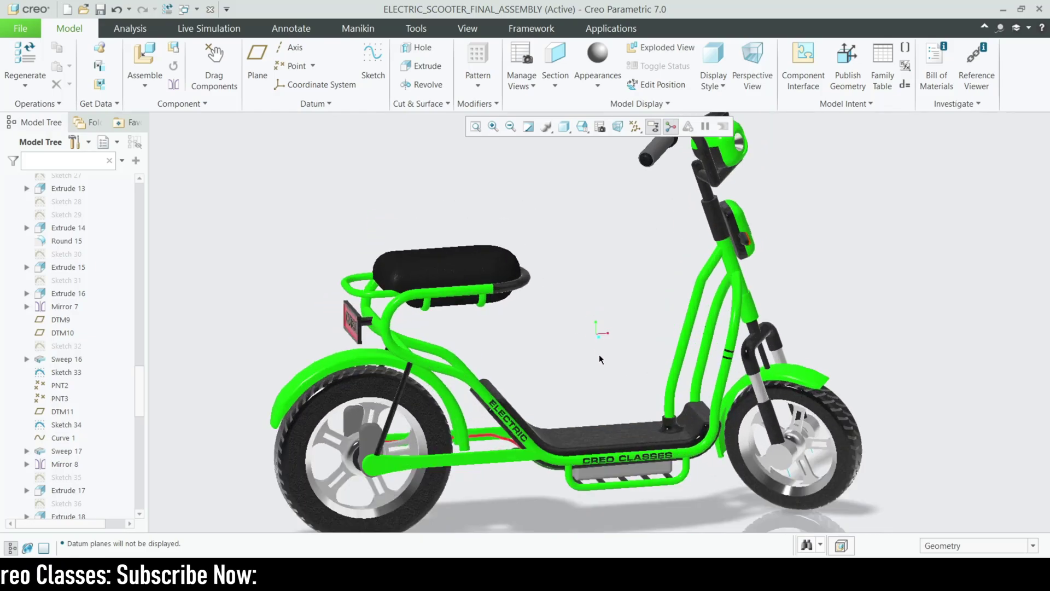
{"action": "middle_click_drag", "start_coordinate": [600, 360], "coordinate": [588, 350]}
{"action": "scroll", "coordinate": [58, 327], "scroll_direction": "up", "scroll_amount": 20}
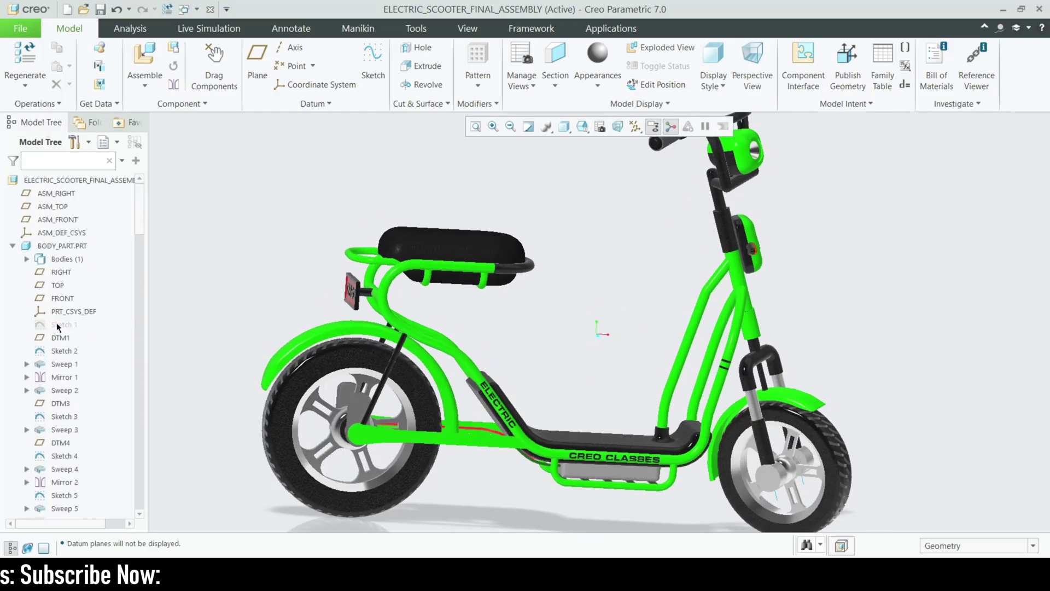
{"action": "left_click", "coordinate": [12, 247]}
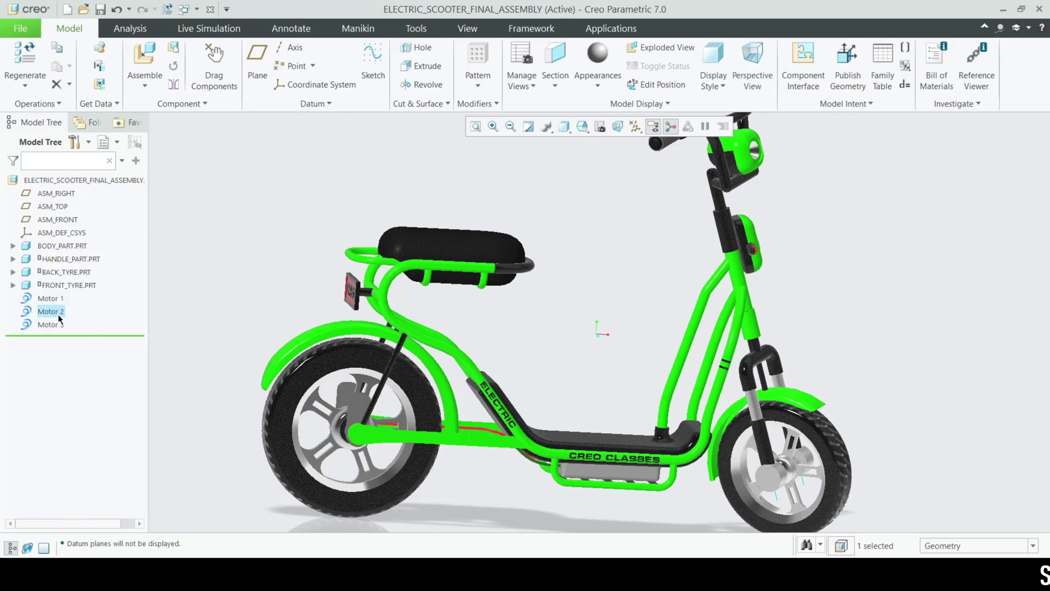
{"action": "scroll", "coordinate": [755, 288], "scroll_direction": "down", "scroll_amount": 3}
{"action": "scroll", "coordinate": [736, 278], "scroll_direction": "up", "scroll_amount": 6}
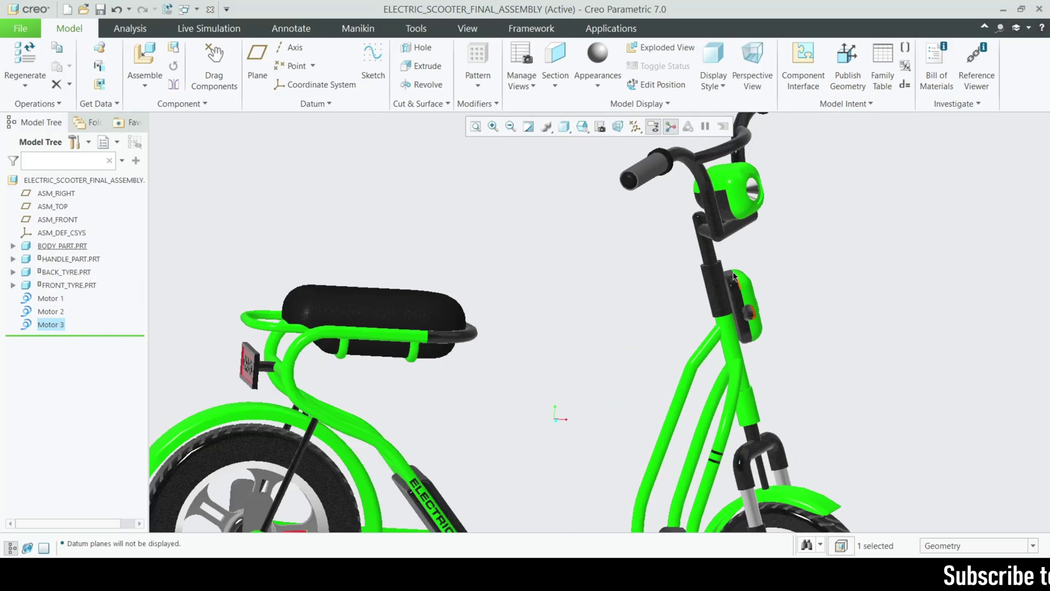
{"action": "scroll", "coordinate": [594, 272], "scroll_direction": "down", "scroll_amount": 4}
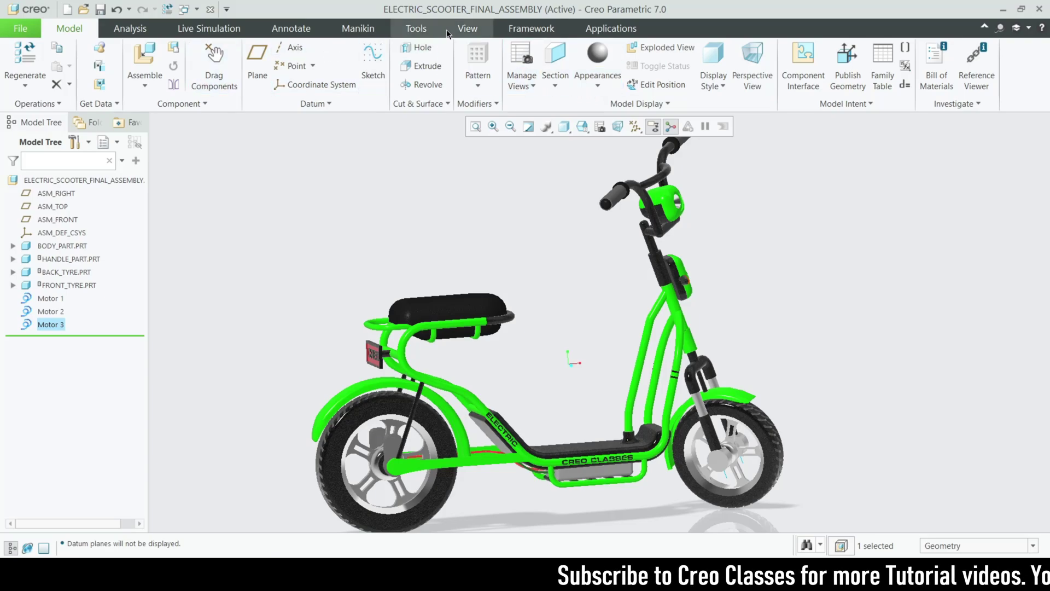
Step: Apply the last grey-toned environment scene in the scene gallery to the scooter assembly
{"action": "left_click", "coordinate": [466, 29]}
{"action": "left_click", "coordinate": [99, 84]}
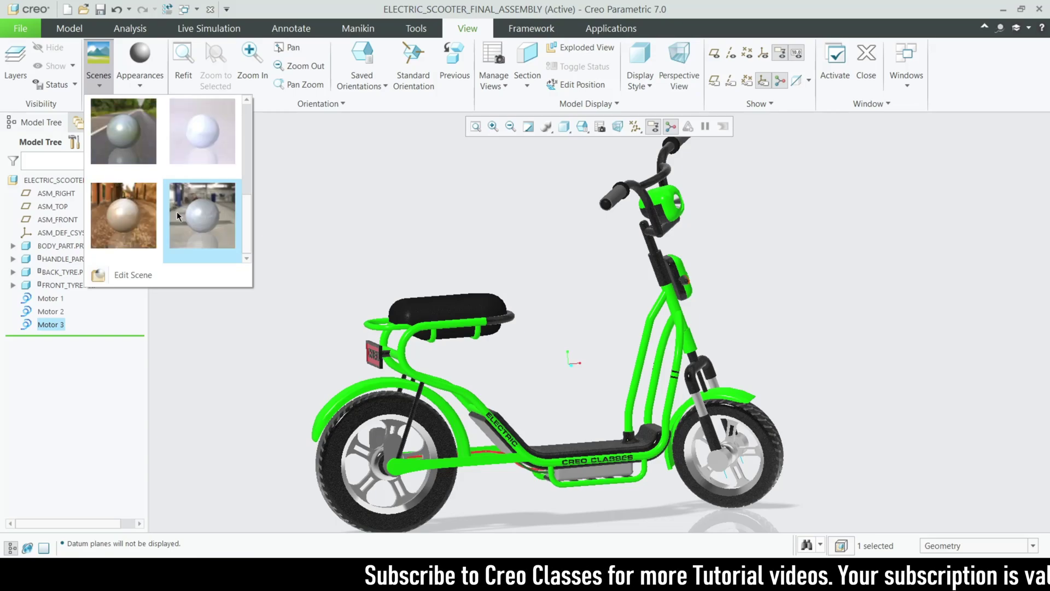
{"action": "left_click", "coordinate": [176, 211]}
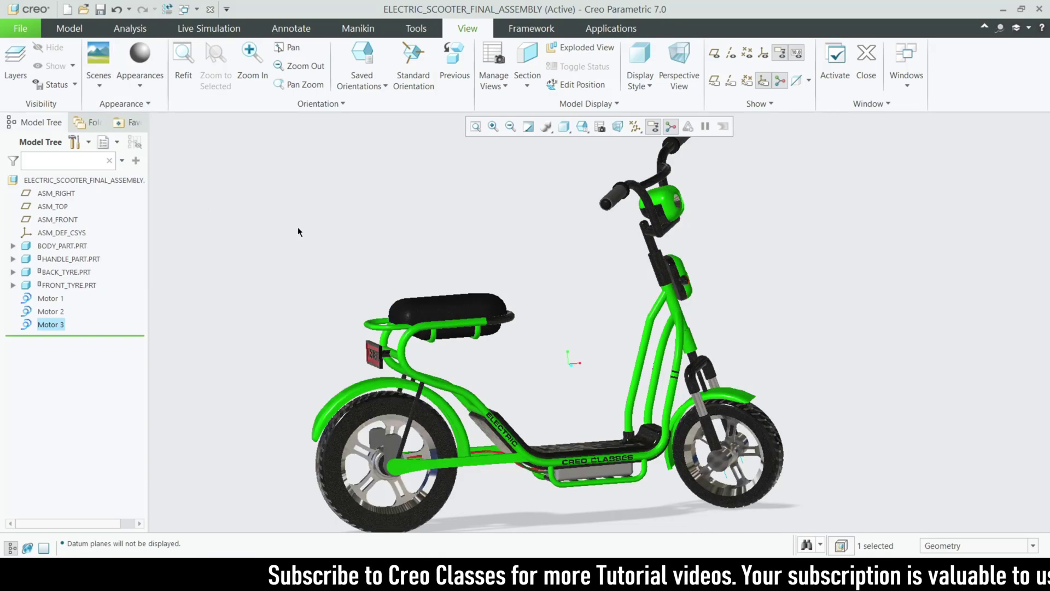
Step: Examine the whole scooter under the applied scene, including the rear wheel, footboard, seat and handlebar
{"action": "middle_click_drag", "start_coordinate": [581, 375], "coordinate": [588, 374]}
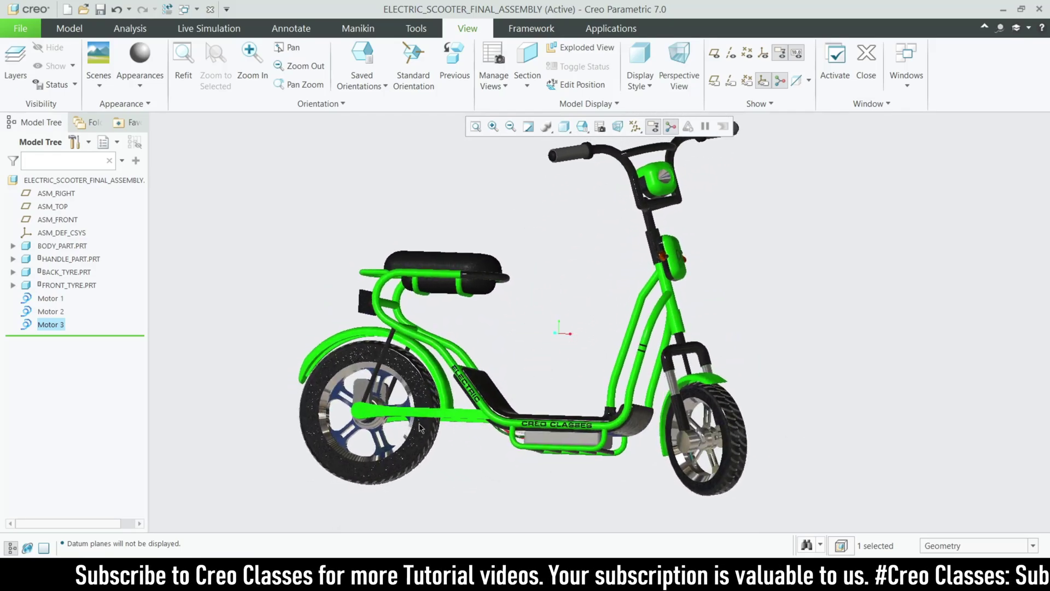
{"action": "scroll", "coordinate": [416, 459], "scroll_direction": "up", "scroll_amount": 3}
{"action": "scroll", "coordinate": [636, 275], "scroll_direction": "down", "scroll_amount": 5}
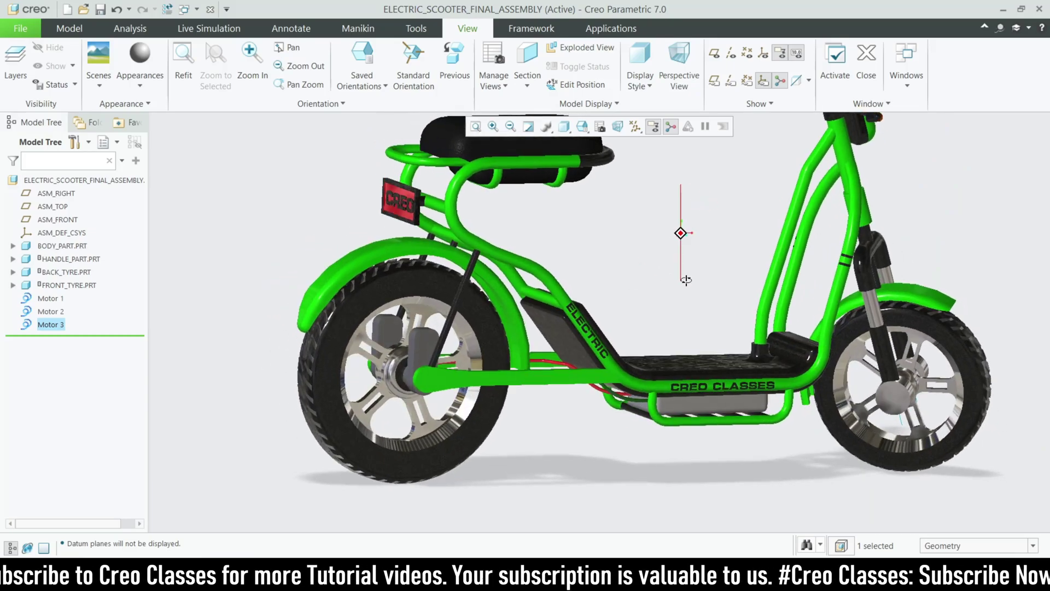
{"action": "middle_click_drag", "start_coordinate": [636, 274], "coordinate": [728, 226]}
{"action": "scroll", "coordinate": [550, 333], "scroll_direction": "up", "scroll_amount": 3}
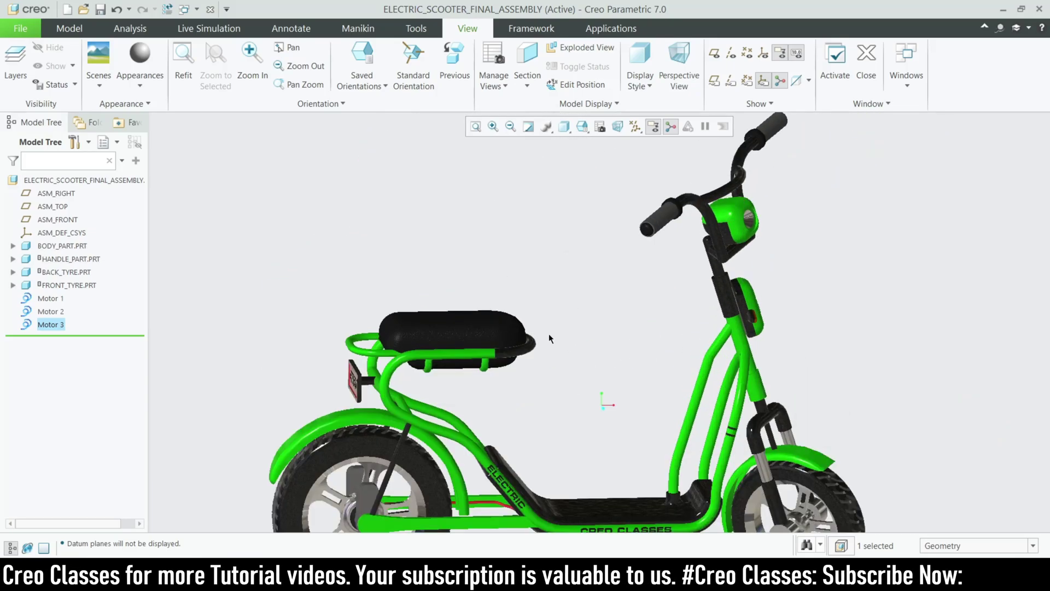
{"action": "scroll", "coordinate": [606, 370], "scroll_direction": "down", "scroll_amount": 1}
{"action": "middle_click_drag", "start_coordinate": [606, 370], "coordinate": [657, 338]}
{"action": "mouse_move", "coordinate": [636, 327]}
{"action": "middle_mouse_down"}
{"action": "mouse_move", "coordinate": [591, 340]}
{"action": "mouse_move", "coordinate": [616, 378]}
{"action": "mouse_move", "coordinate": [602, 359]}
{"action": "middle_mouse_up"}
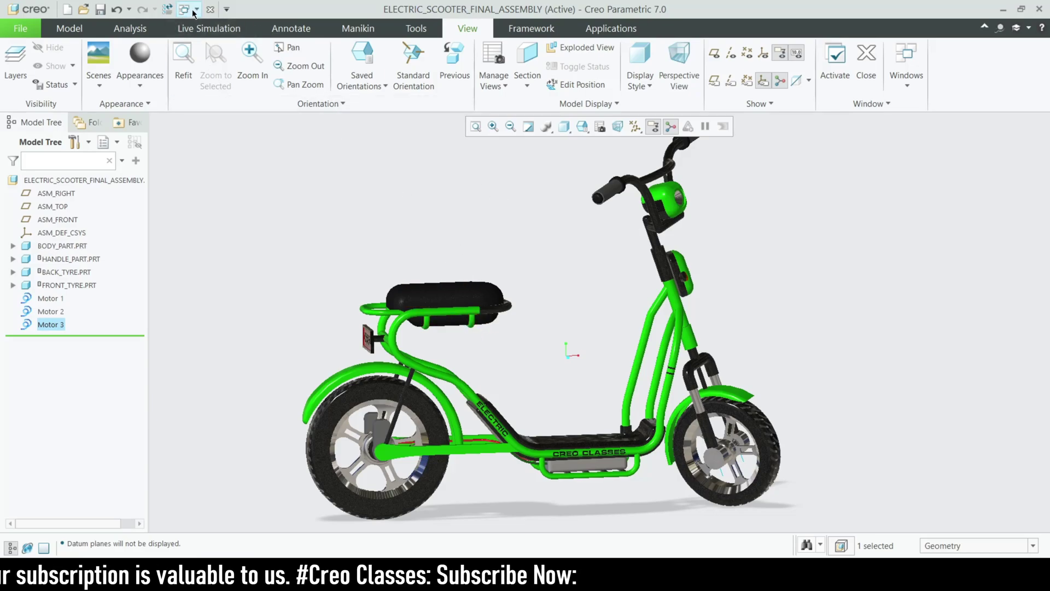
Step: Open BODY_PART from the assembly in its own window
{"action": "left_click", "coordinate": [183, 312]}
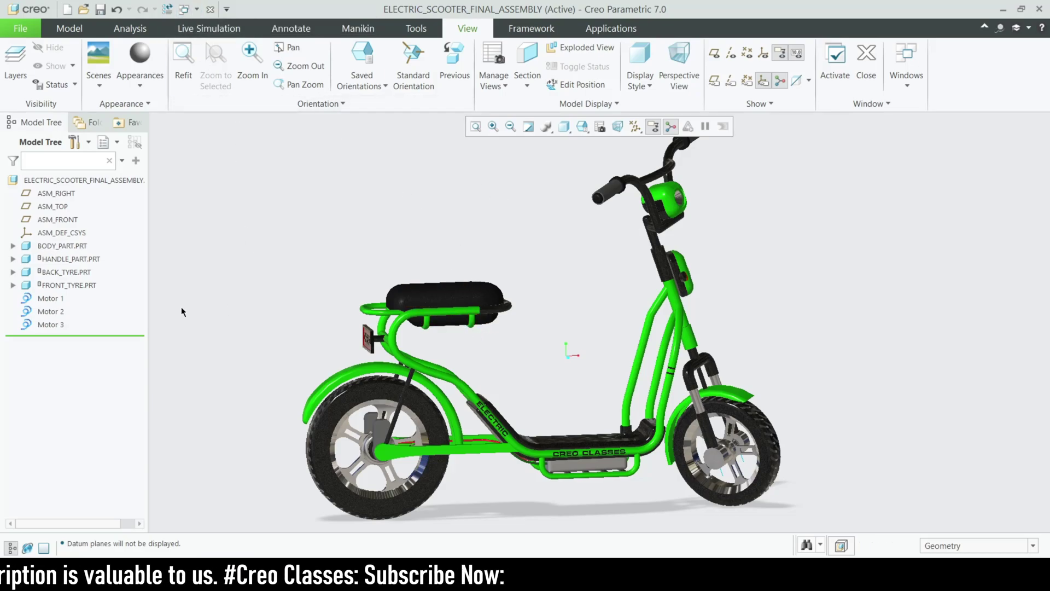
{"action": "left_click", "coordinate": [62, 245]}
{"action": "left_click", "coordinate": [104, 163]}
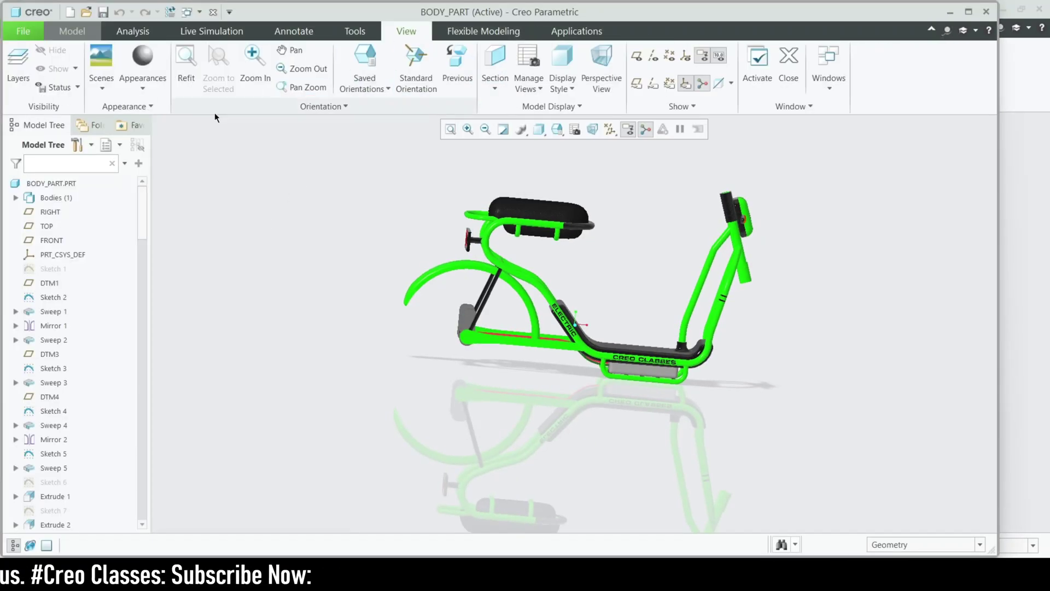
Step: Inspect the RGB colour values of the body's green model appearance and close the editors without changing anything
{"action": "left_click", "coordinate": [137, 88]}
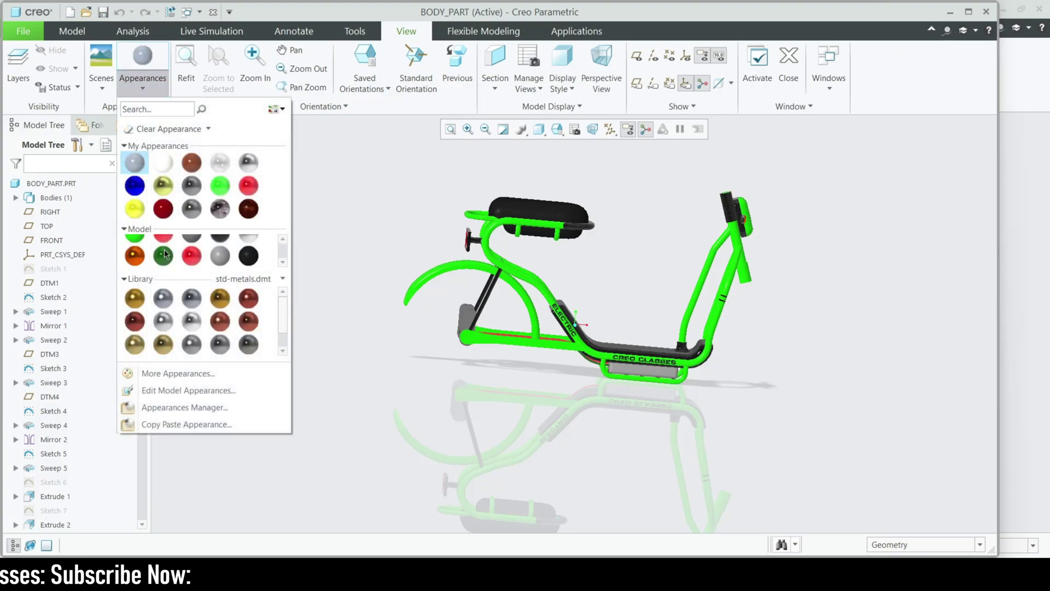
{"action": "scroll", "coordinate": [146, 252], "scroll_direction": "down", "scroll_amount": 1}
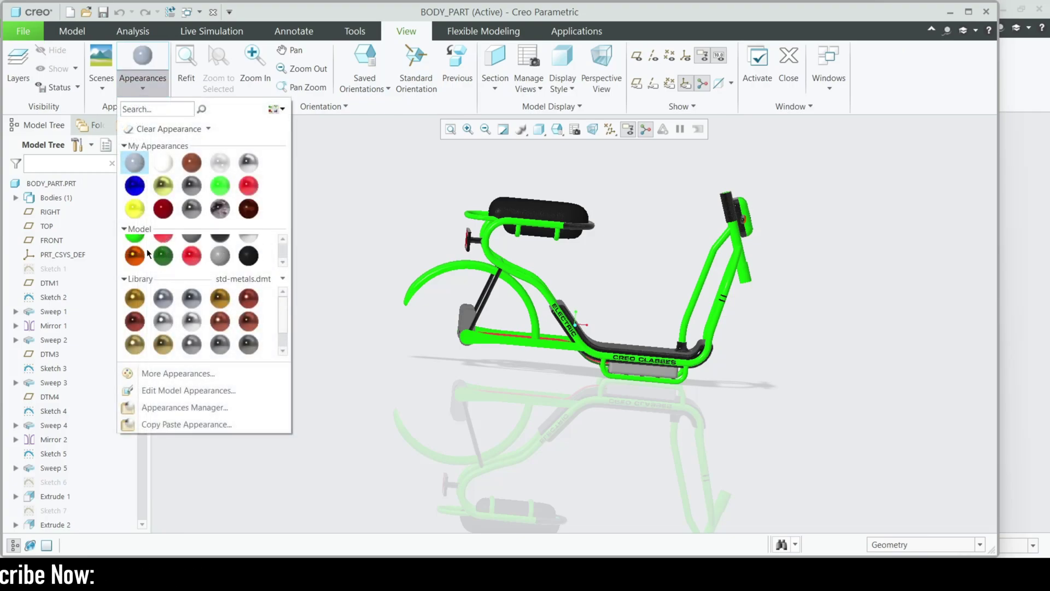
{"action": "mouse_move", "coordinate": [133, 235]}
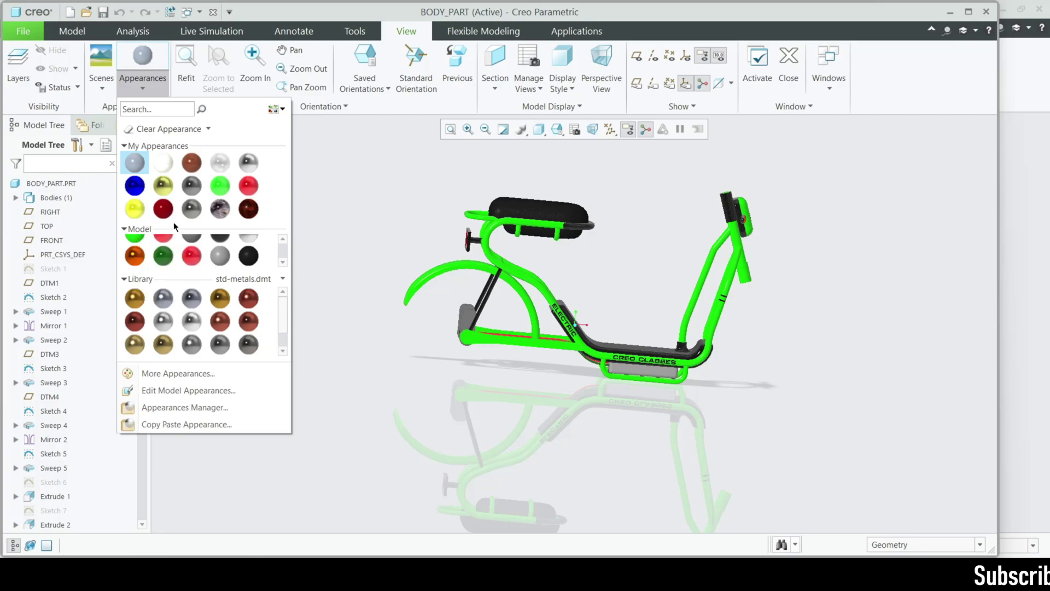
{"action": "mouse_move", "coordinate": [165, 212]}
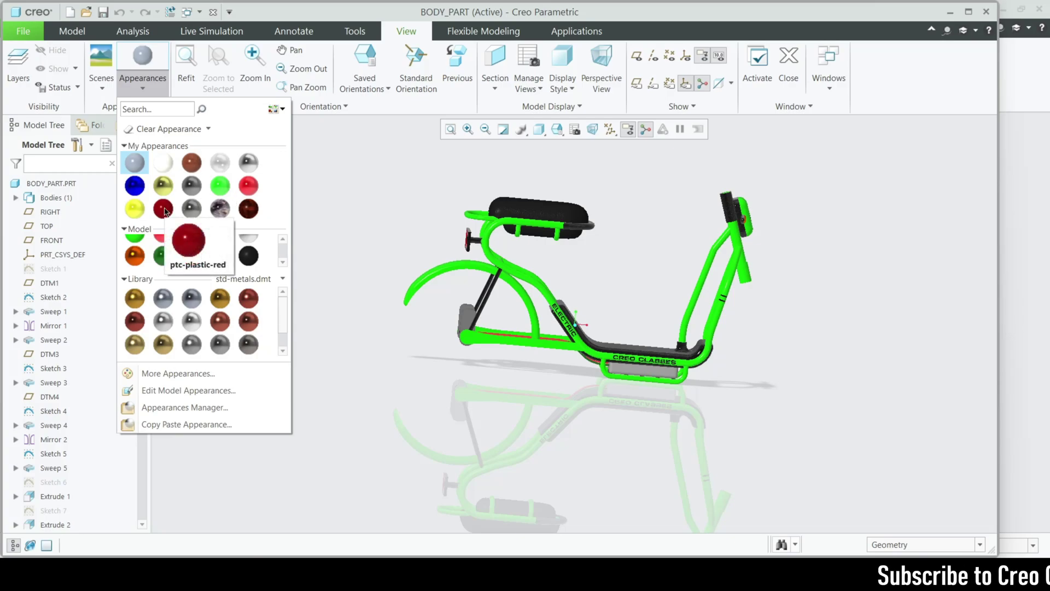
{"action": "right_click", "coordinate": [136, 241]}
{"action": "left_click", "coordinate": [159, 243]}
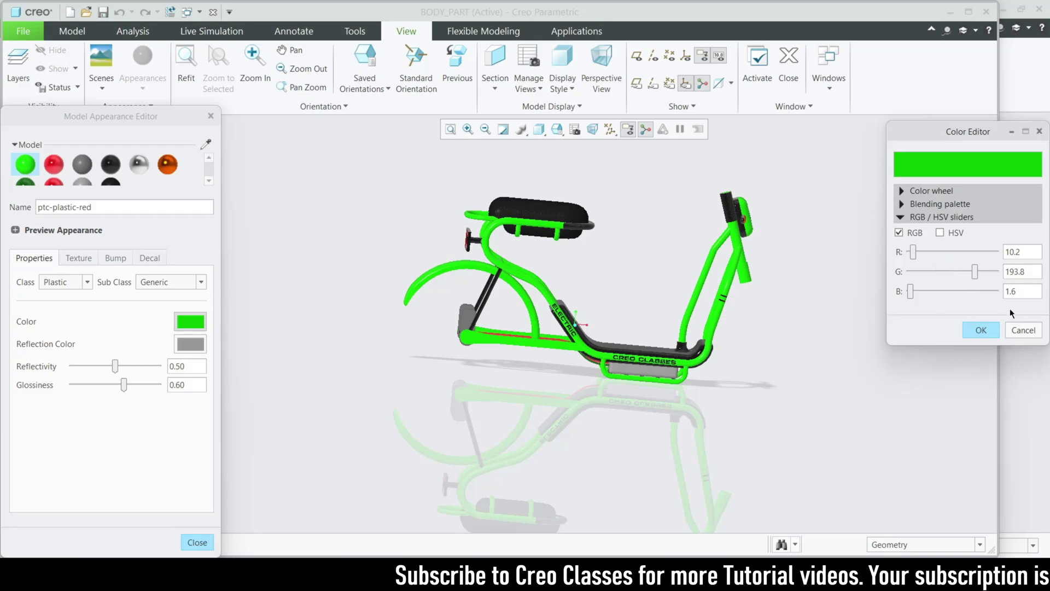
{"action": "left_click", "coordinate": [1033, 335]}
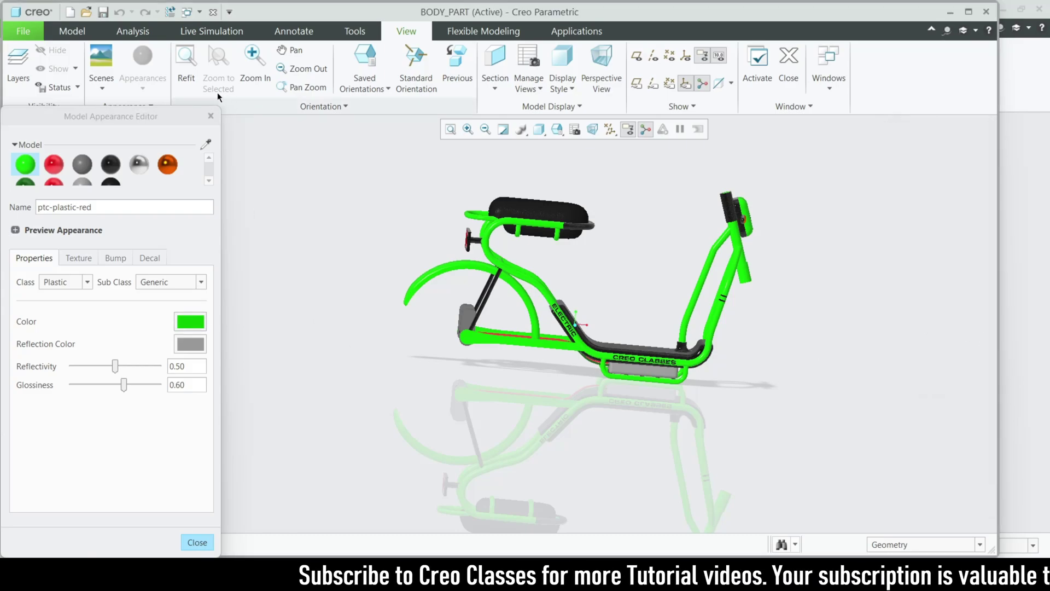
{"action": "left_click", "coordinate": [211, 116]}
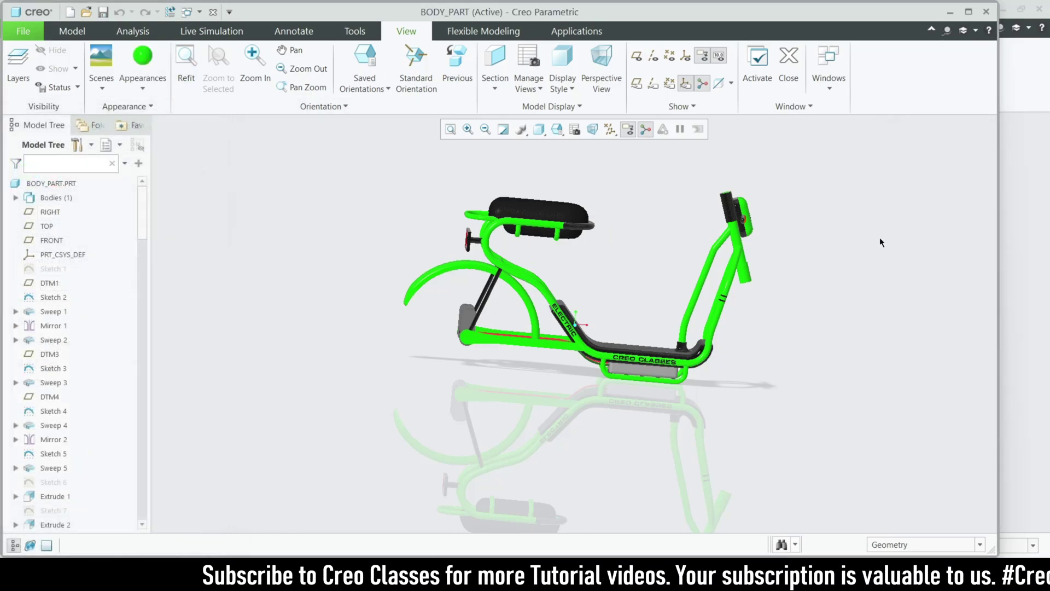
Step: Examine the body part from several angles, including the cables, battery carrier beneath the footboard and rear axle mounts
{"action": "scroll", "coordinate": [600, 294], "scroll_direction": "up", "scroll_amount": 5}
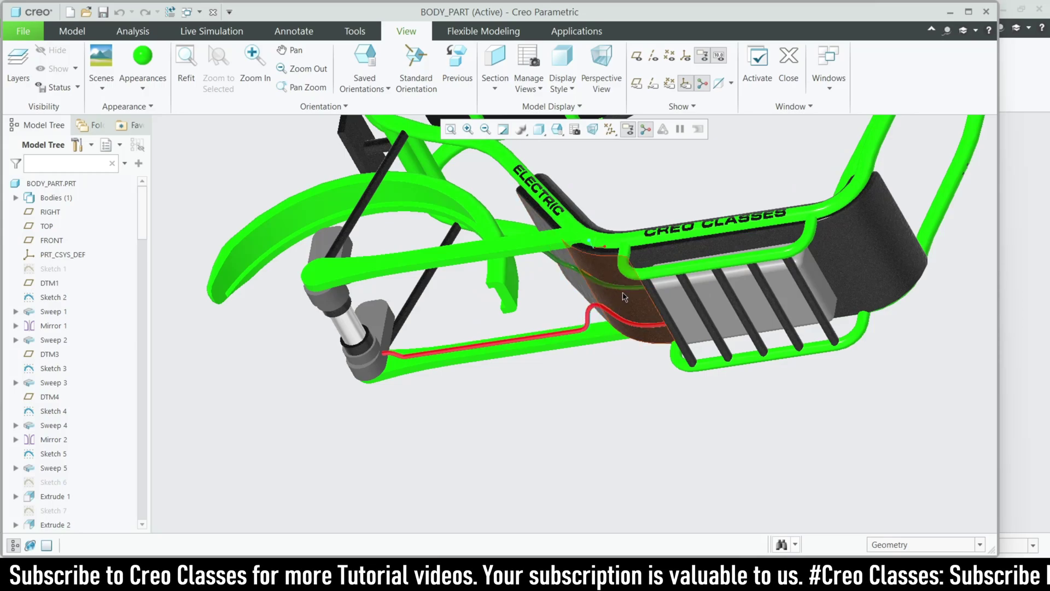
{"action": "middle_click_drag", "start_coordinate": [606, 293], "coordinate": [701, 324]}
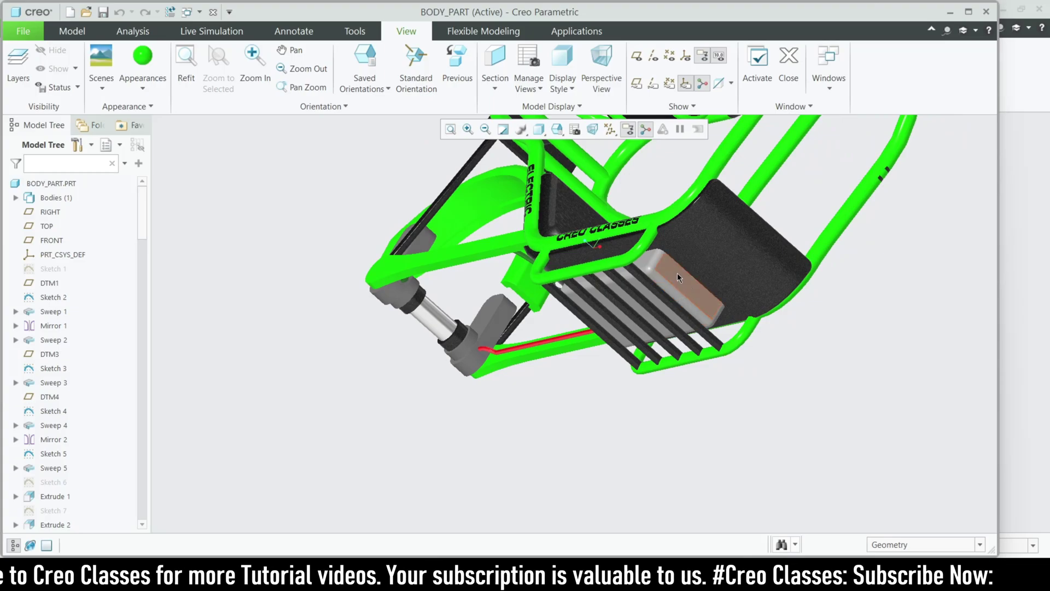
{"action": "middle_click_drag", "start_coordinate": [677, 273], "coordinate": [740, 280]}
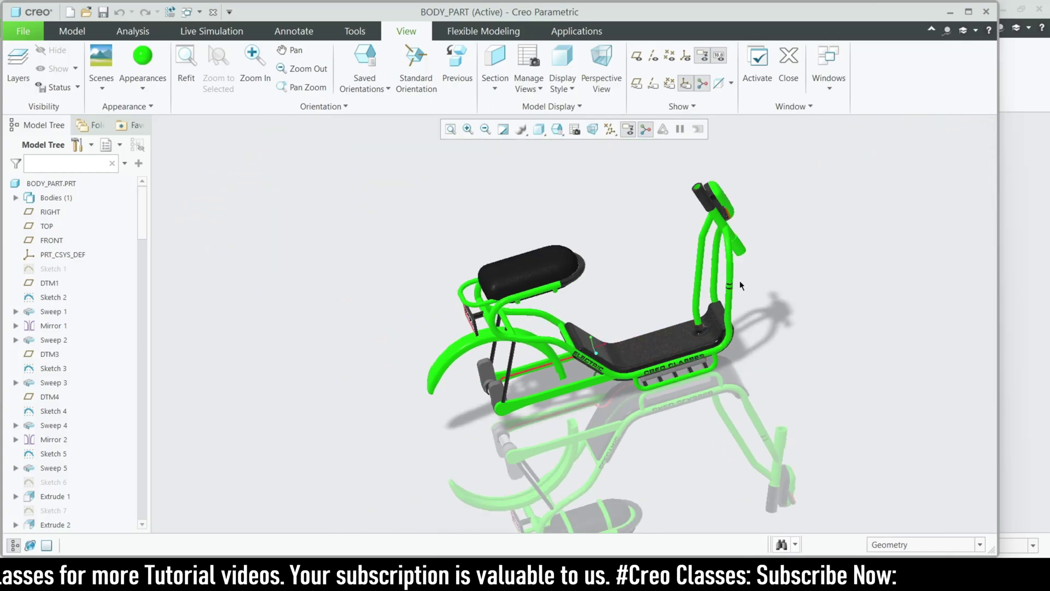
{"action": "scroll", "coordinate": [569, 465], "scroll_direction": "up", "scroll_amount": 6}
{"action": "left_click", "coordinate": [563, 406]}
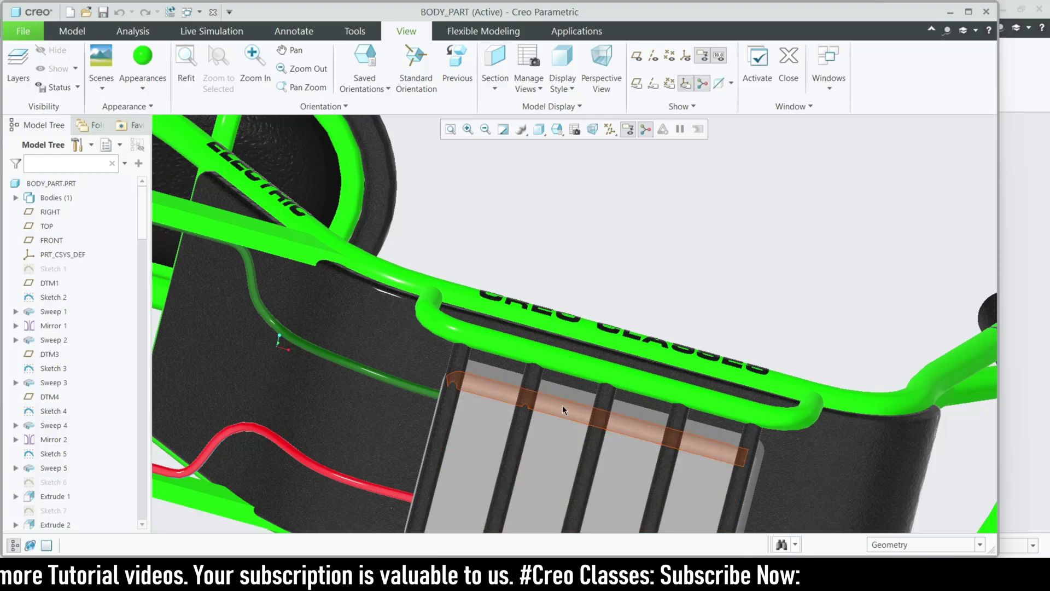
{"action": "scroll", "coordinate": [565, 438], "scroll_direction": "down", "scroll_amount": 6}
{"action": "left_click", "coordinate": [747, 268]}
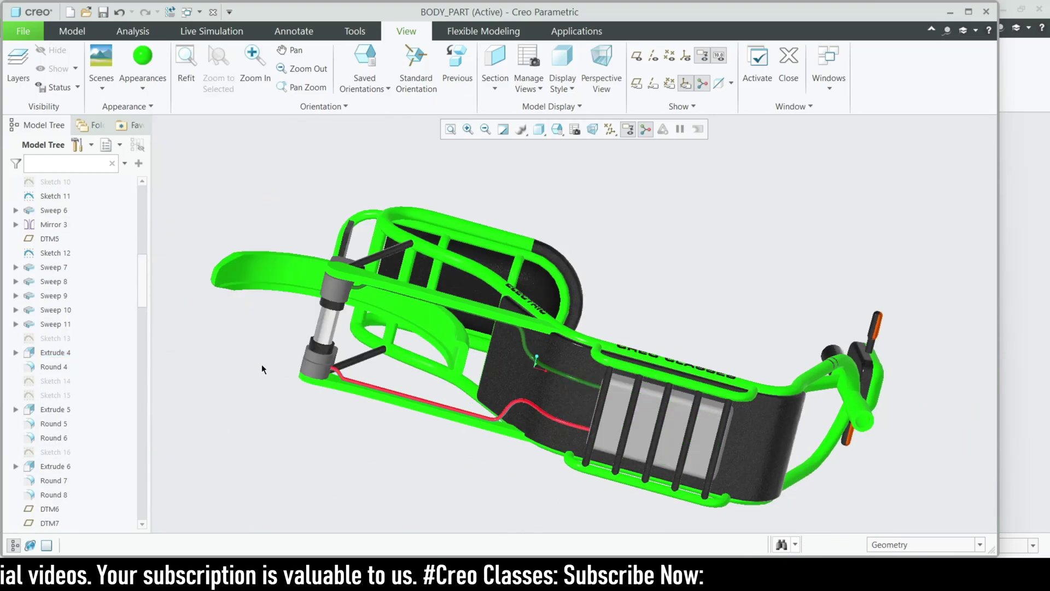
{"action": "middle_click_drag", "start_coordinate": [328, 318], "coordinate": [249, 398]}
{"action": "scroll", "coordinate": [248, 399], "scroll_direction": "up", "scroll_amount": 5}
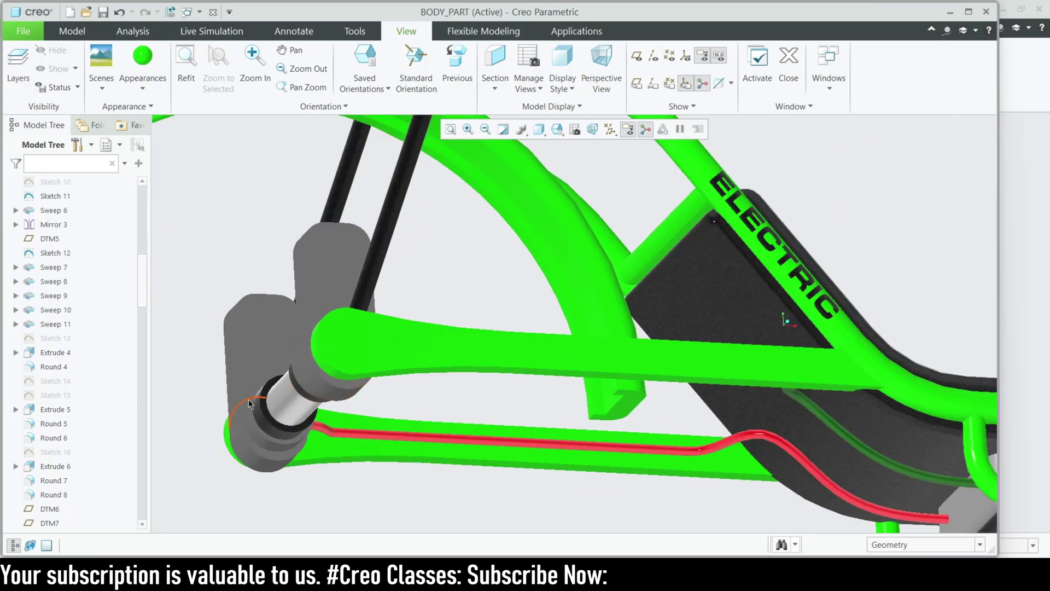
{"action": "scroll", "coordinate": [306, 222], "scroll_direction": "down", "scroll_amount": 4}
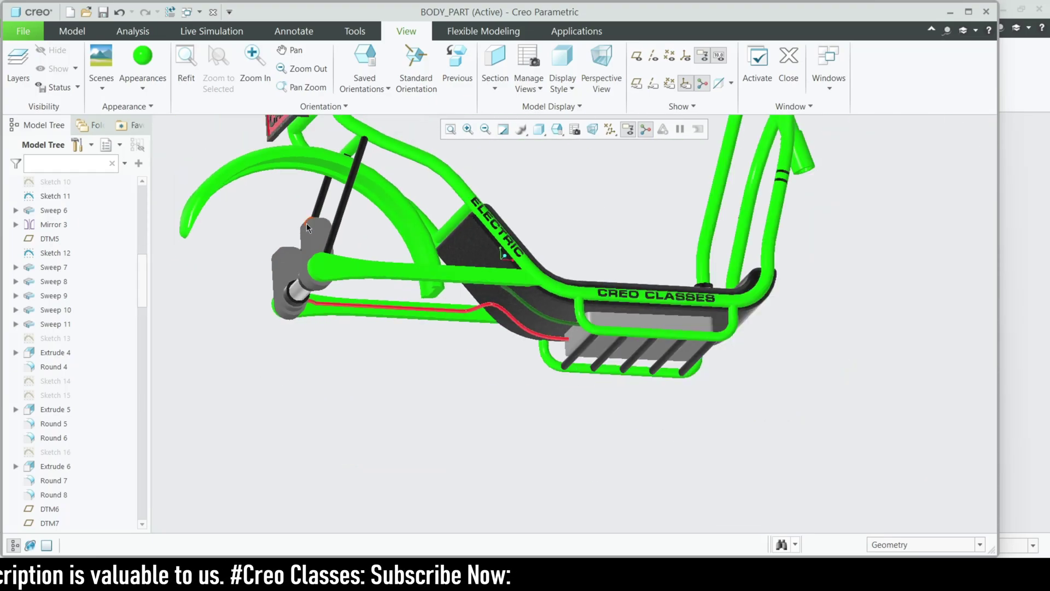
{"action": "scroll", "coordinate": [510, 342], "scroll_direction": "down", "scroll_amount": 3}
{"action": "key", "text": "ctrl+d"}
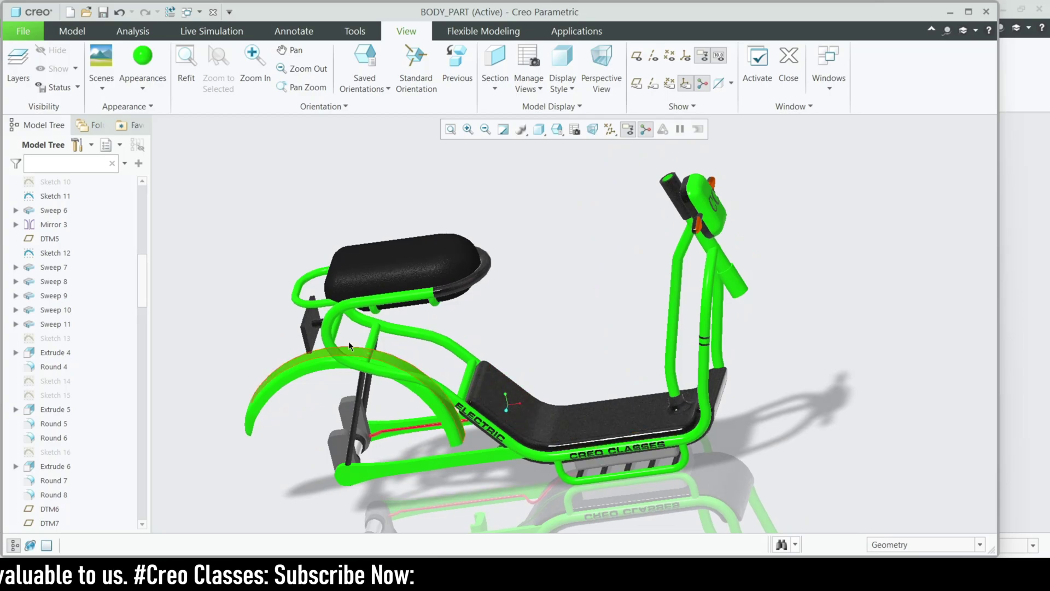
Step: Close BODY_PART and return to ELECTRIC_SCOOTER_FINAL_ASSEMBLY
{"action": "left_click", "coordinate": [199, 11]}
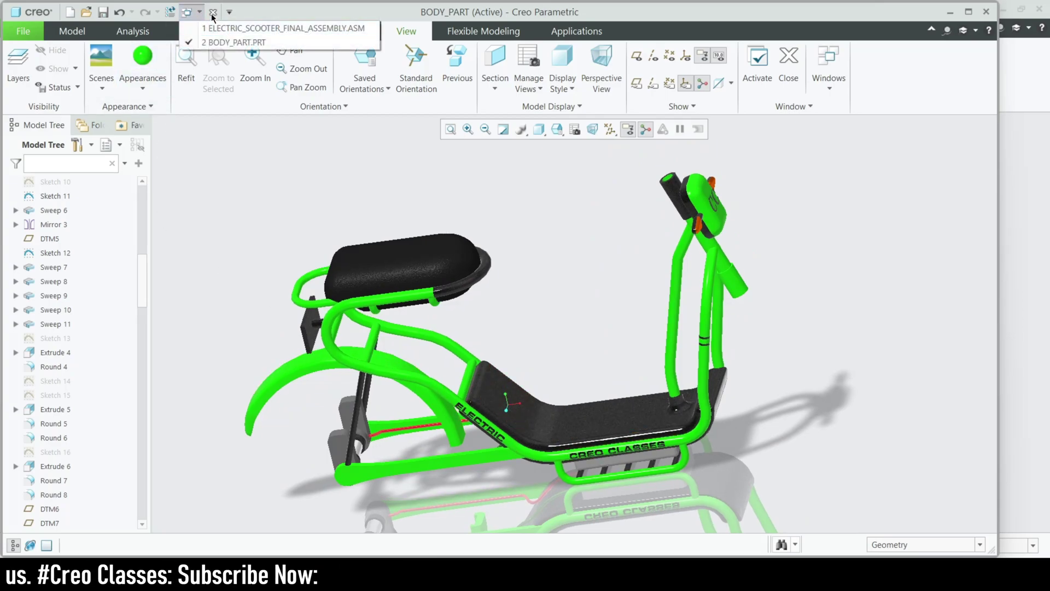
{"action": "left_click", "coordinate": [212, 12]}
{"action": "left_click", "coordinate": [213, 17]}
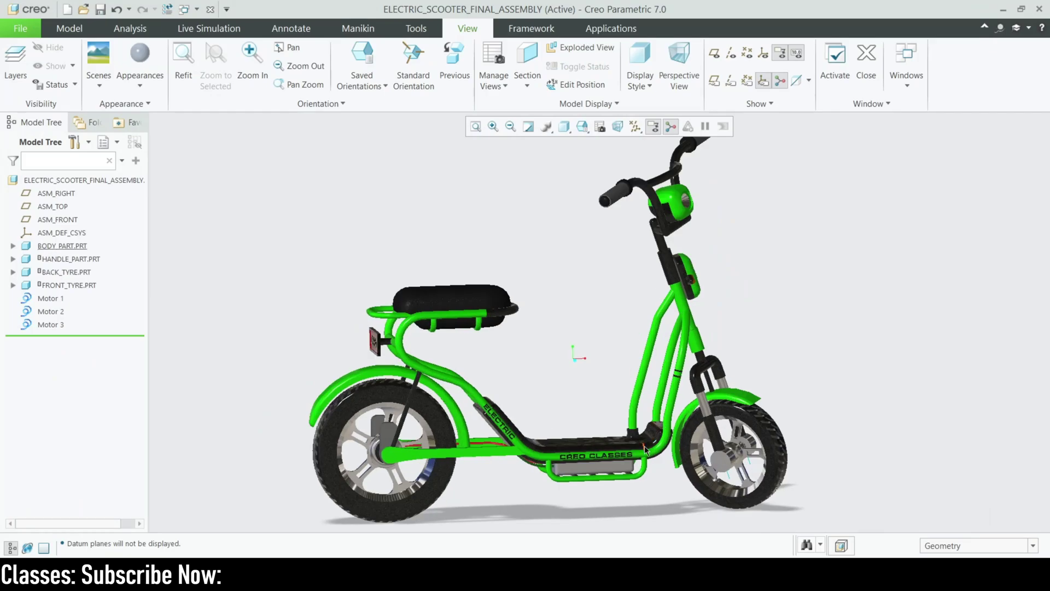
Step: Examine the assembled scooter's side and the front wheel hub with its fork
{"action": "middle_click_drag", "start_coordinate": [644, 445], "coordinate": [457, 333]}
{"action": "scroll", "coordinate": [570, 429], "scroll_direction": "up", "scroll_amount": 3}
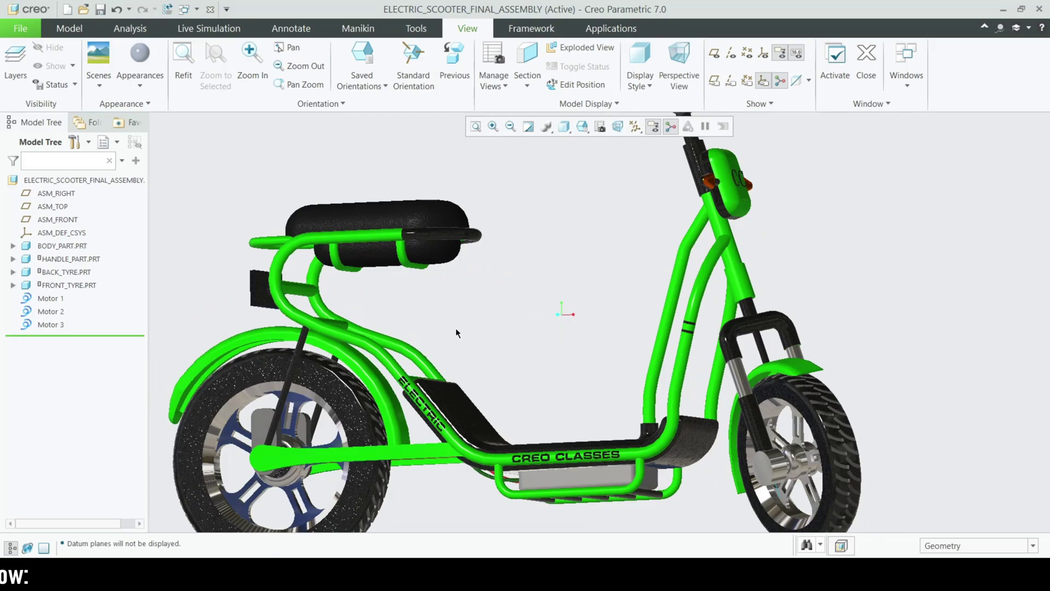
{"action": "middle_click_drag", "start_coordinate": [424, 280], "coordinate": [412, 283]}
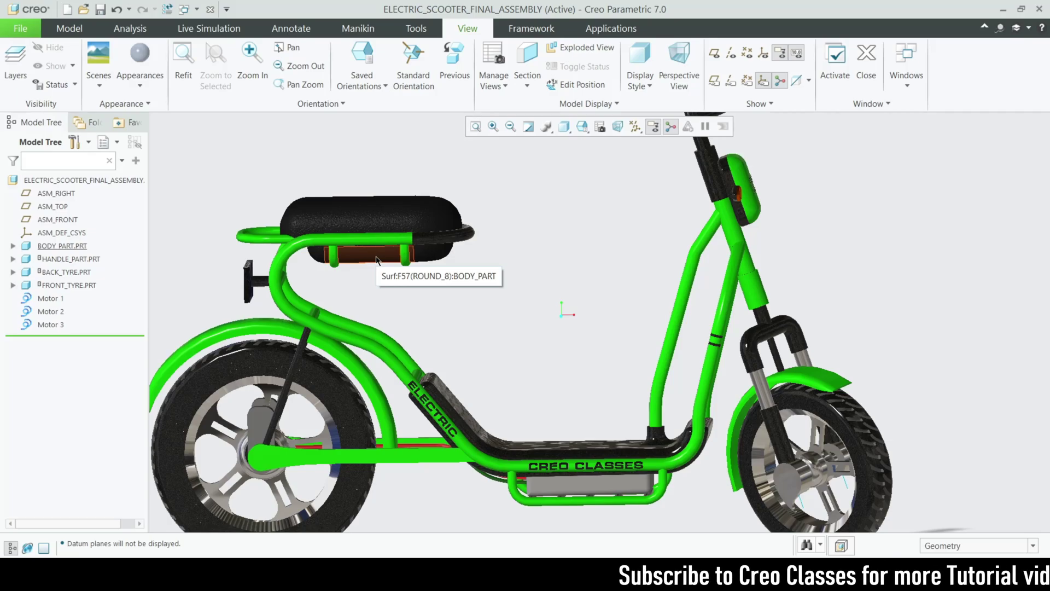
{"action": "scroll", "coordinate": [802, 493], "scroll_direction": "up", "scroll_amount": 5}
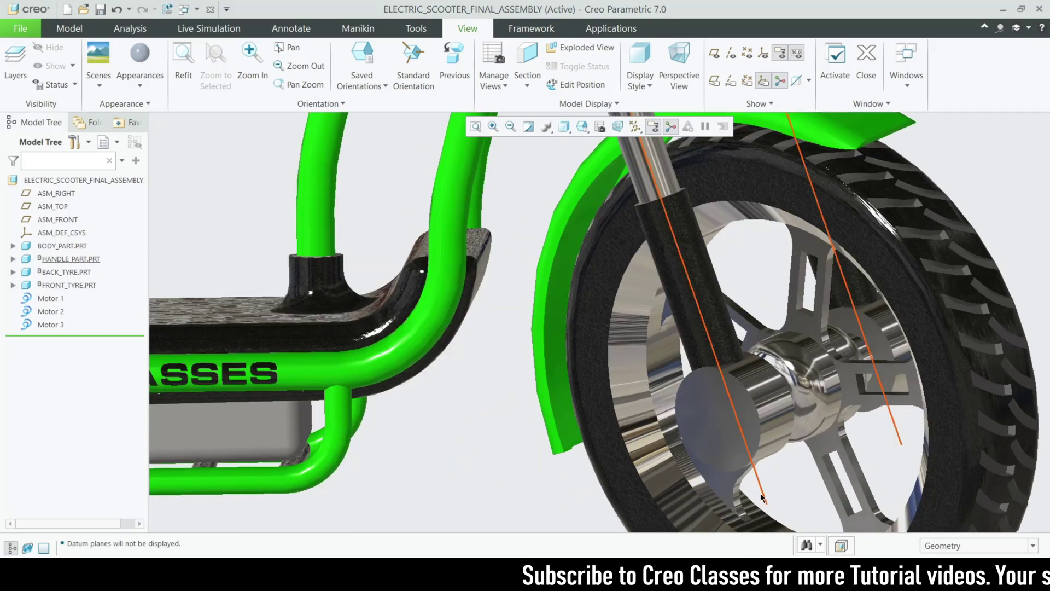
{"action": "left_click", "coordinate": [768, 389]}
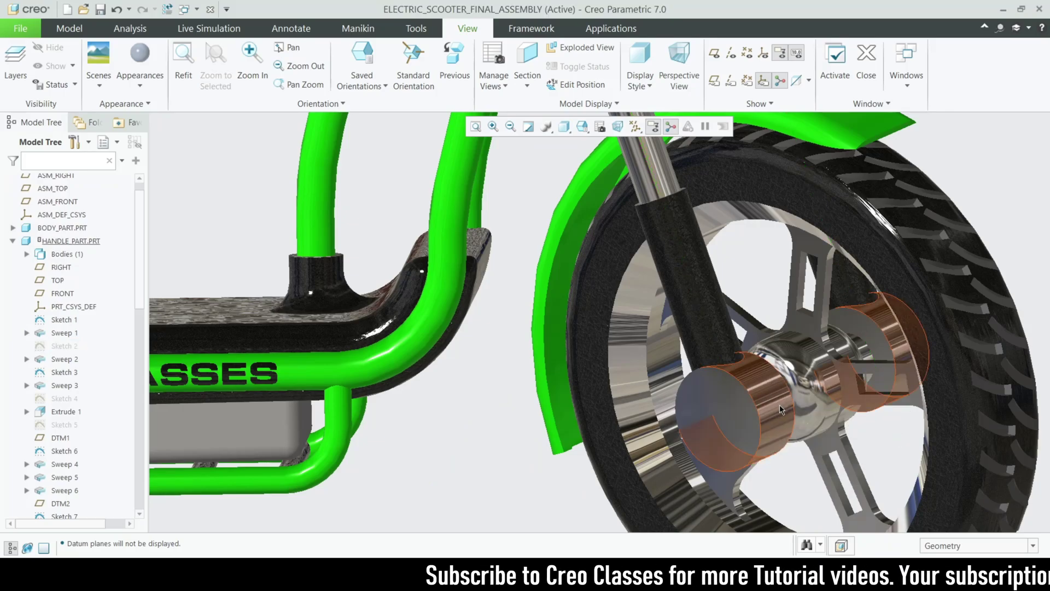
{"action": "scroll", "coordinate": [780, 405], "scroll_direction": "down", "scroll_amount": 6}
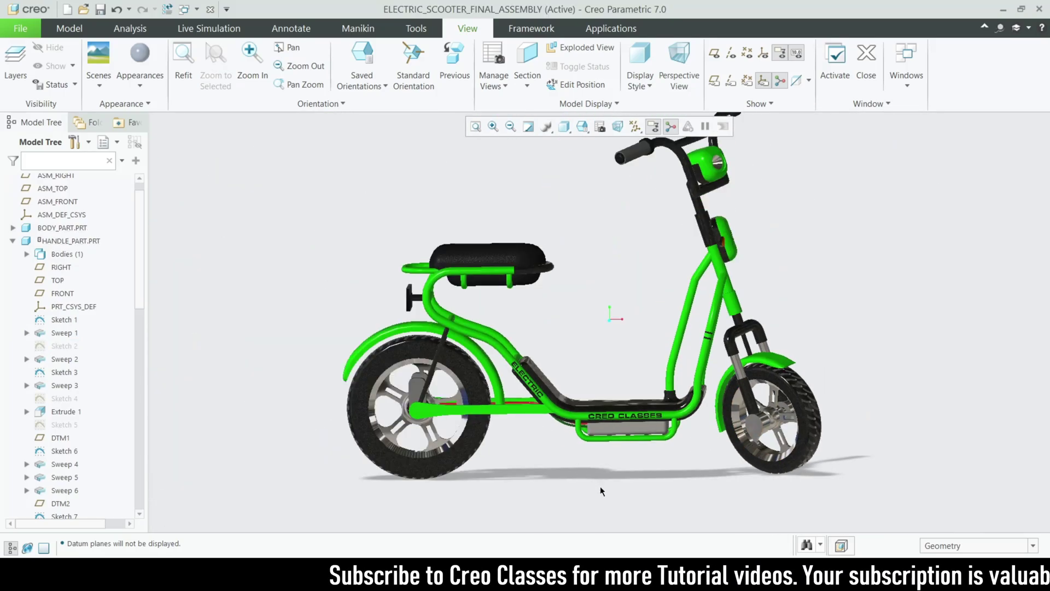
Step: Hide the stray Sketch 32 (2) curve along the red cable beneath the footboard
{"action": "middle_click_drag", "start_coordinate": [599, 485], "coordinate": [584, 417]}
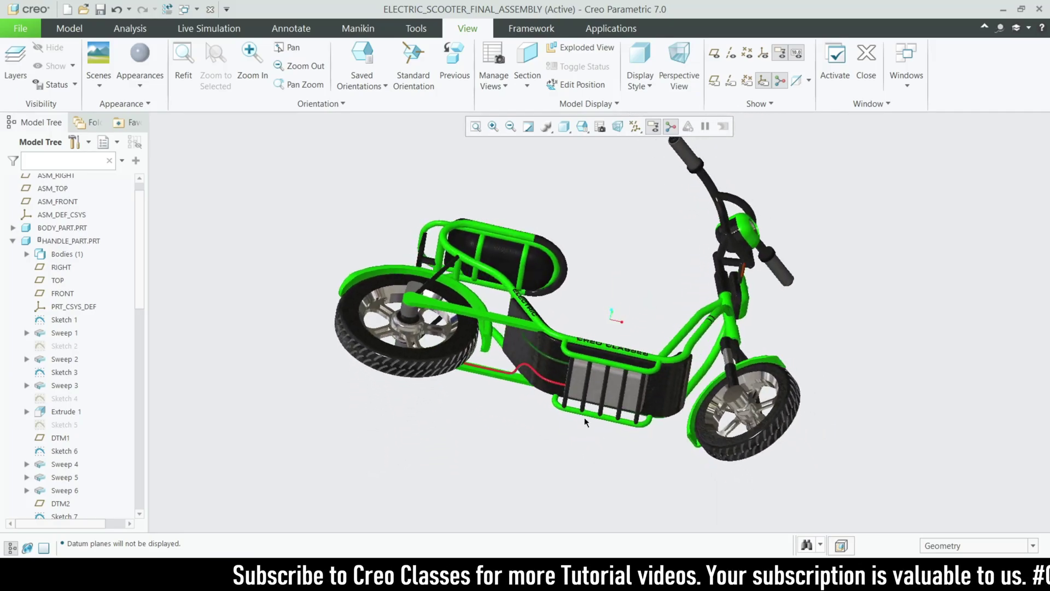
{"action": "scroll", "coordinate": [352, 284], "scroll_direction": "up", "scroll_amount": 5}
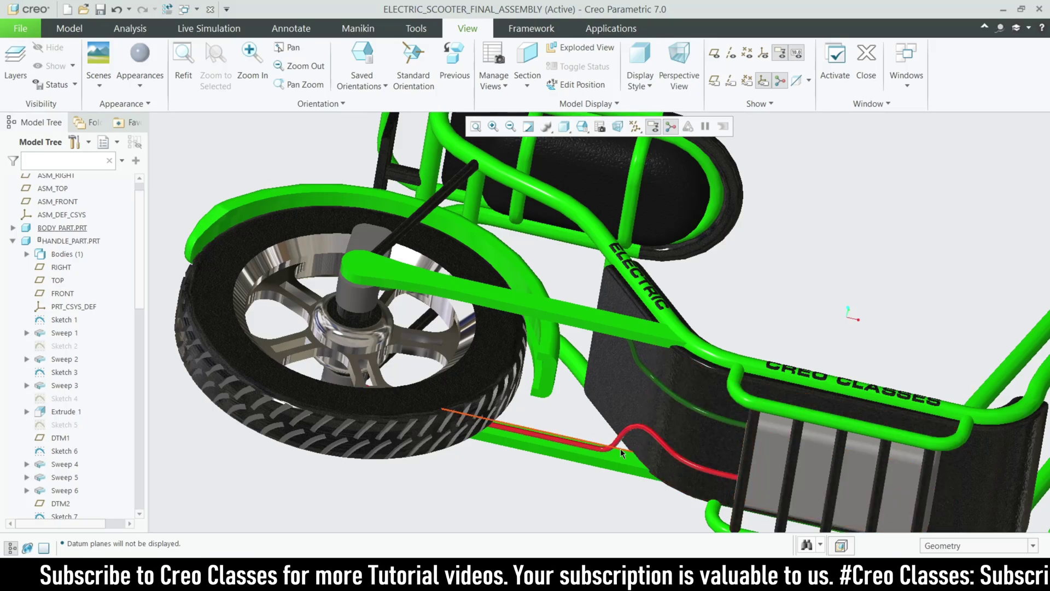
{"action": "scroll", "coordinate": [621, 437], "scroll_direction": "up", "scroll_amount": 3}
{"action": "left_click", "coordinate": [623, 420]}
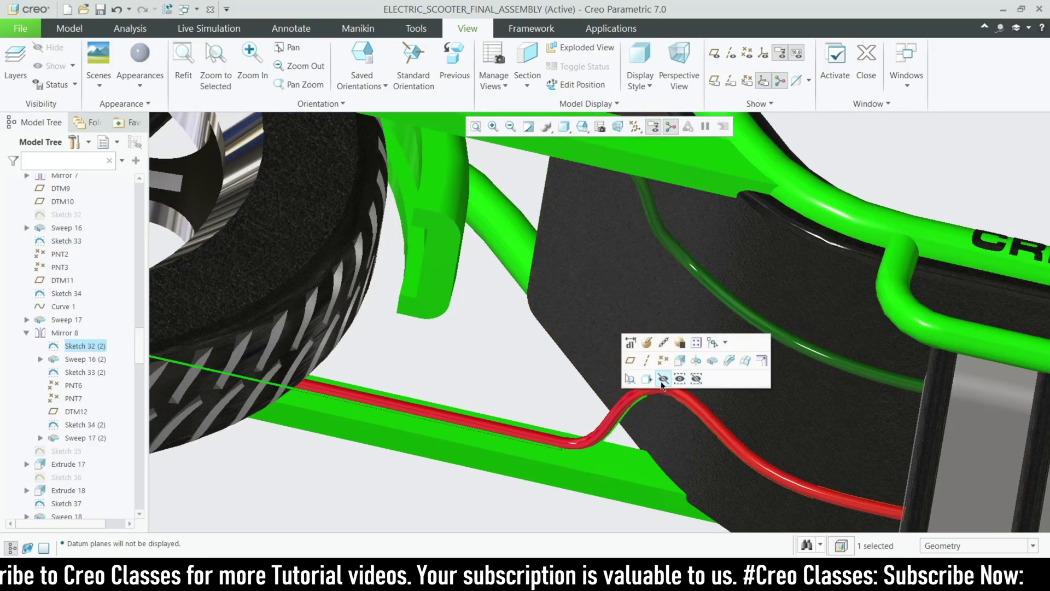
{"action": "scroll", "coordinate": [664, 383], "scroll_direction": "down", "scroll_amount": 8}
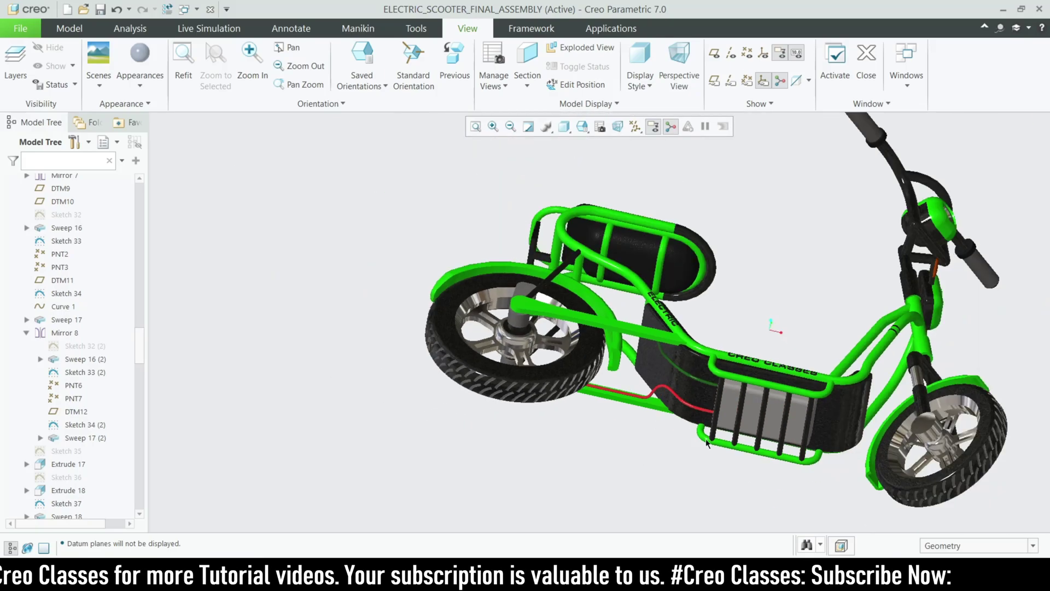
{"action": "middle_click_drag", "start_coordinate": [707, 443], "coordinate": [758, 469]}
{"action": "scroll", "coordinate": [758, 469], "scroll_direction": "up", "scroll_amount": 3}
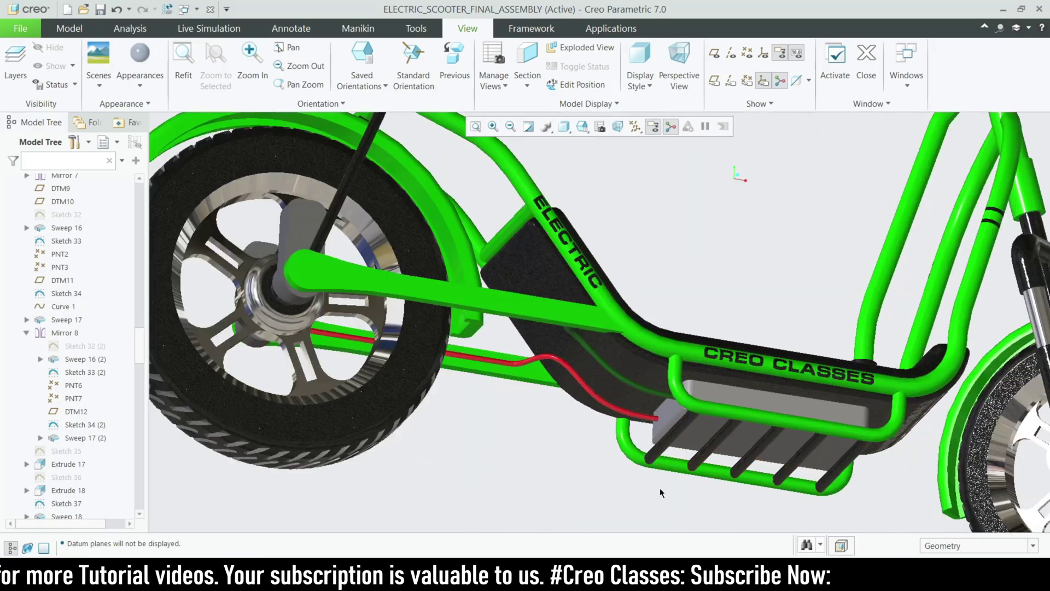
Step: Examine the scooter's rear end with the CREO plate, and the front CC cover with its orange turn indicators
{"action": "scroll", "coordinate": [762, 315], "scroll_direction": "down", "scroll_amount": 5}
{"action": "middle_click_drag", "start_coordinate": [706, 263], "coordinate": [744, 435]}
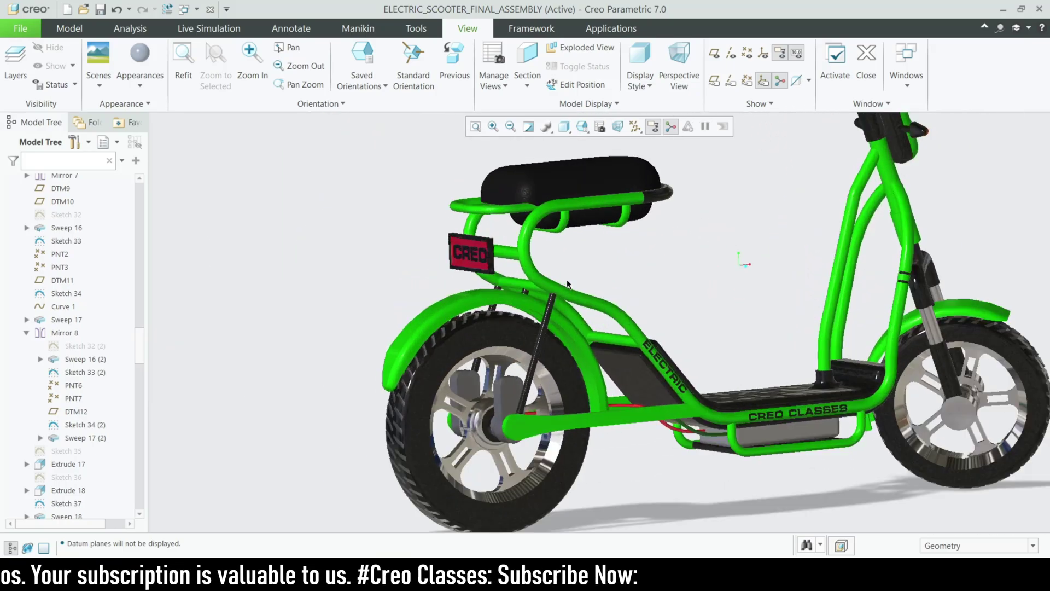
{"action": "scroll", "coordinate": [777, 257], "scroll_direction": "up", "scroll_amount": 3}
{"action": "scroll", "coordinate": [236, 278], "scroll_direction": "down", "scroll_amount": 5}
{"action": "middle_click_drag", "start_coordinate": [415, 285], "coordinate": [536, 280]}
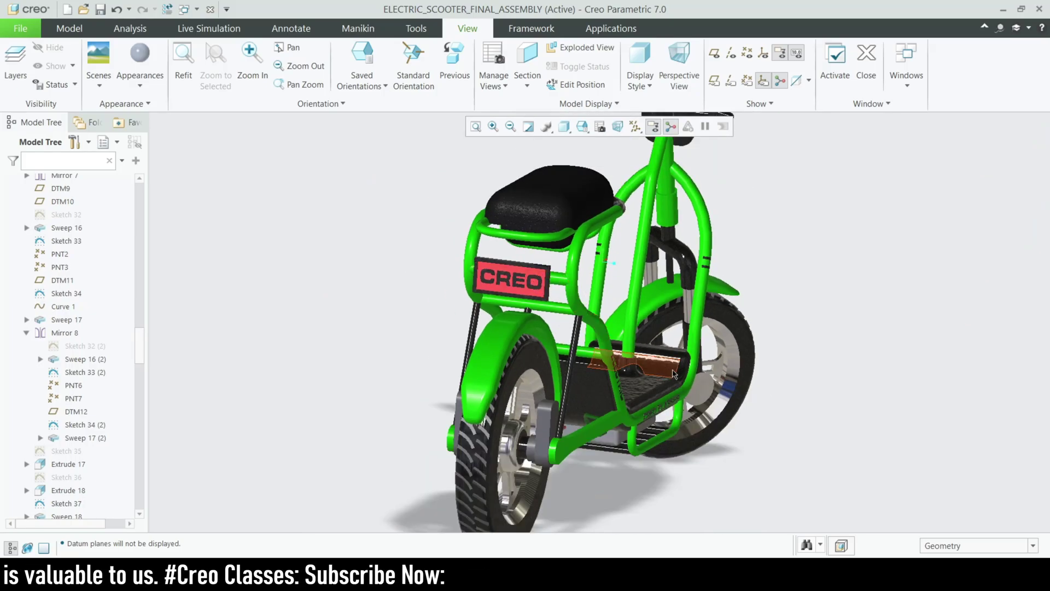
{"action": "mouse_move", "coordinate": [583, 307]}
{"action": "middle_mouse_down"}
{"action": "mouse_move", "coordinate": [586, 416]}
{"action": "mouse_move", "coordinate": [621, 443]}
{"action": "mouse_move", "coordinate": [593, 368]}
{"action": "mouse_move", "coordinate": [610, 392]}
{"action": "mouse_move", "coordinate": [646, 378]}
{"action": "mouse_move", "coordinate": [711, 307]}
{"action": "middle_mouse_up"}
{"action": "scroll", "coordinate": [739, 274], "scroll_direction": "down", "scroll_amount": 3}
{"action": "scroll", "coordinate": [690, 386], "scroll_direction": "up", "scroll_amount": 5}
{"action": "scroll", "coordinate": [690, 386], "scroll_direction": "up", "scroll_amount": 2}
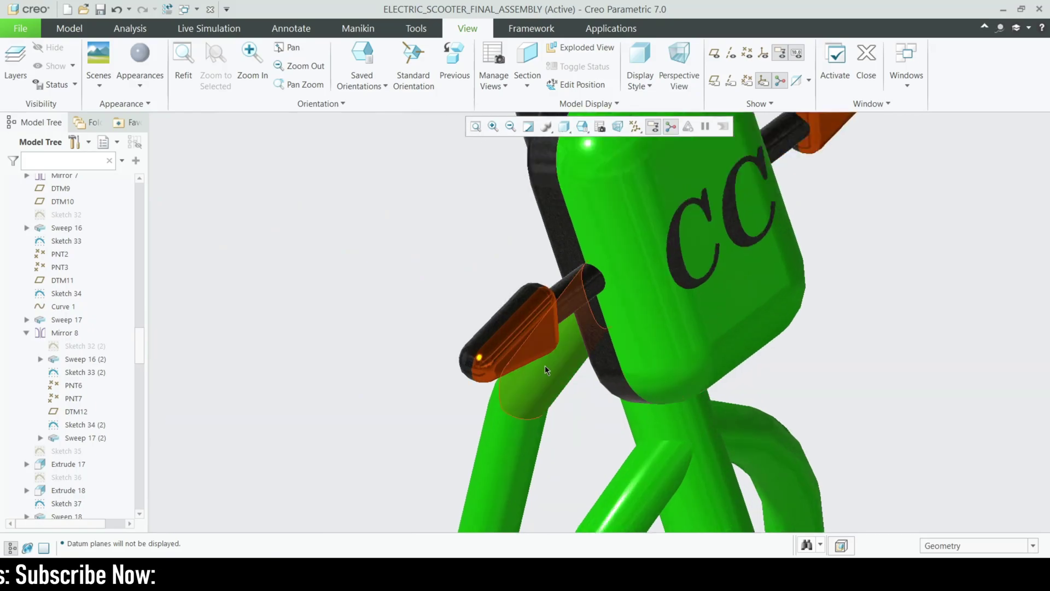
{"action": "scroll", "coordinate": [601, 361], "scroll_direction": "down", "scroll_amount": 6}
{"action": "middle_click_drag", "start_coordinate": [770, 346], "coordinate": [771, 328]}
{"action": "scroll", "coordinate": [711, 306], "scroll_direction": "up", "scroll_amount": 4}
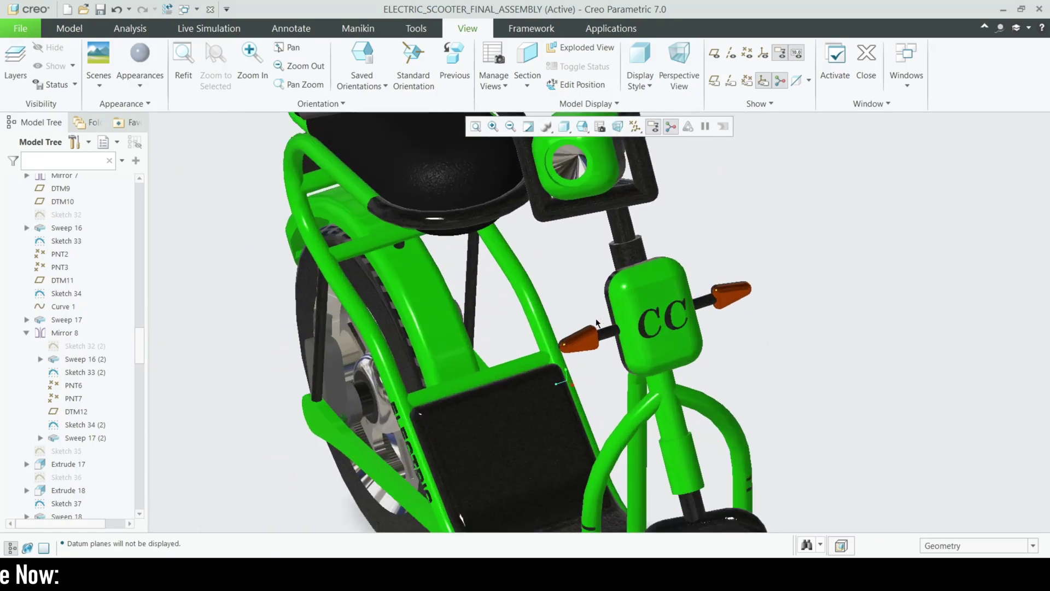
Step: Examine the green headlight housing and its reflector between the handlebar tubes up close
{"action": "scroll", "coordinate": [647, 360], "scroll_direction": "down", "scroll_amount": 5}
{"action": "scroll", "coordinate": [761, 163], "scroll_direction": "up", "scroll_amount": 3}
{"action": "scroll", "coordinate": [761, 163], "scroll_direction": "up", "scroll_amount": 3}
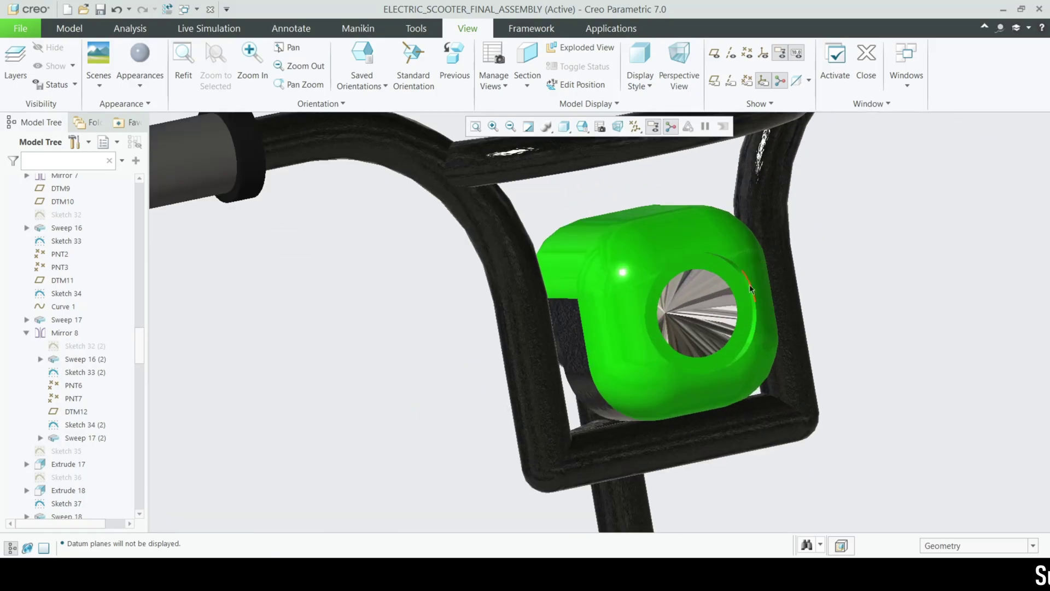
{"action": "scroll", "coordinate": [773, 300], "scroll_direction": "down", "scroll_amount": 4}
{"action": "middle_click_drag", "start_coordinate": [773, 300], "coordinate": [797, 333]}
{"action": "scroll", "coordinate": [700, 338], "scroll_direction": "up", "scroll_amount": 2}
{"action": "scroll", "coordinate": [700, 338], "scroll_direction": "up", "scroll_amount": 3}
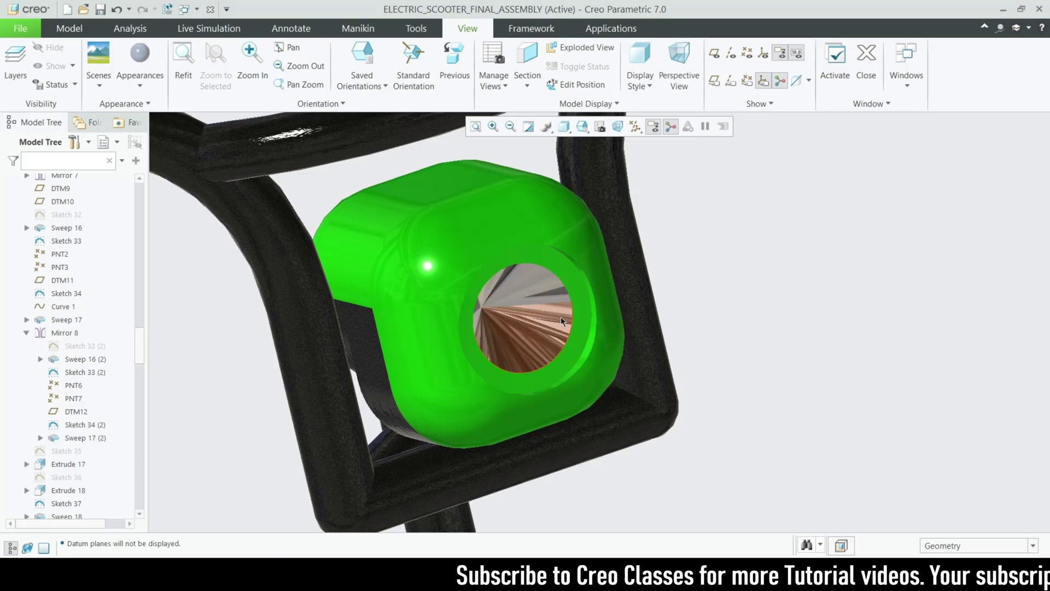
{"action": "scroll", "coordinate": [580, 281], "scroll_direction": "down", "scroll_amount": 10}
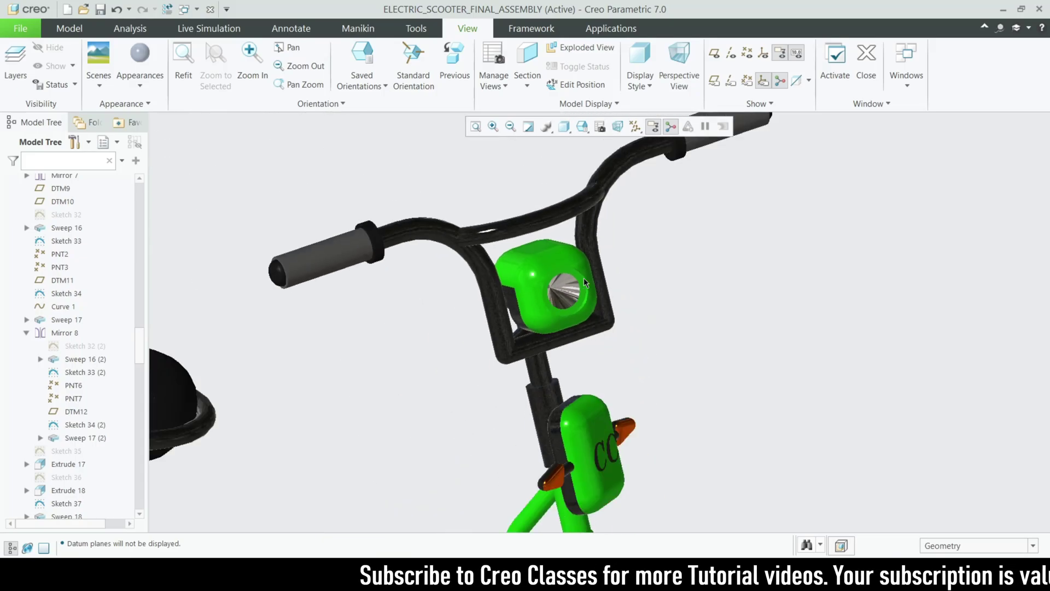
Step: Examine the complete scooter from the side, including the footboard, battery carrier and both wheels
{"action": "mouse_move", "coordinate": [794, 300]}
{"action": "middle_mouse_down"}
{"action": "mouse_move", "coordinate": [729, 336]}
{"action": "mouse_move", "coordinate": [750, 326]}
{"action": "middle_mouse_up"}
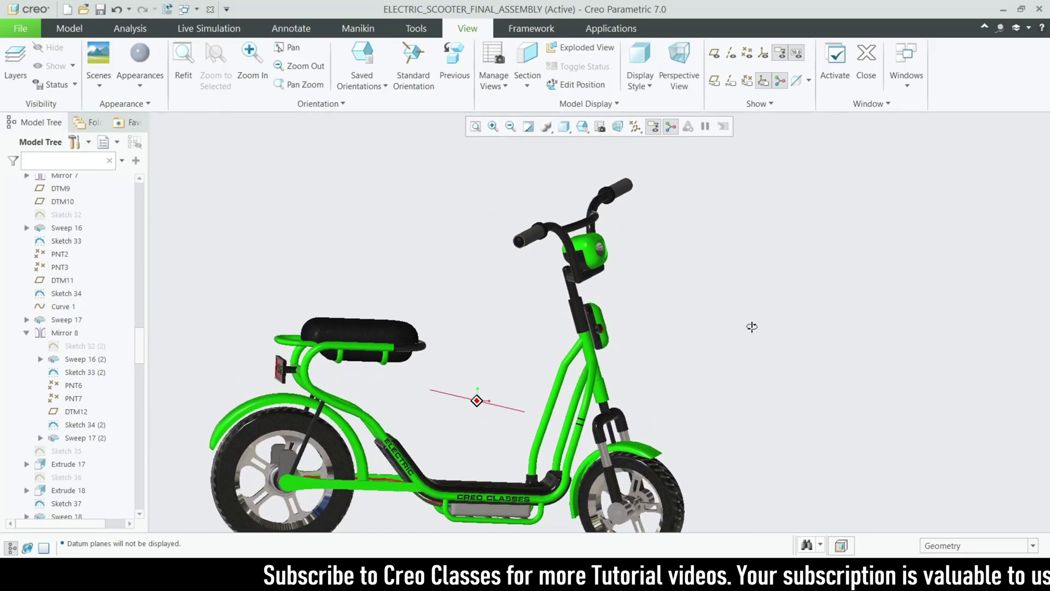
{"action": "scroll", "coordinate": [658, 362], "scroll_direction": "down", "scroll_amount": 3}
{"action": "scroll", "coordinate": [555, 407], "scroll_direction": "up", "scroll_amount": 3}
{"action": "middle_click_drag", "start_coordinate": [555, 407], "coordinate": [593, 376]}
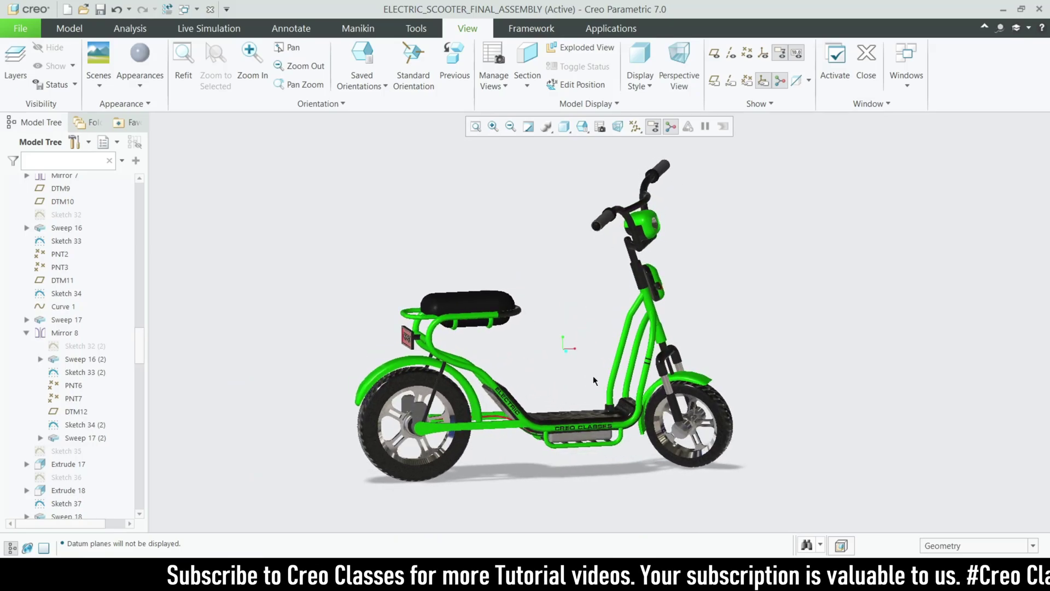
{"action": "scroll", "coordinate": [593, 375], "scroll_direction": "up", "scroll_amount": 4}
{"action": "scroll", "coordinate": [533, 308], "scroll_direction": "down", "scroll_amount": 6}
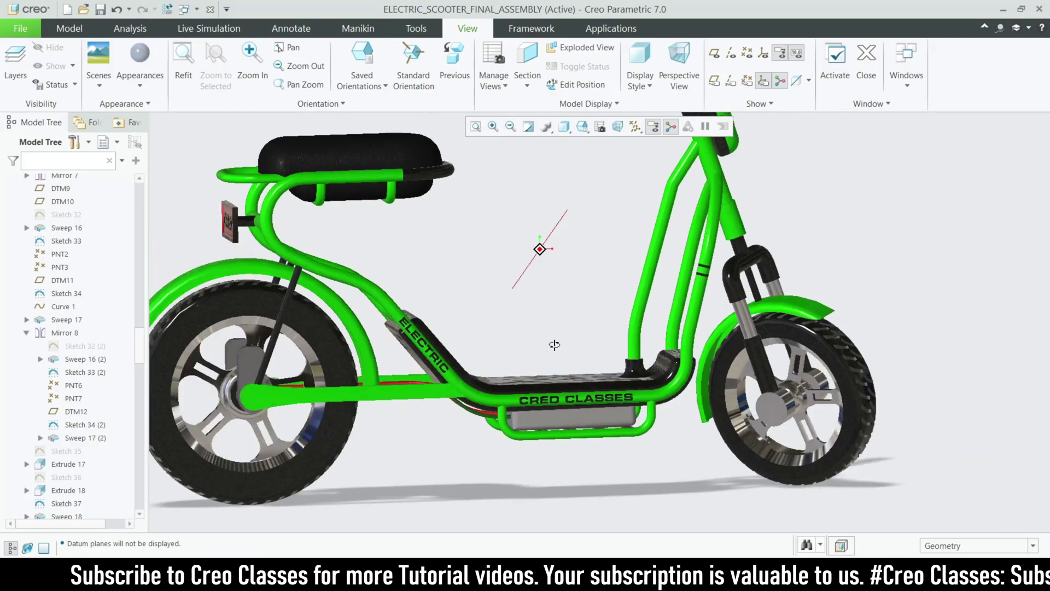
{"action": "mouse_move", "coordinate": [533, 308]}
{"action": "middle_mouse_down"}
{"action": "mouse_move", "coordinate": [527, 347]}
{"action": "mouse_move", "coordinate": [550, 394]}
{"action": "mouse_move", "coordinate": [563, 340]}
{"action": "mouse_move", "coordinate": [527, 358]}
{"action": "mouse_move", "coordinate": [556, 345]}
{"action": "mouse_move", "coordinate": [539, 356]}
{"action": "mouse_move", "coordinate": [559, 314]}
{"action": "middle_mouse_up"}
{"action": "scroll", "coordinate": [556, 366], "scroll_direction": "up", "scroll_amount": 3}
{"action": "scroll", "coordinate": [563, 339], "scroll_direction": "down", "scroll_amount": 4}
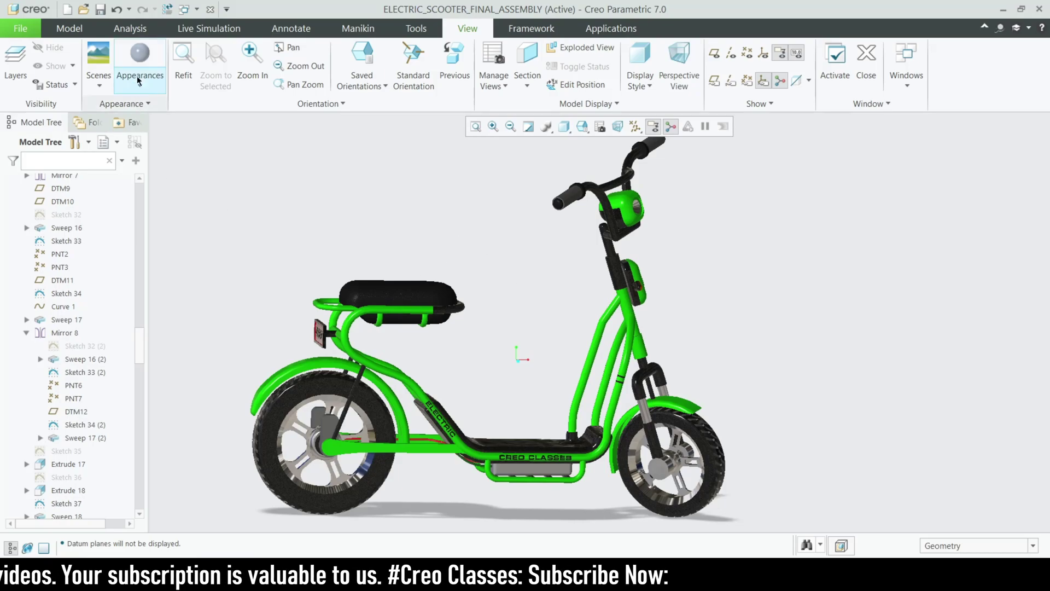
Step: Enter the Mechanism application and load the saved playback AnalysisDefinition2.pbk from the CREO_VERSIONED_FILES archive in Downloads
{"action": "left_click", "coordinate": [611, 29]}
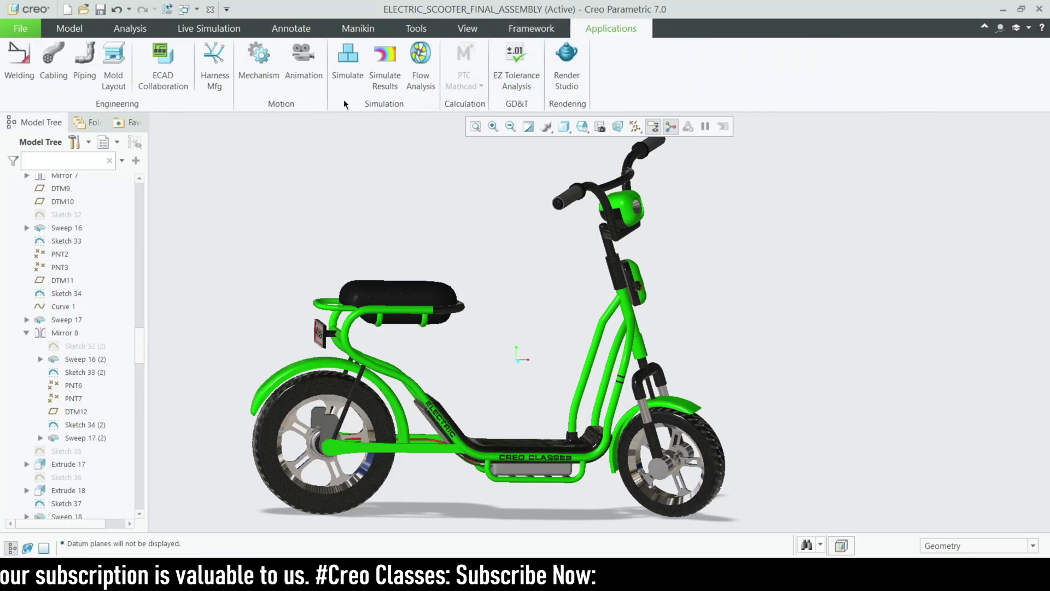
{"action": "left_click", "coordinate": [257, 73]}
{"action": "left_click", "coordinate": [189, 78]}
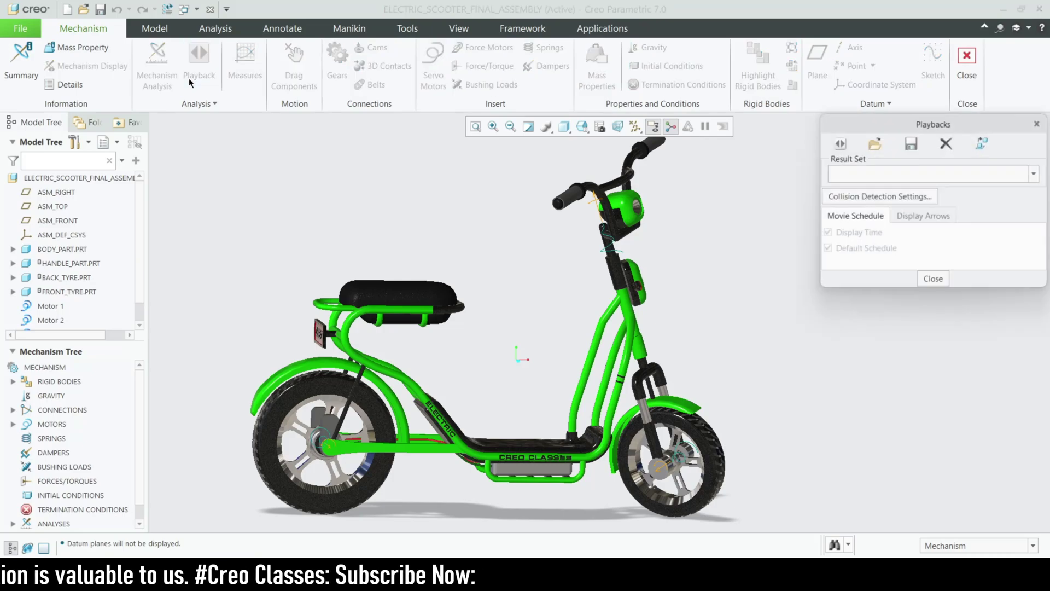
{"action": "left_click", "coordinate": [878, 145]}
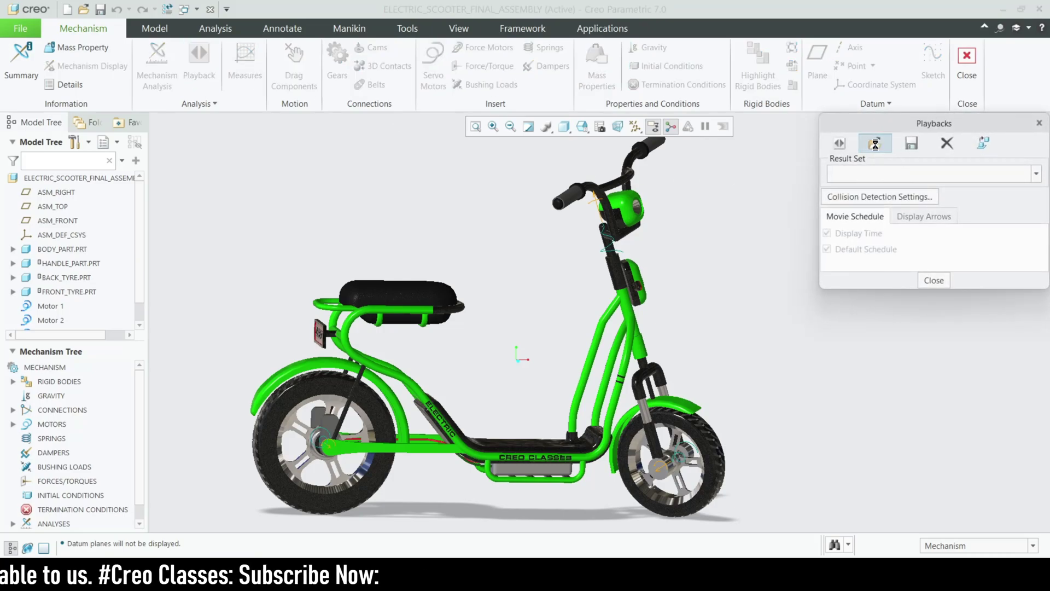
{"action": "left_click", "coordinate": [300, 296]}
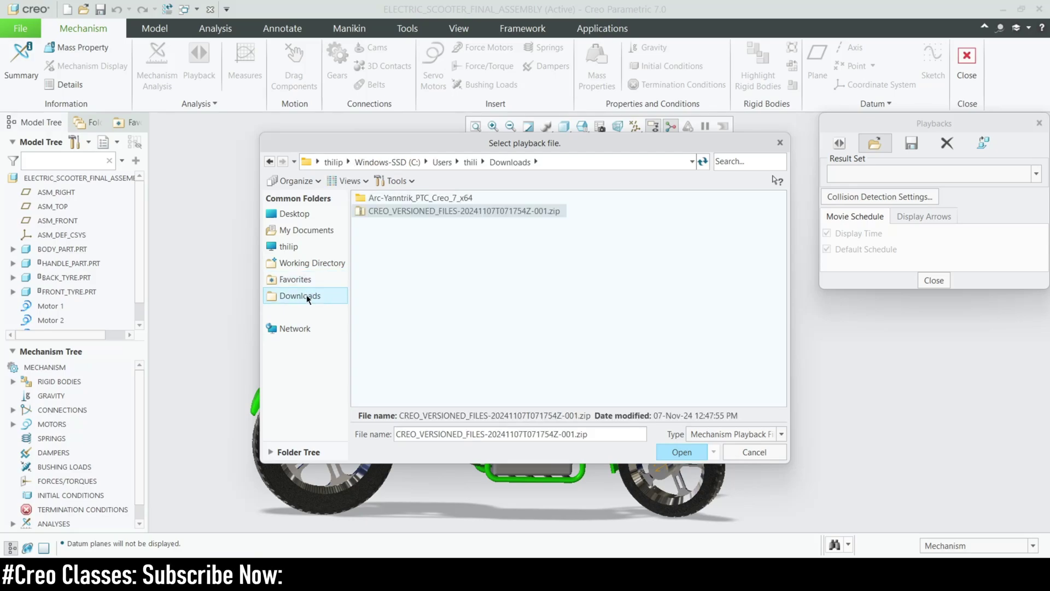
{"action": "double_click", "coordinate": [396, 216]}
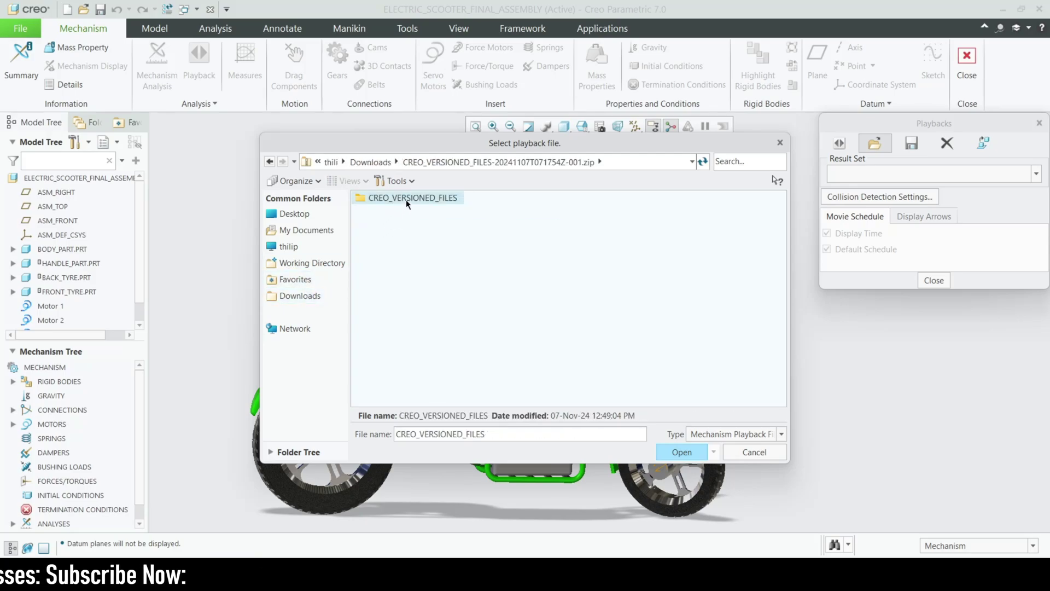
{"action": "double_click", "coordinate": [407, 201]}
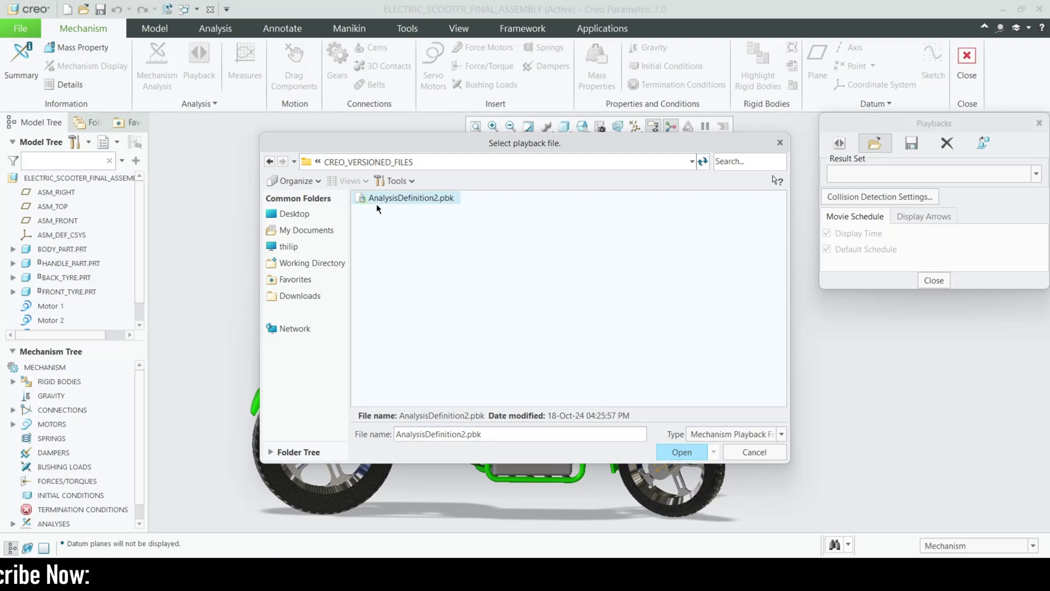
{"action": "double_click", "coordinate": [439, 199]}
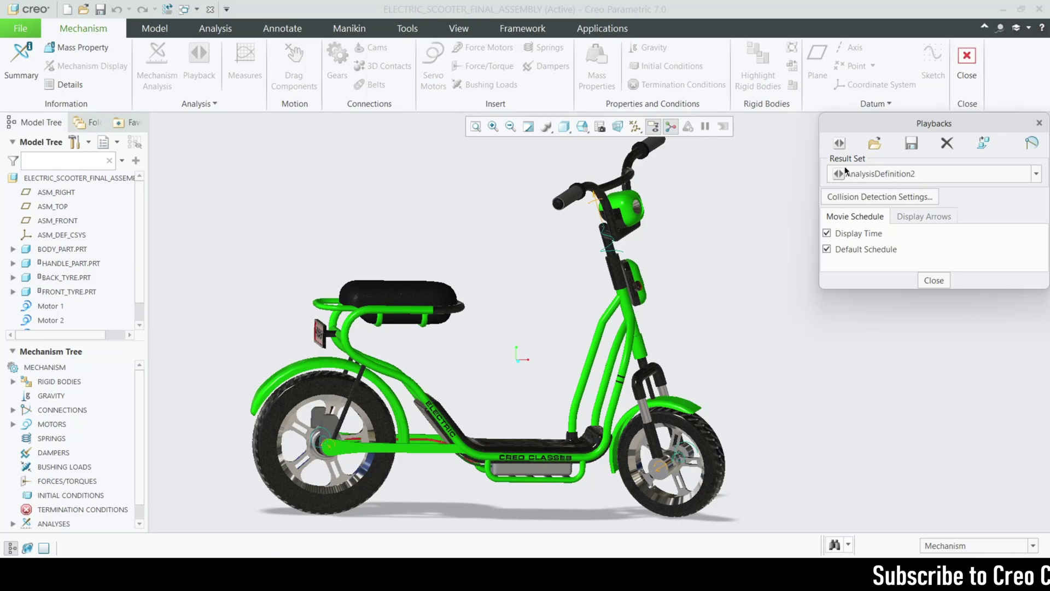
Step: Play the AnalysisDefinition2 animation at maximum speed, repeating and reversing direction at its end
{"action": "left_click", "coordinate": [840, 143]}
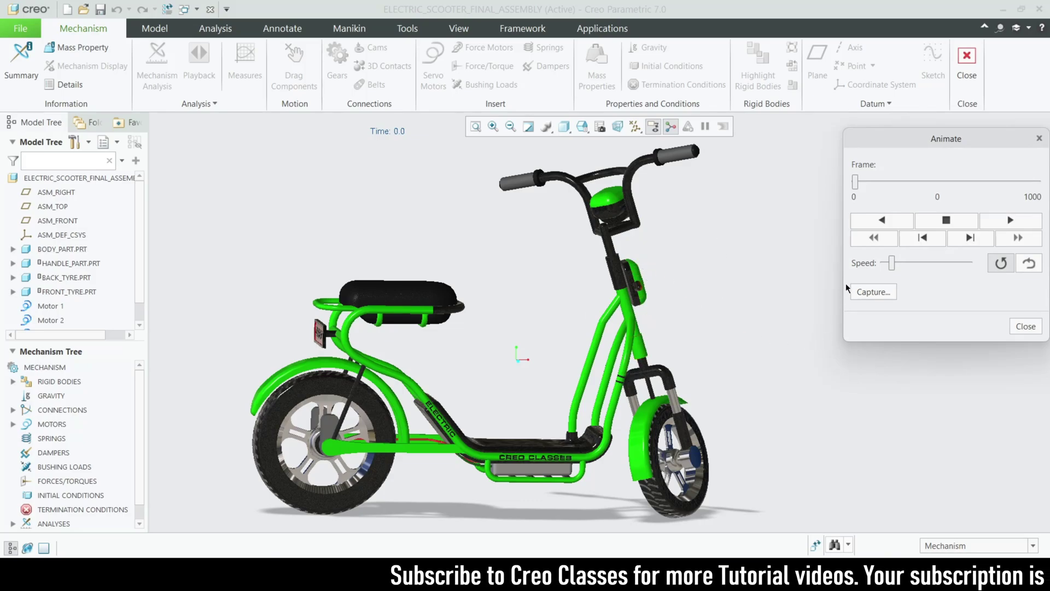
{"action": "left_click", "coordinate": [1000, 265]}
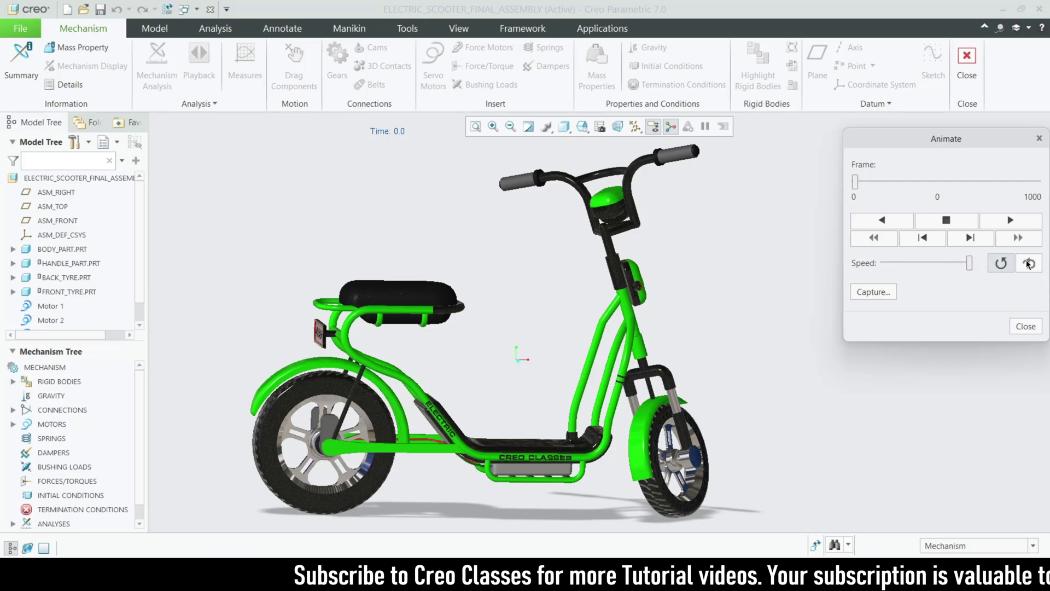
{"action": "left_click", "coordinate": [1025, 265]}
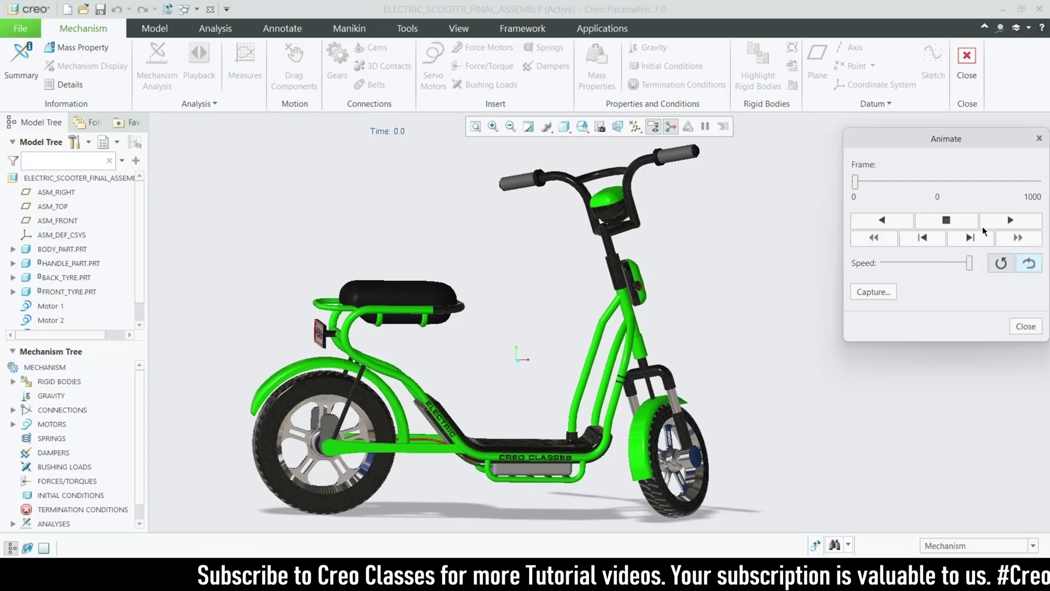
{"action": "left_click", "coordinate": [1002, 221]}
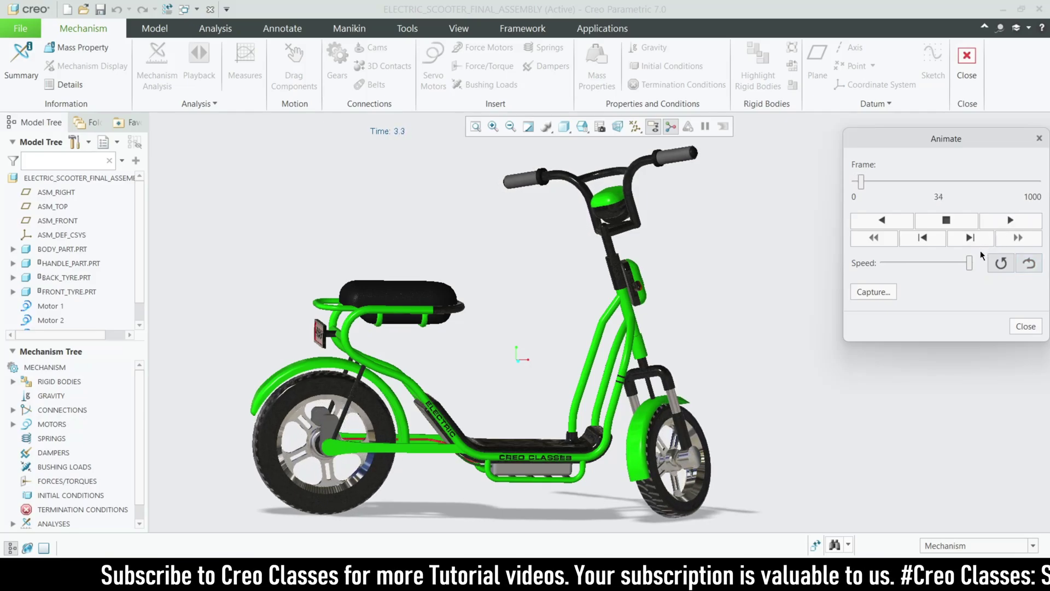